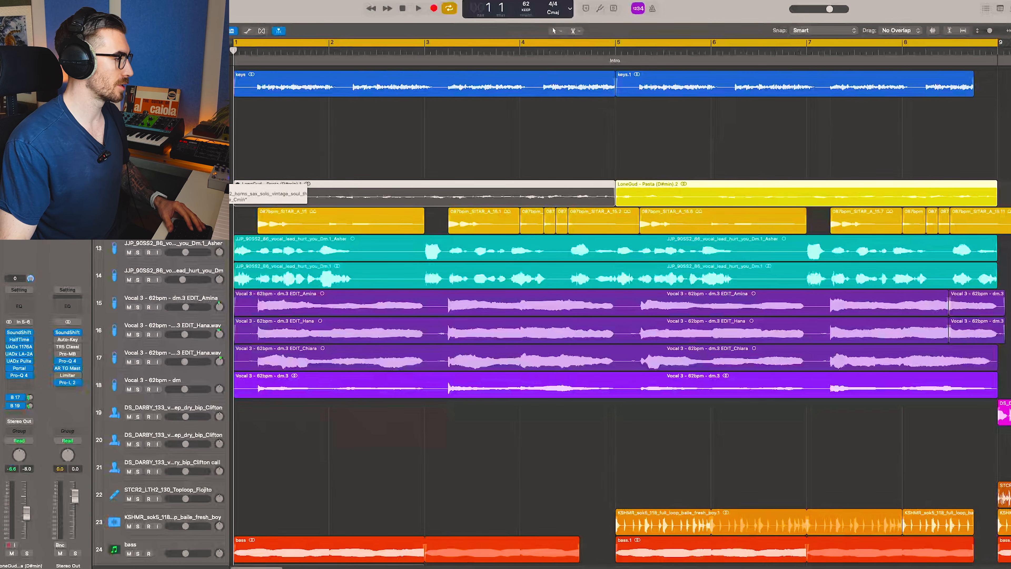
Step: Unmute the first LoneGud - Pasta region at bar 1
left_click(319, 178)
left_click(317, 184)
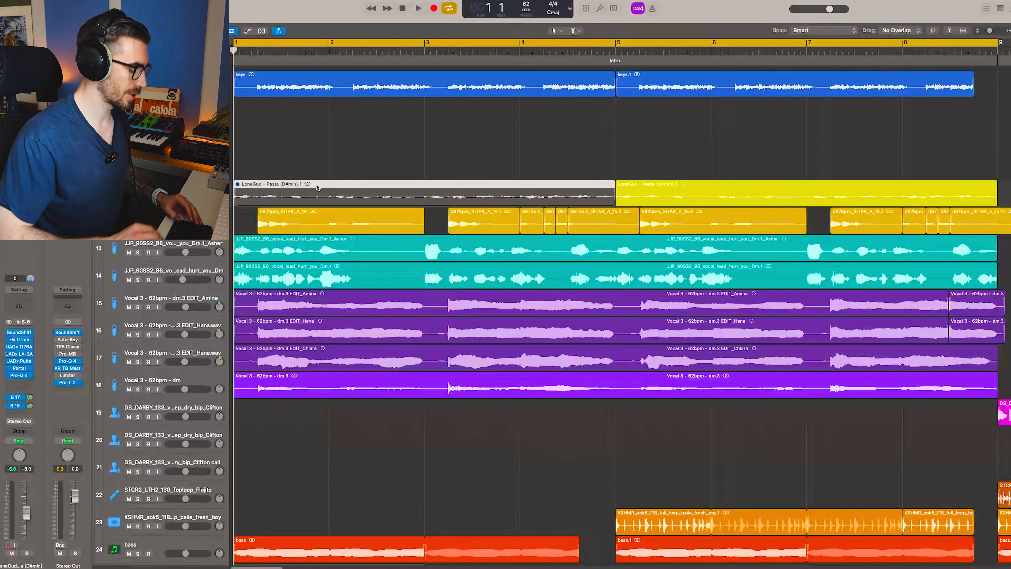
key("ctrl+m")
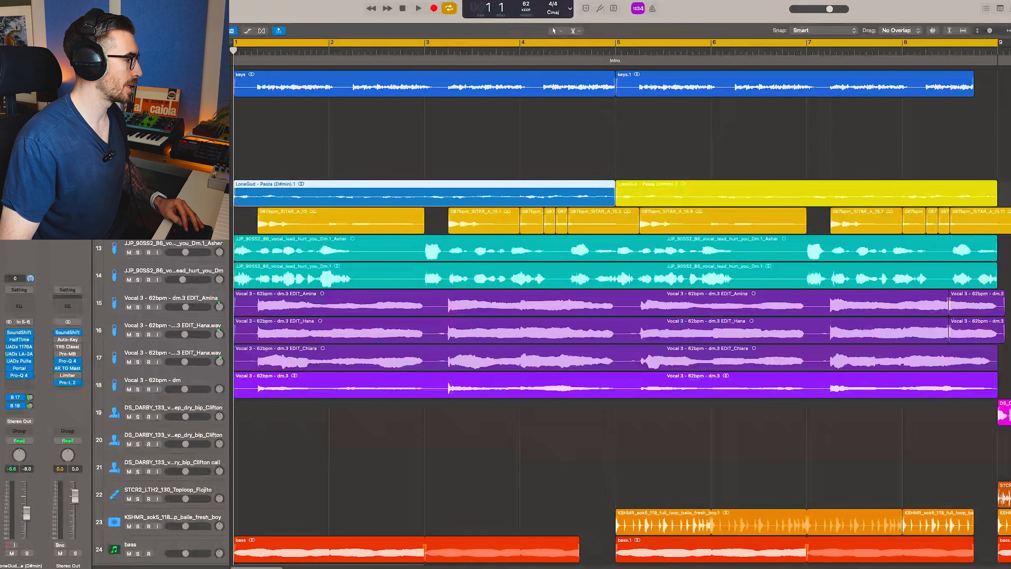
Step: Solo the LoneGud - Pasta track and play it from bar 1, enlarging the track heights
key("s")
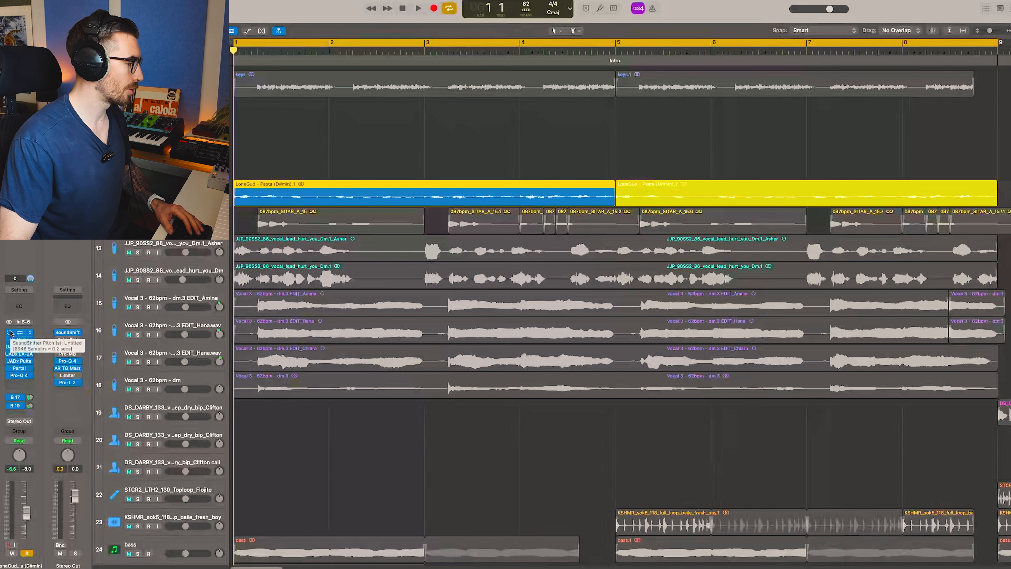
key("super+Down")
key("space")
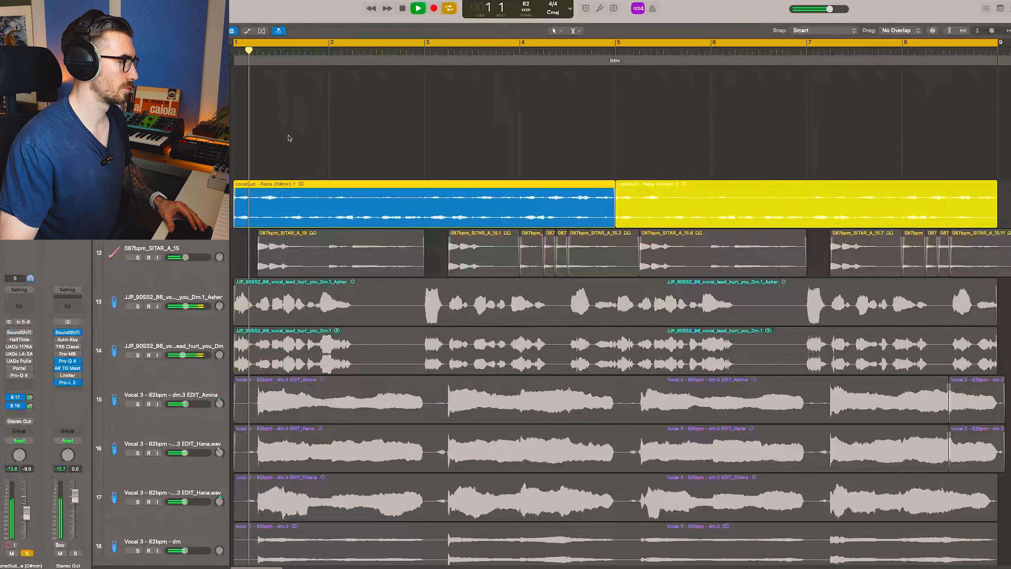
key("super+Down")
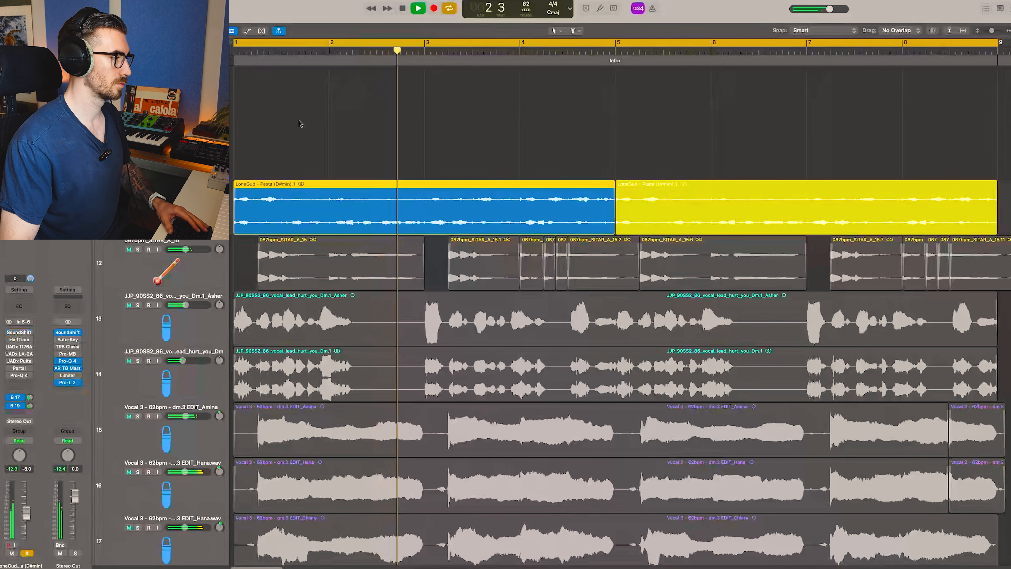
key("space")
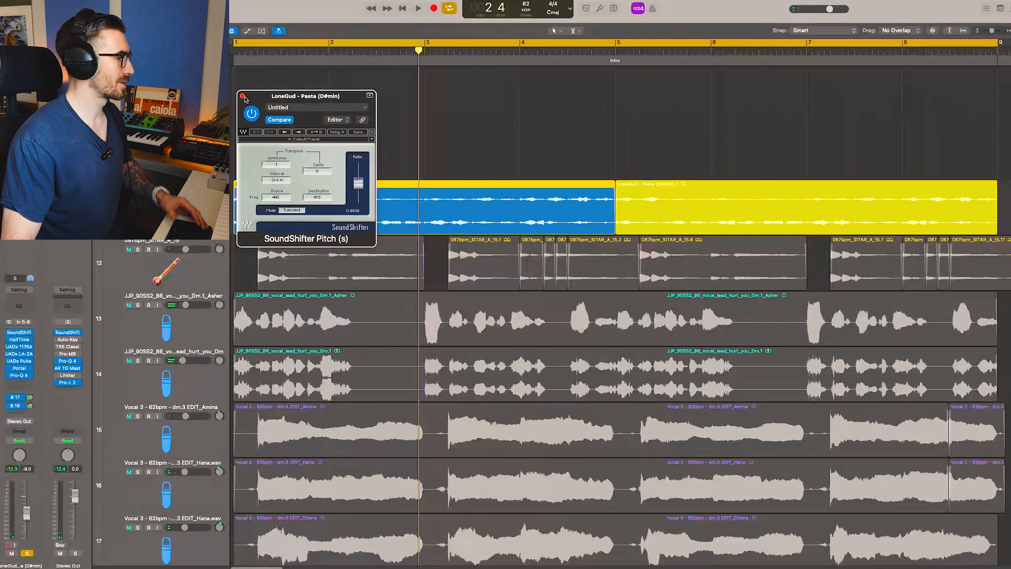
Step: Review the SoundShifter Pitch, HalfTime and Portal plug-ins on the LoneGud - Pasta track, and play it with the effects active
left_click(243, 96)
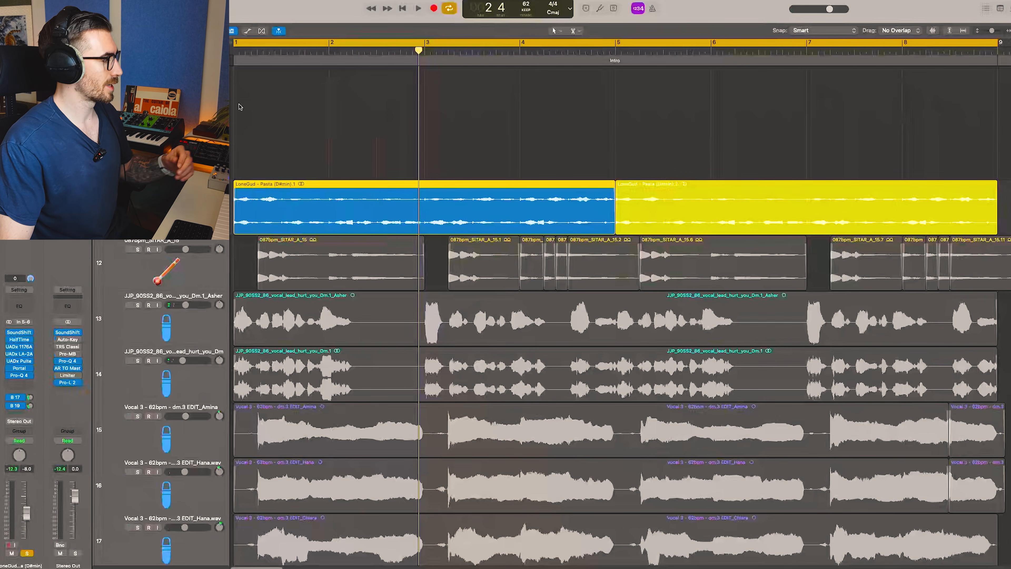
left_click(21, 341)
left_click(243, 96)
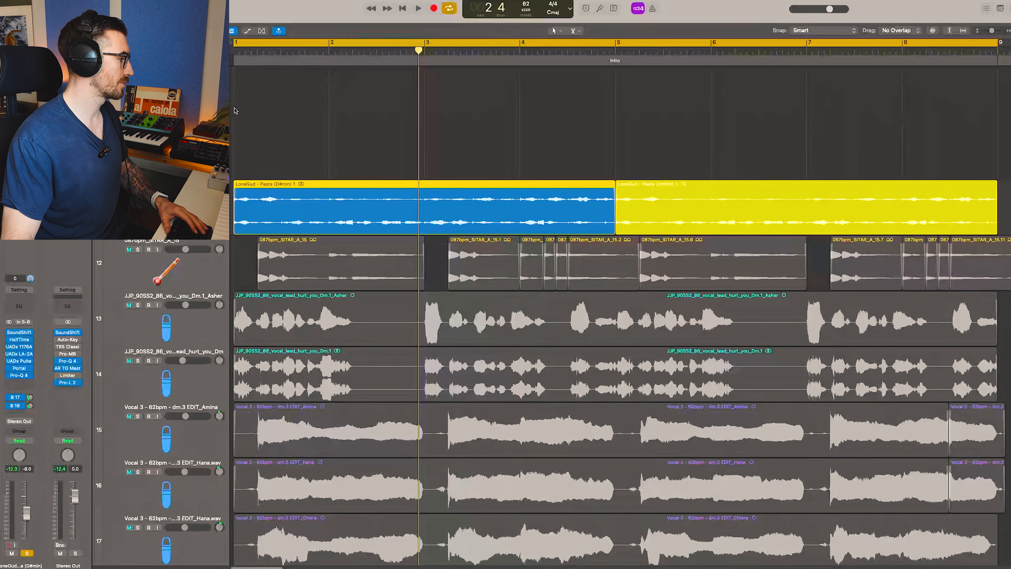
left_click(23, 367)
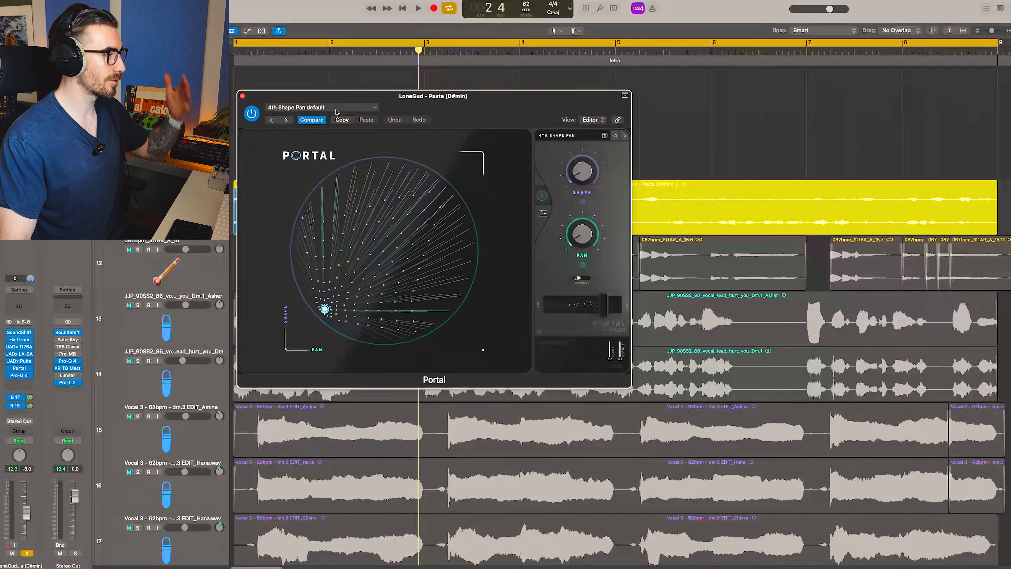
left_click(243, 97)
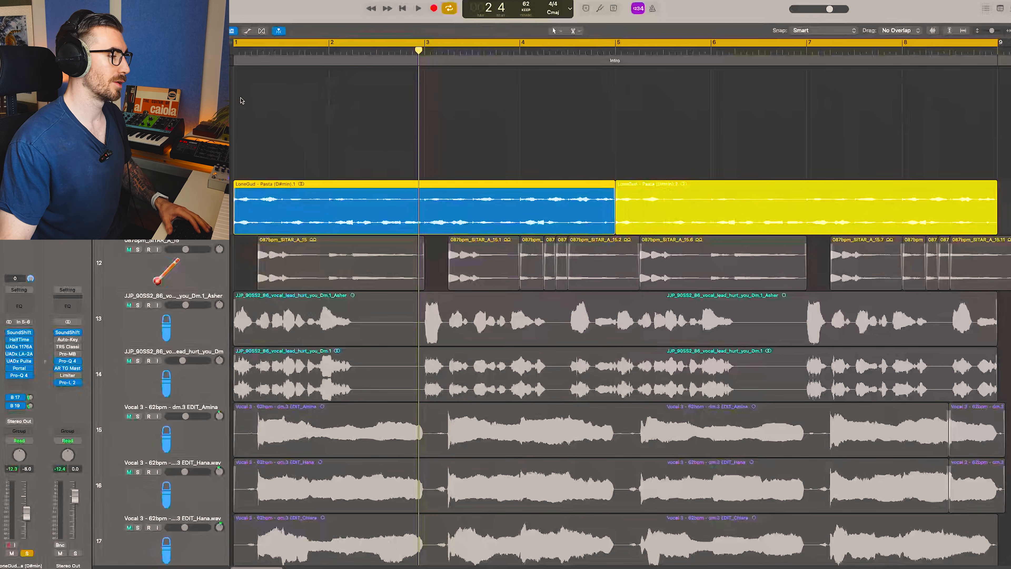
key("space")
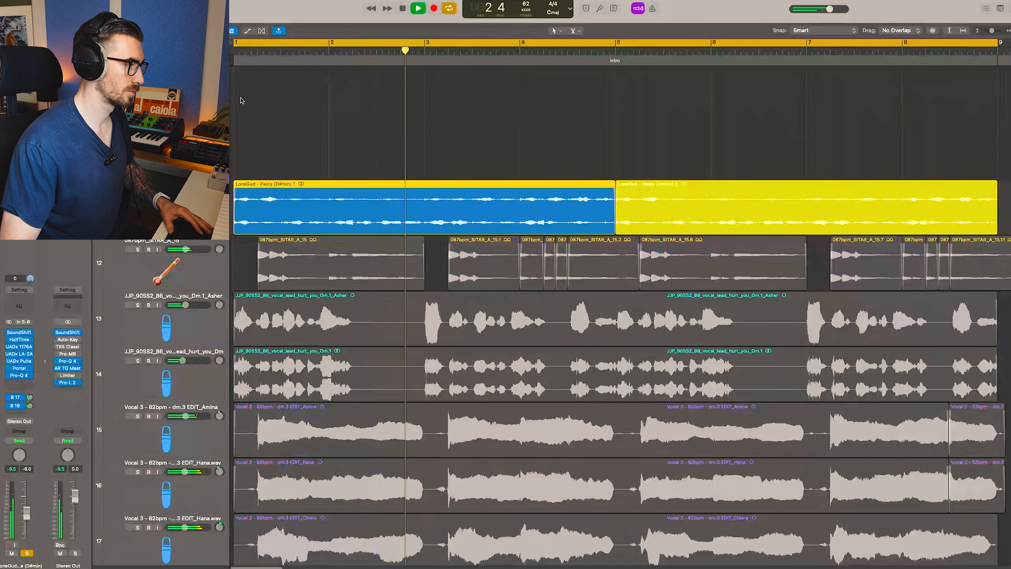
key("space")
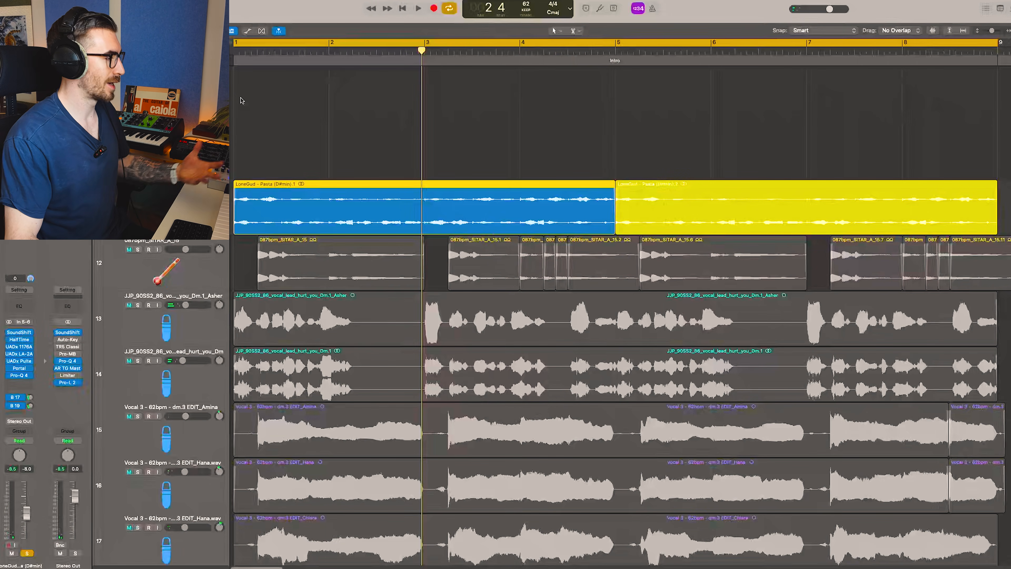
Step: Play the soloed sitar track from the start, compare it with and without LoneGud - Pasta, and check its Pro-Q 4 settings
left_click(155, 270)
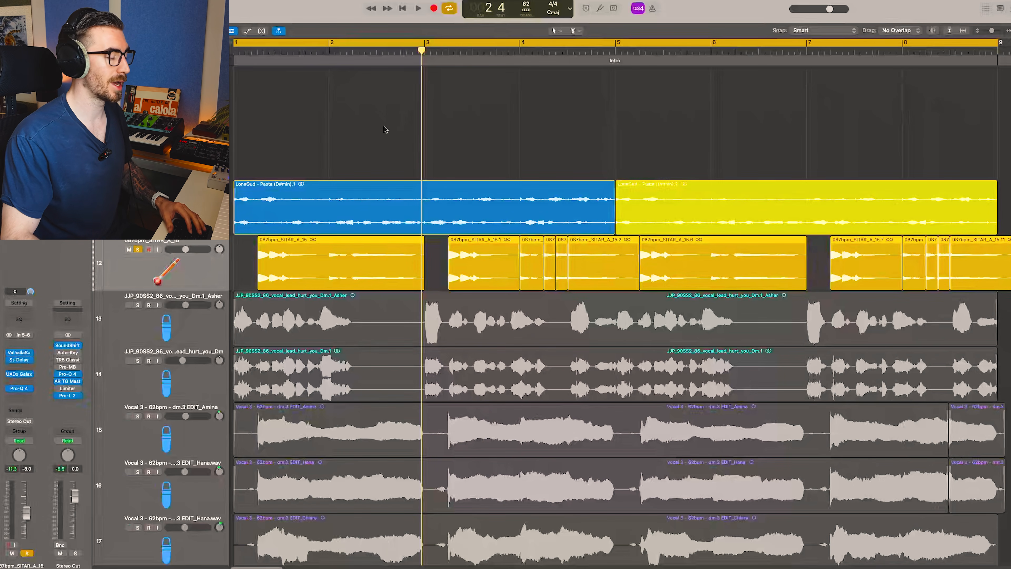
key("Return")
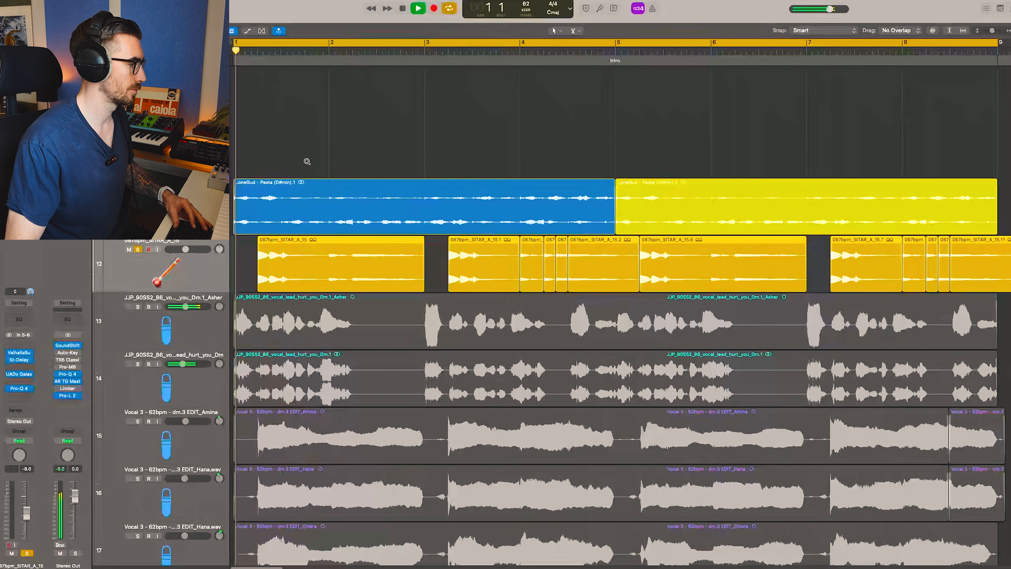
key("super+Down")
key("space")
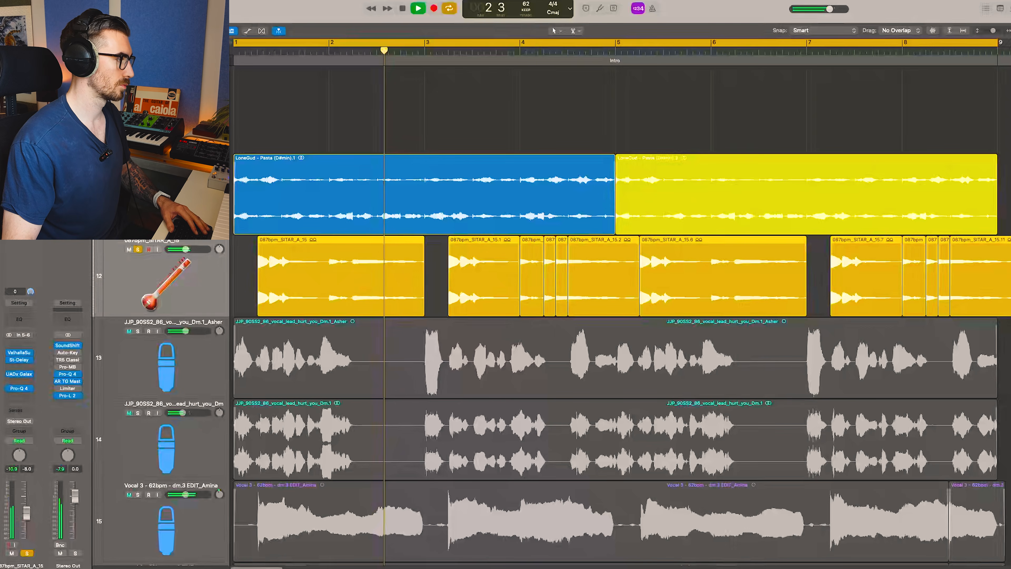
key("ctrl+m")
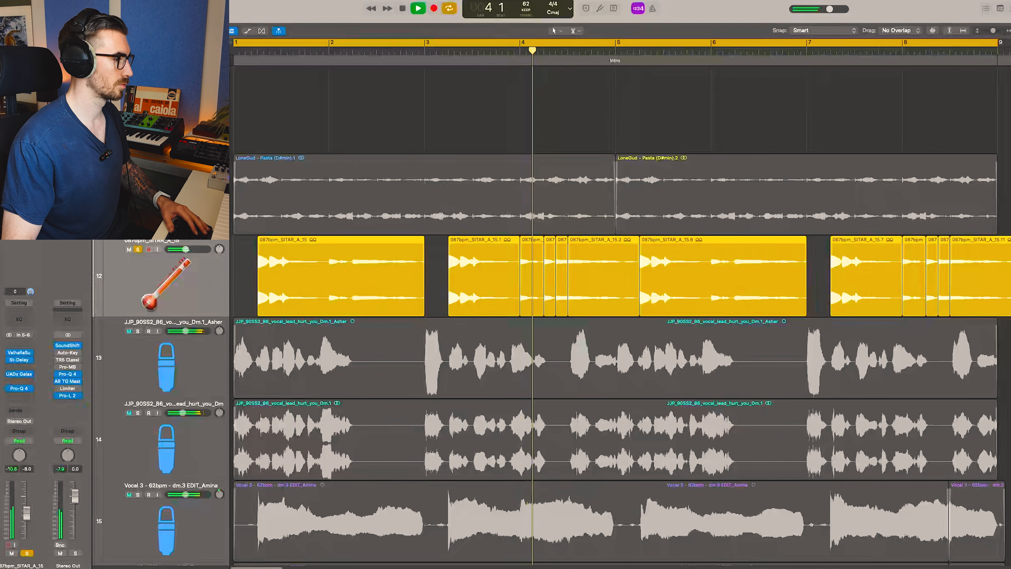
key("ctrl+m")
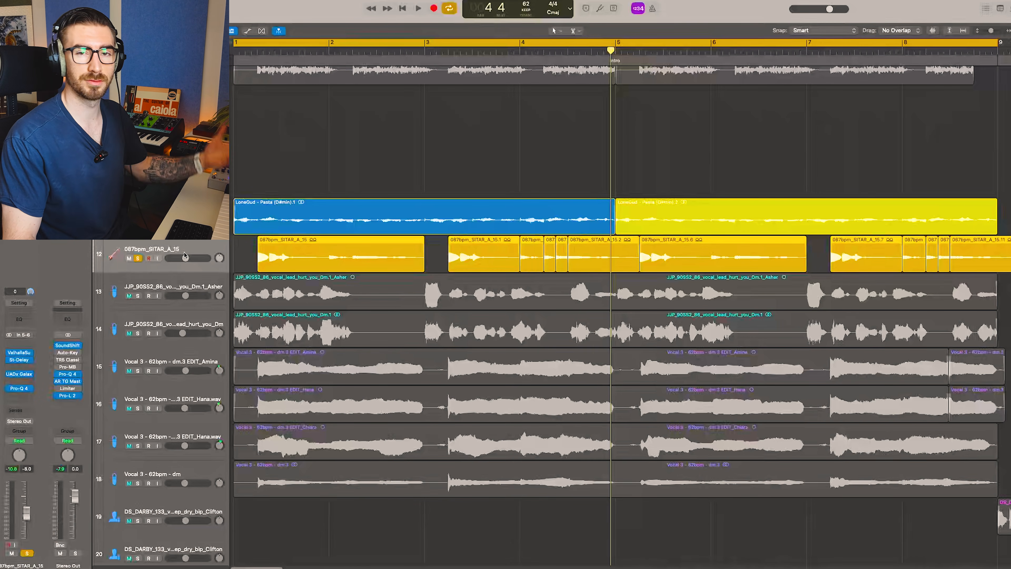
left_click(21, 389)
left_click(243, 95)
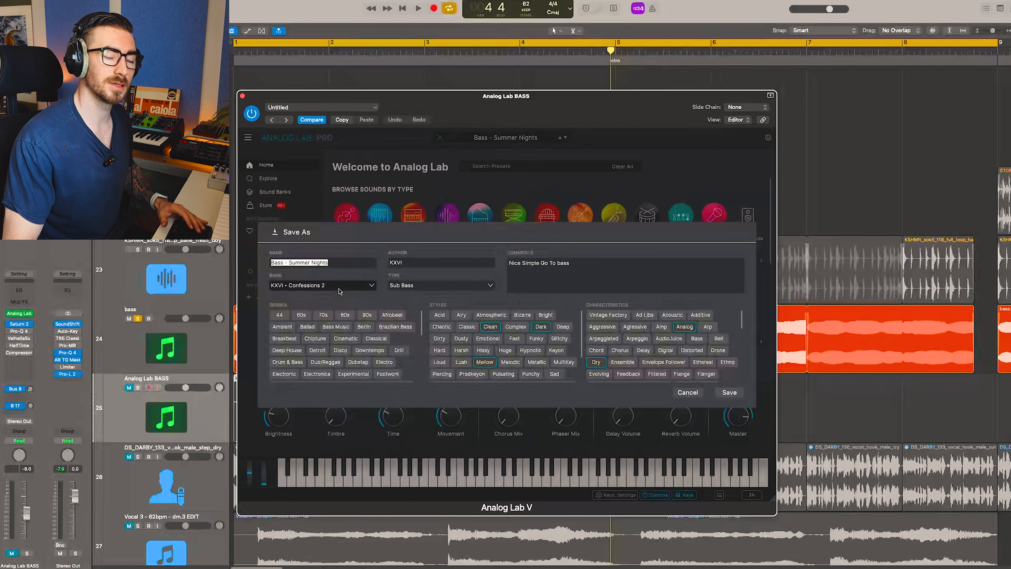
Step: Close the Analog Lab V window, open the Analog Lab BASS region in the Piano Roll, and play the bass line
left_click(243, 95)
scroll(284, 283, "down", 1)
double_click(286, 381)
key("space")
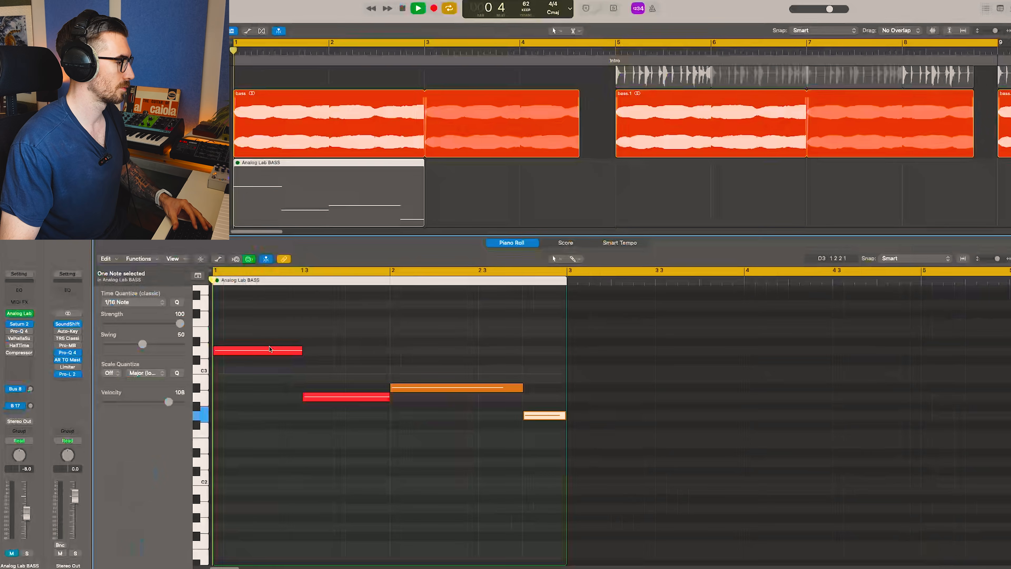
scroll(335, 339, "up", 5)
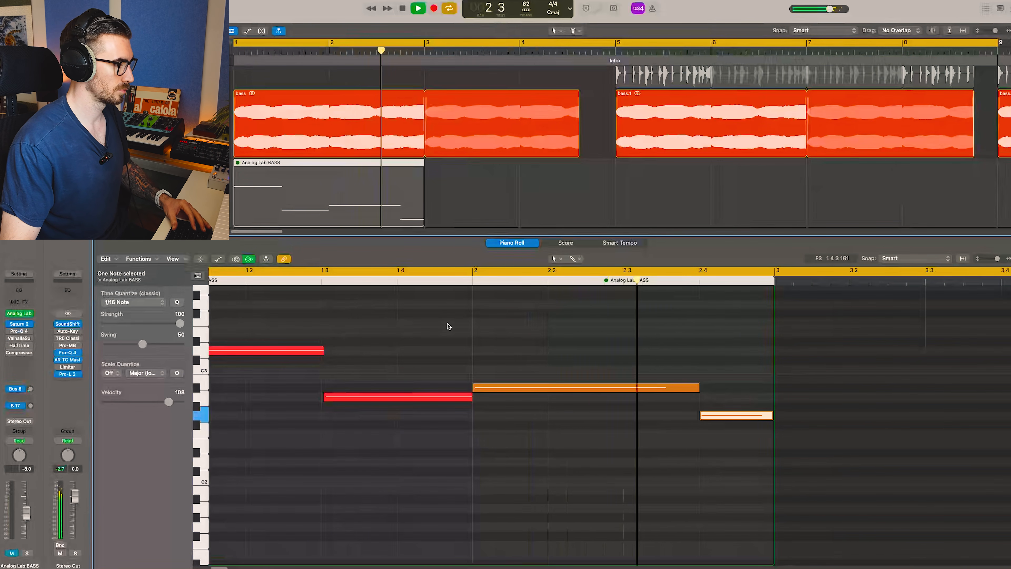
key("space")
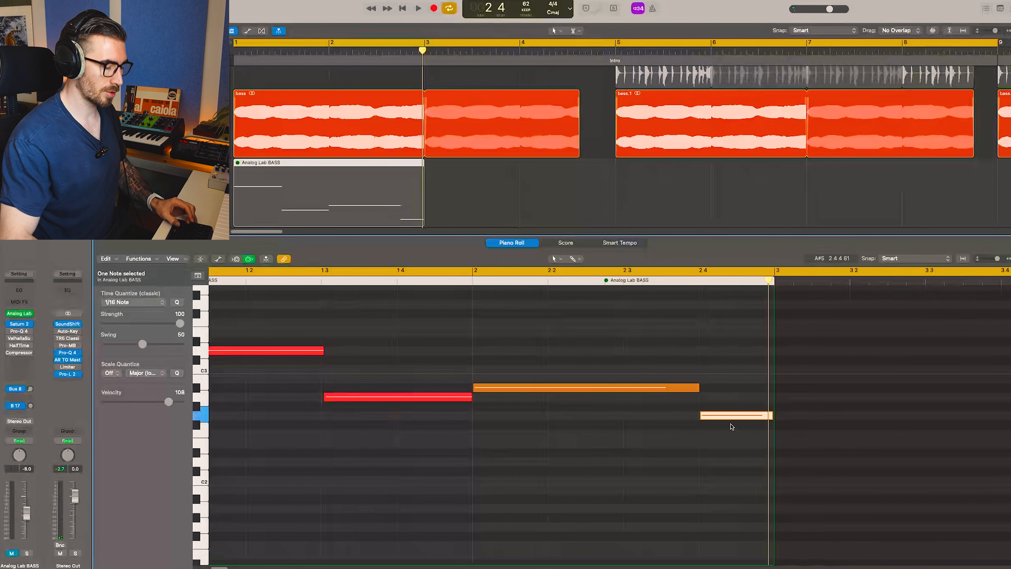
Step: Try the last Analog Lab BASS note one octave higher, return it to its pitch, and close the Piano Roll
key("shift+alt+Up")
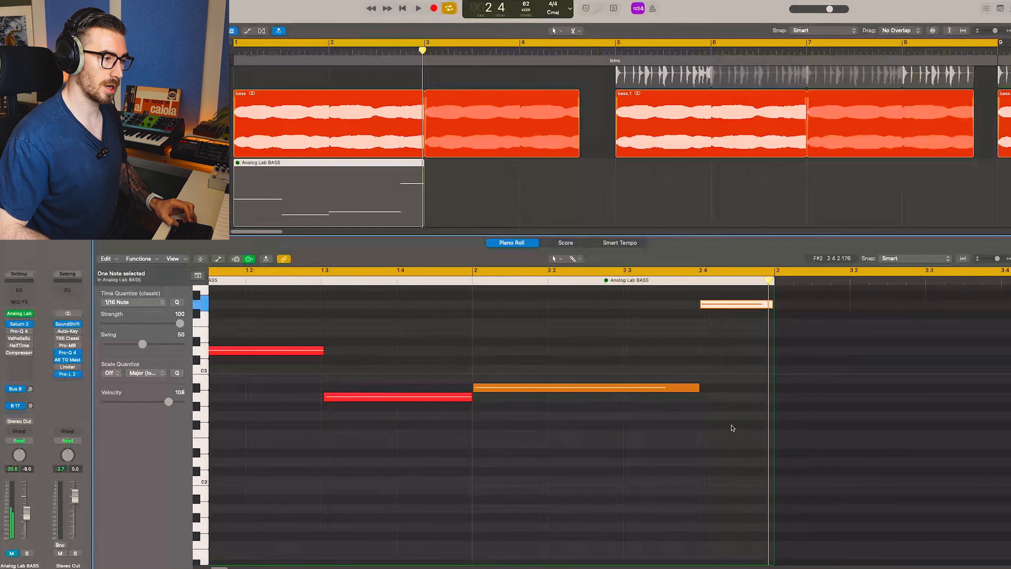
key("shift+alt+Down")
key("e")
key("super+Up")
scroll(298, 298, "up", 8)
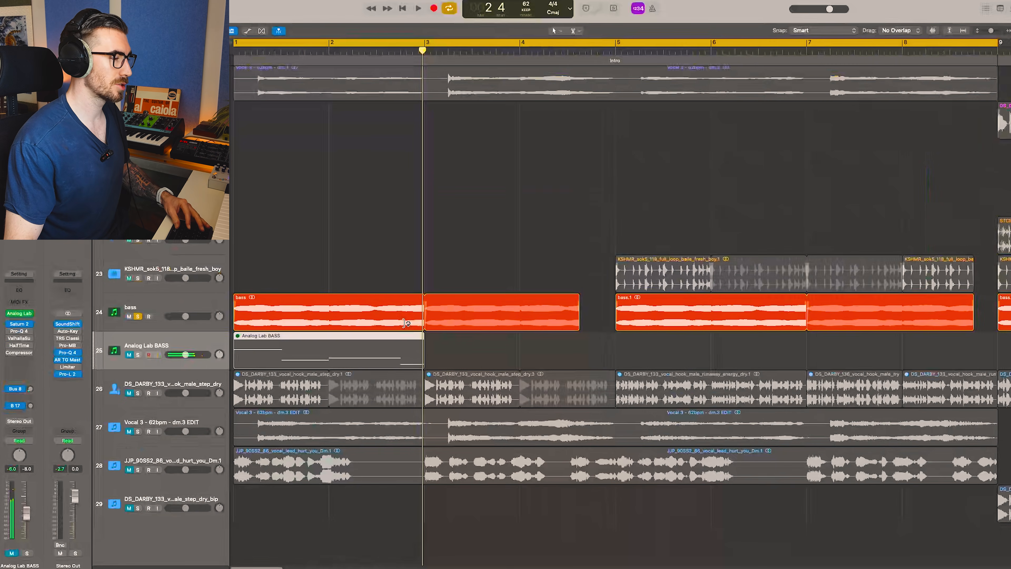
Step: Close the Scorch instrument window, open the Scorch keys region in the Piano Roll, and play through its melody
scroll(298, 298, "up", 2)
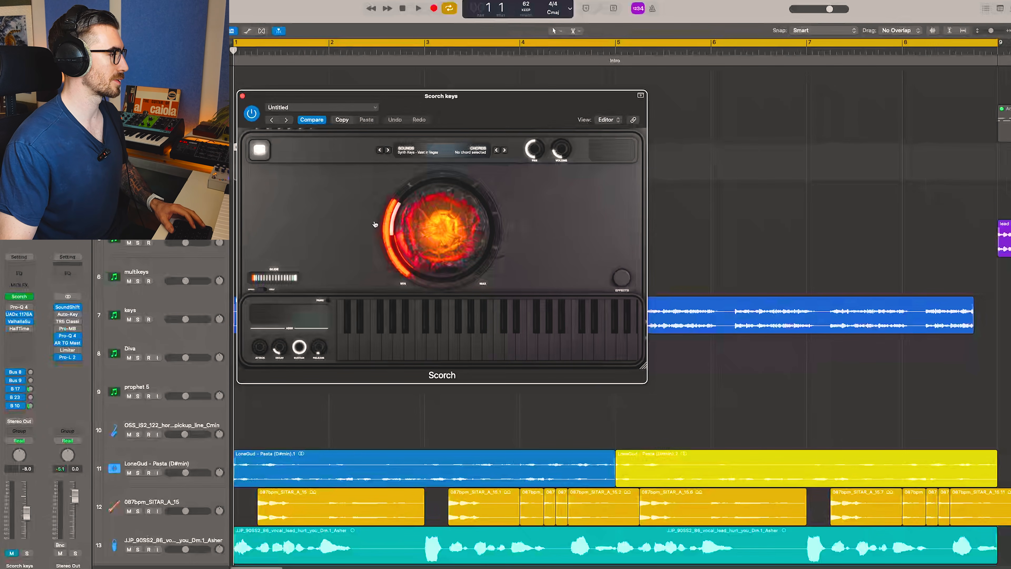
left_click(243, 96)
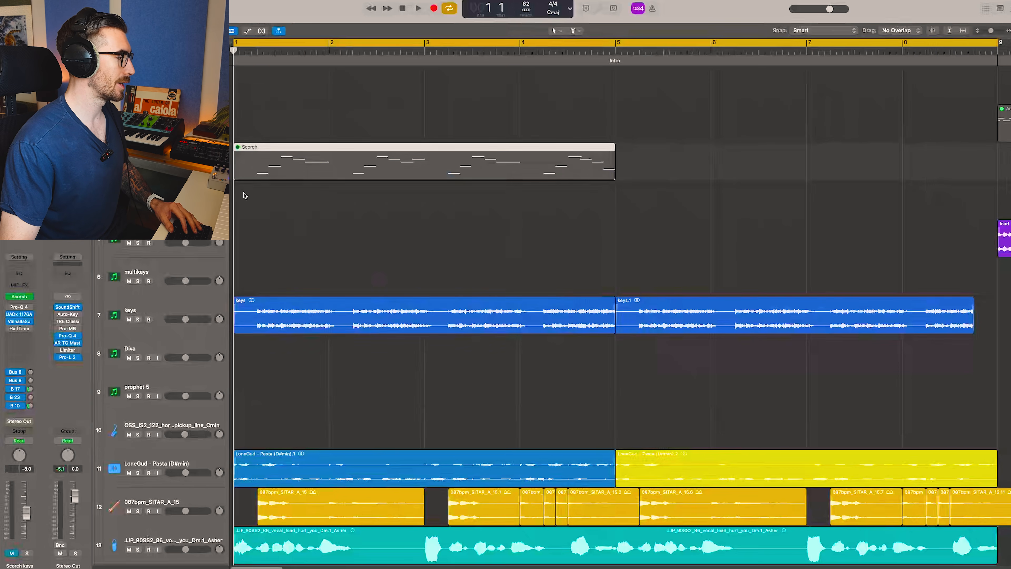
double_click(253, 171)
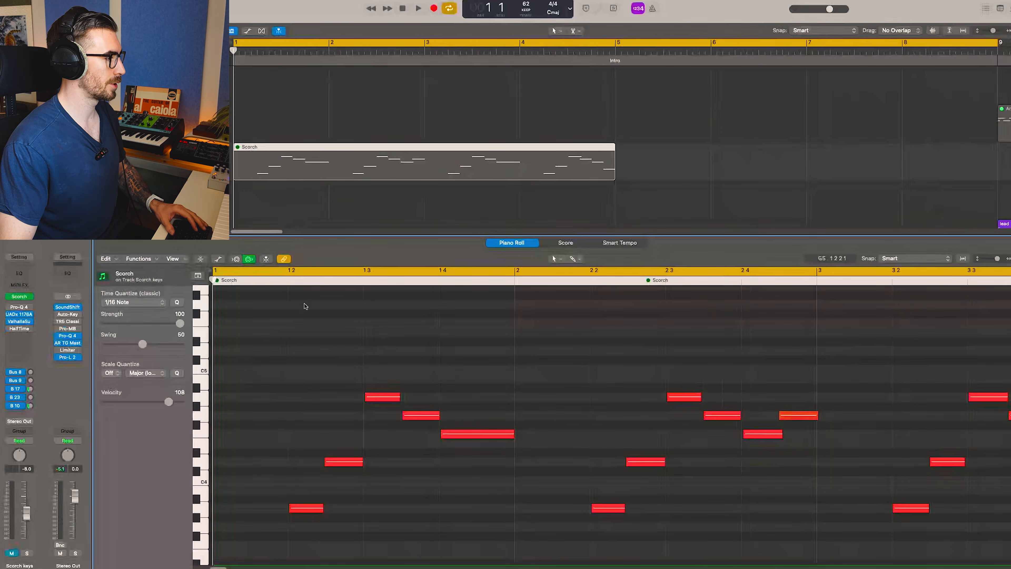
key("space")
scroll(426, 331, "down", 3)
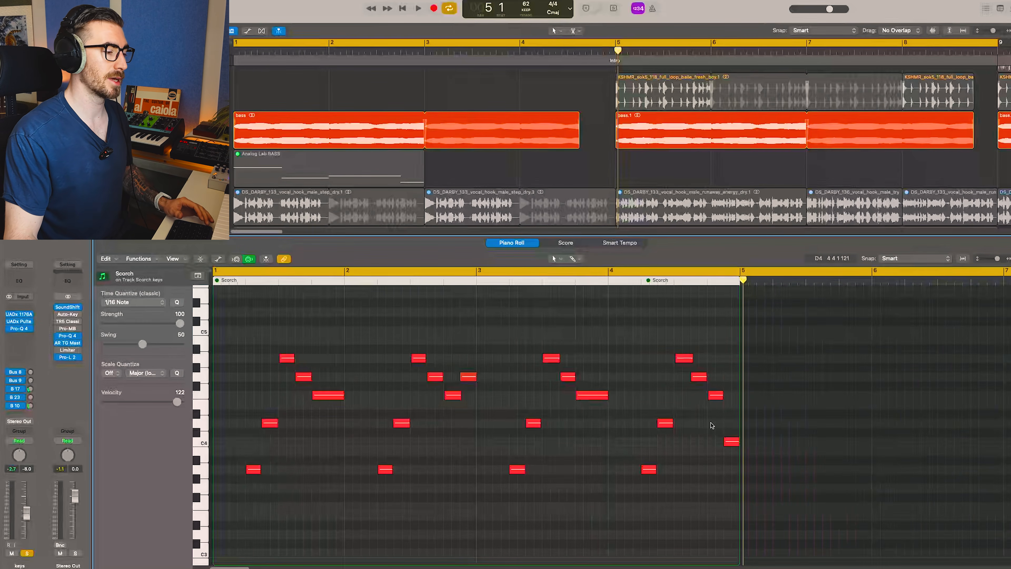
left_click(732, 441)
left_click(709, 483)
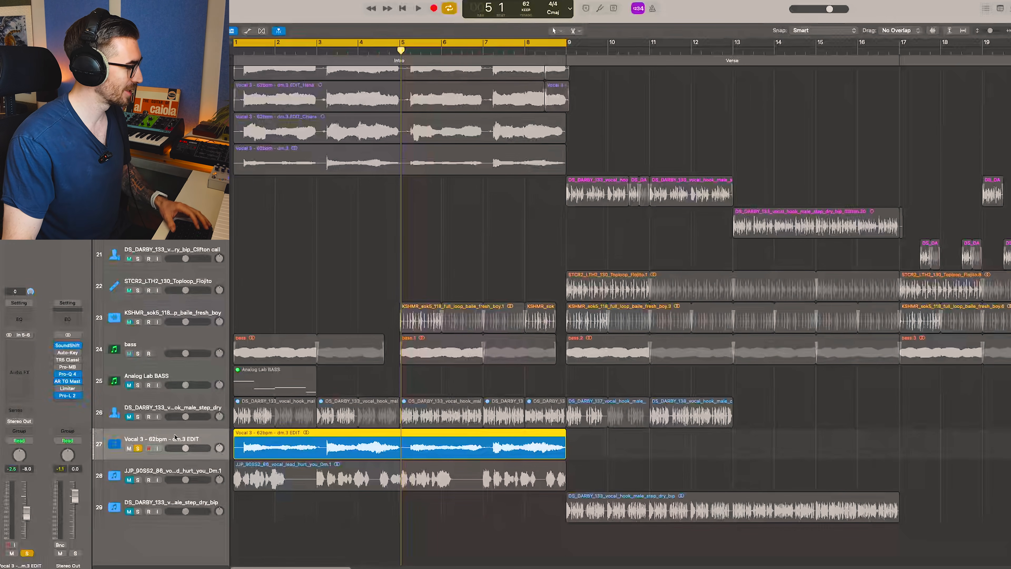
Step: Play the soloed Vocal 3 EDIT track and bring the bass track in and out with its solo
key("space")
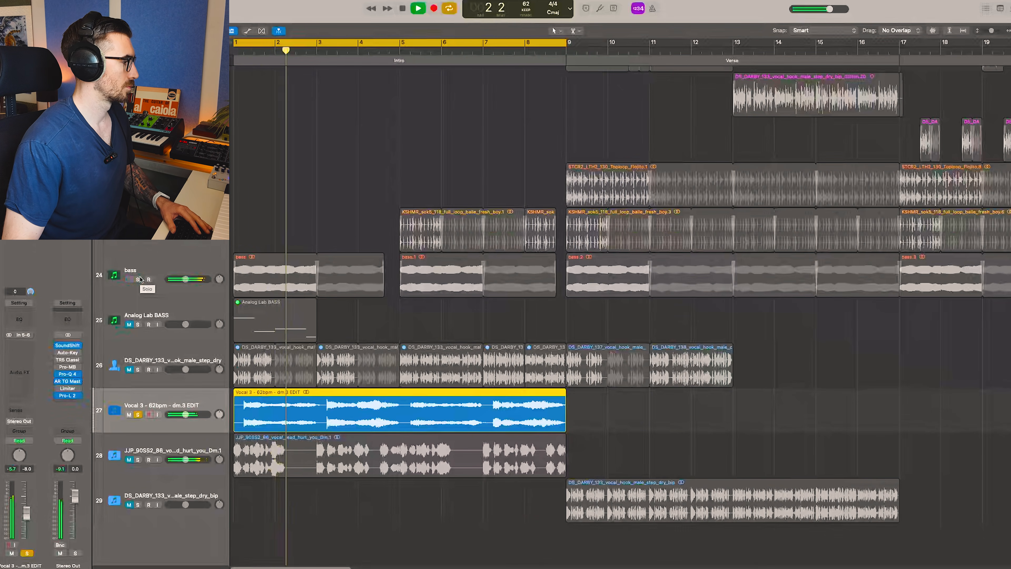
left_click(137, 279)
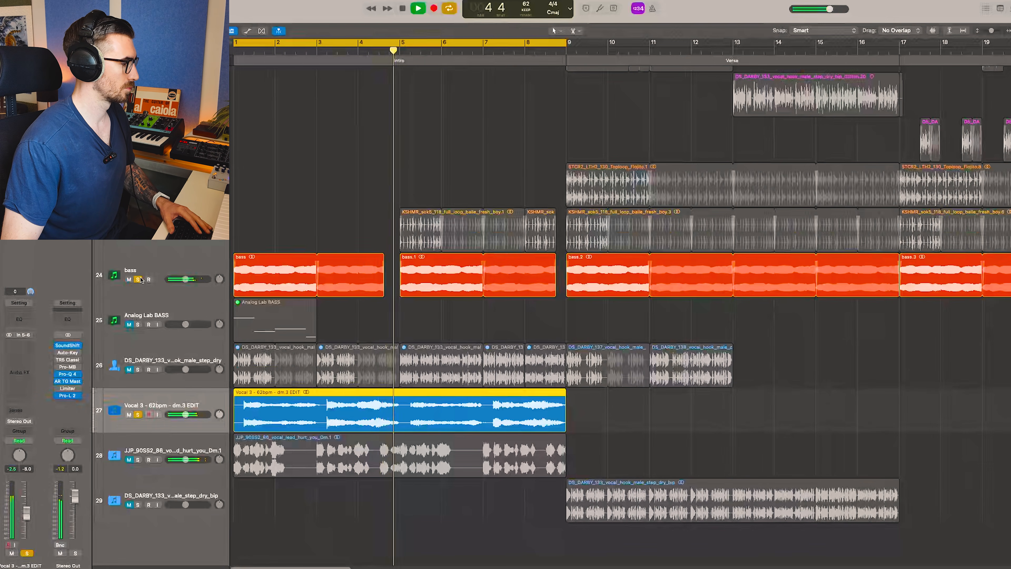
left_click(138, 280)
key("space")
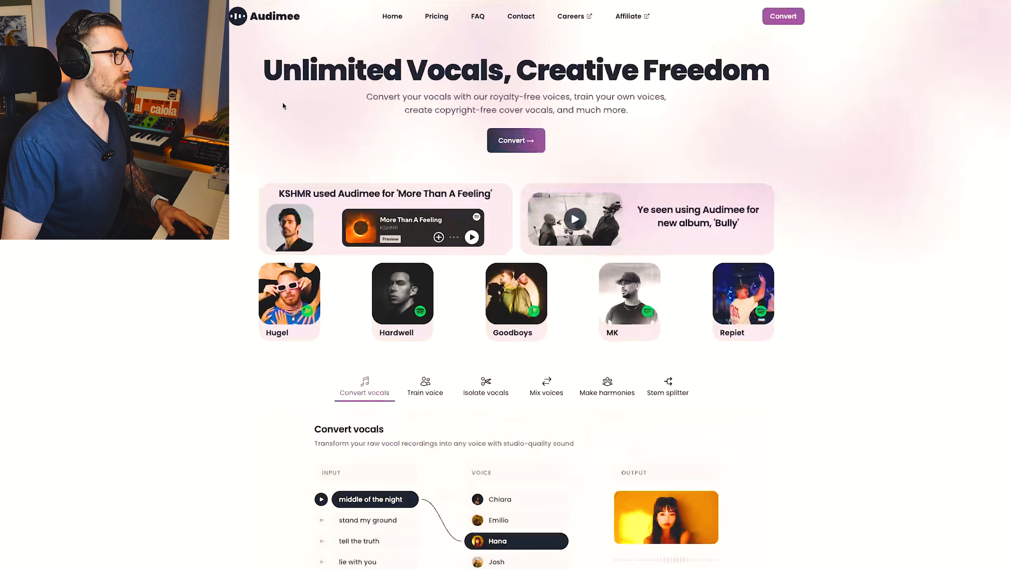
Step: On the Audimee website, open the Convert vocals page and browse the royalty-free voices available for conversion
left_click(523, 132)
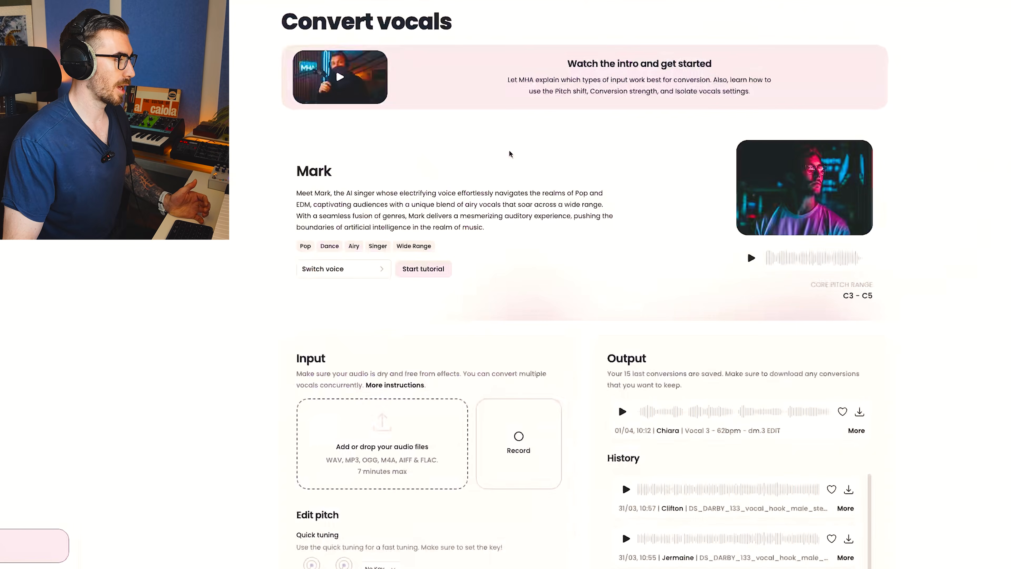
left_click(523, 132)
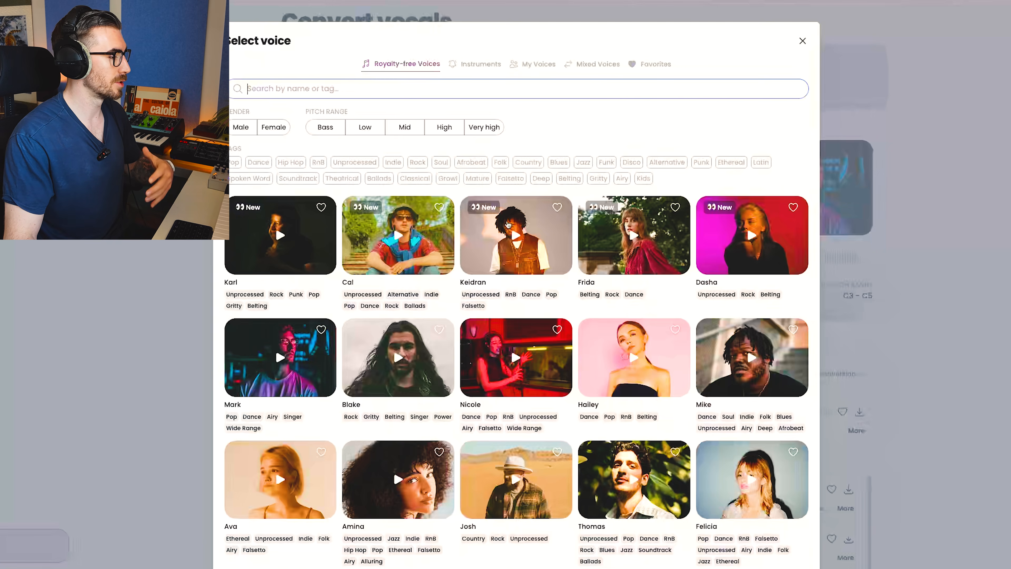
scroll(486, 241, "down", 10)
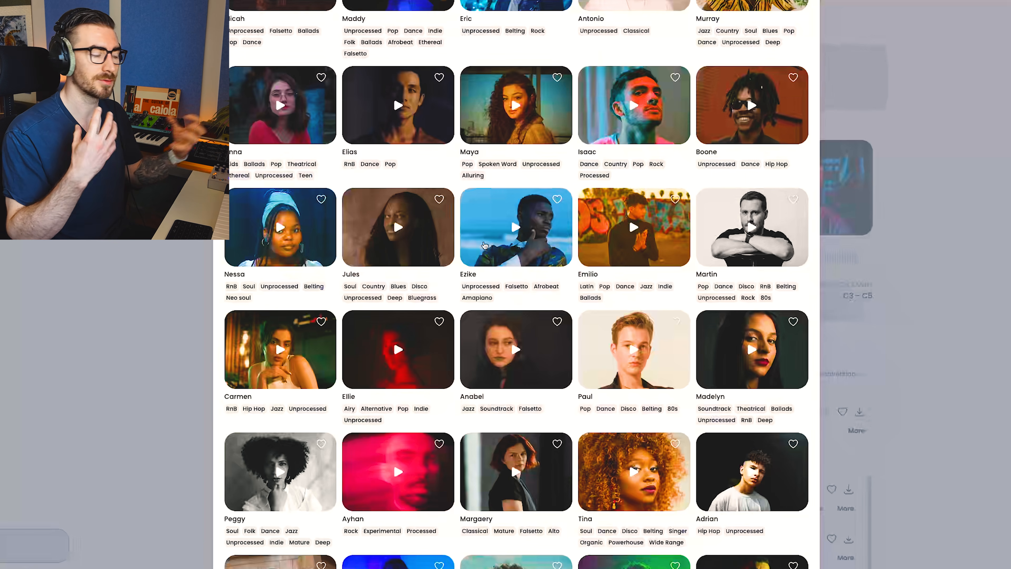
scroll(425, 272, "up", 15)
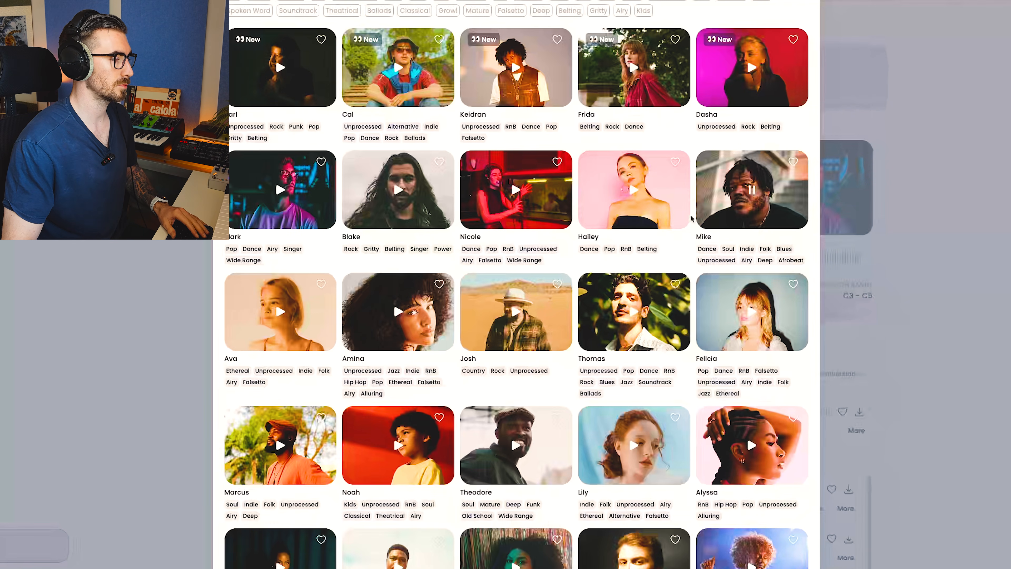
Step: Preview several royalty-free voices from the list, including Nicole, Alyssa and Gladys
scroll(582, 308, "down", 1)
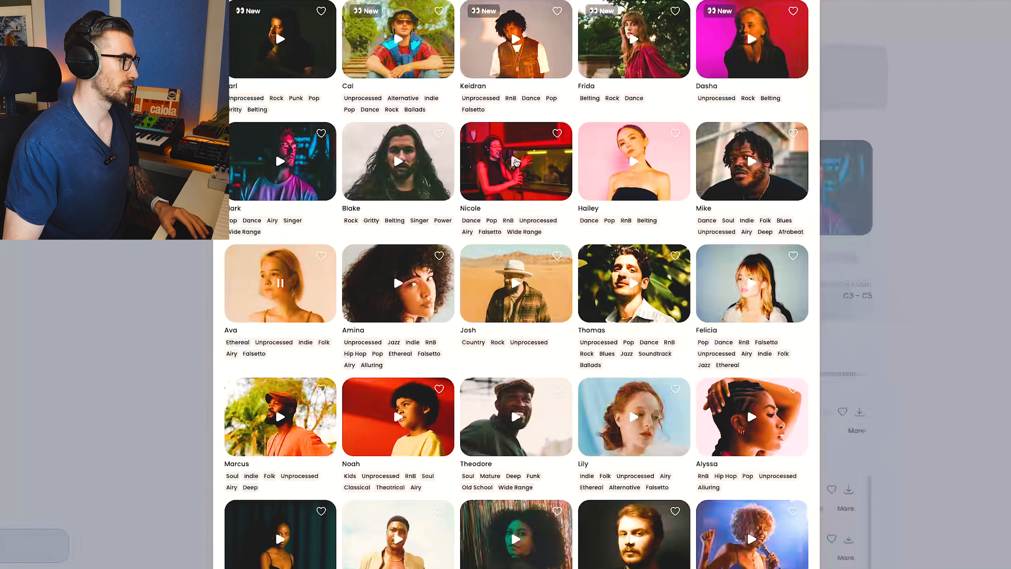
left_click(516, 162)
scroll(498, 255, "down", 1)
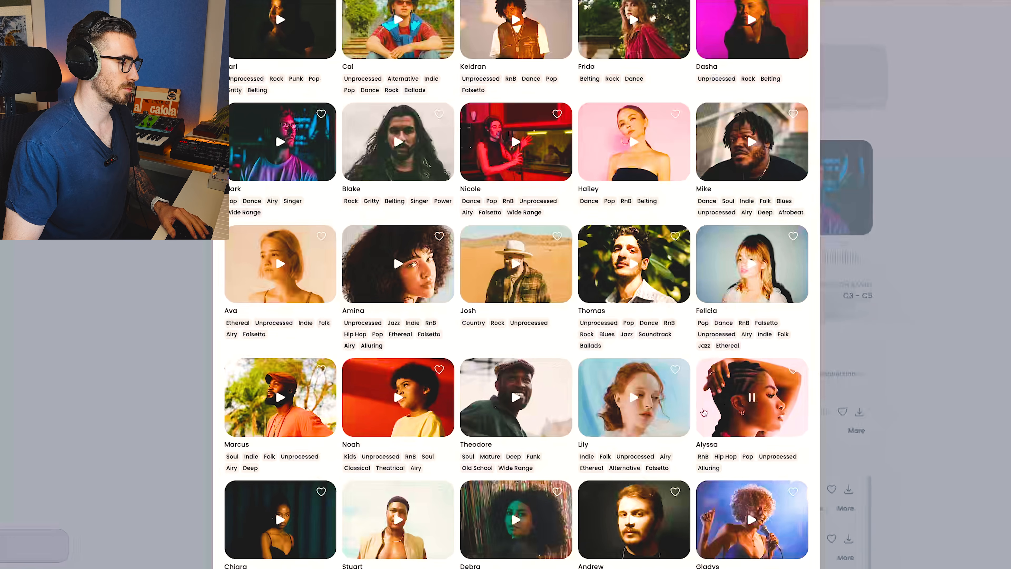
scroll(704, 413, "down", 2)
scroll(716, 354, "down", 1)
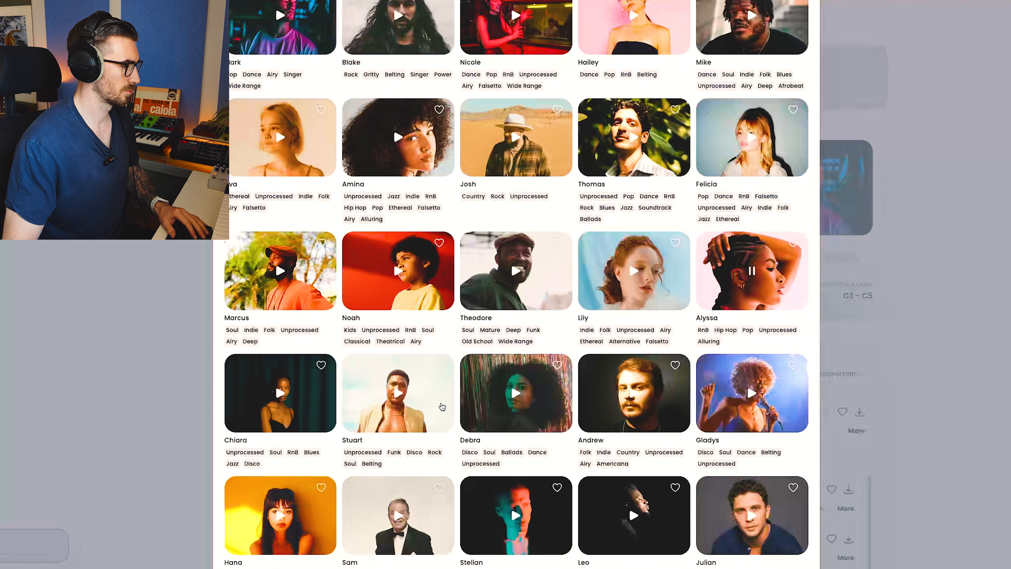
scroll(544, 404, "down", 3)
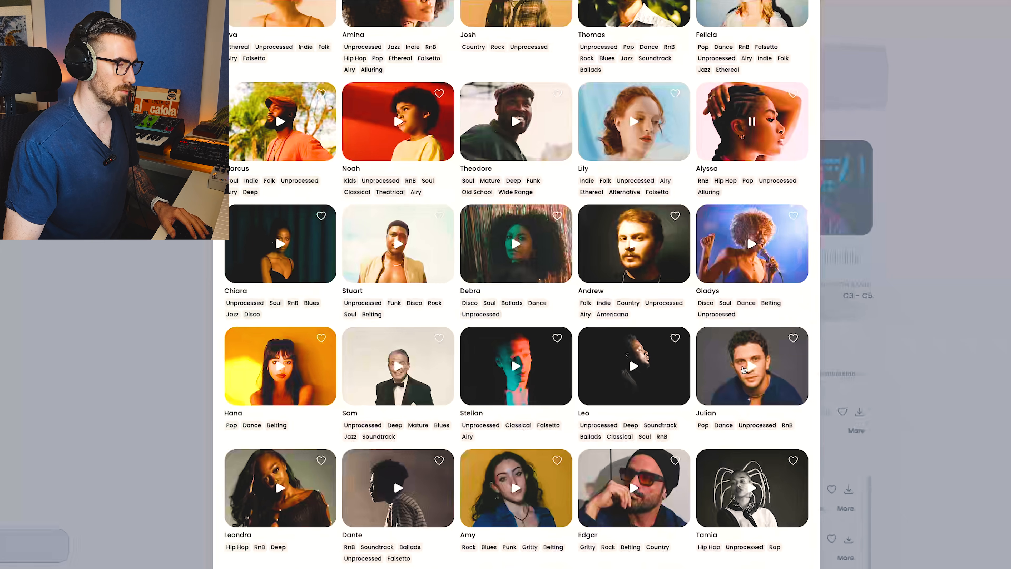
left_click(749, 244)
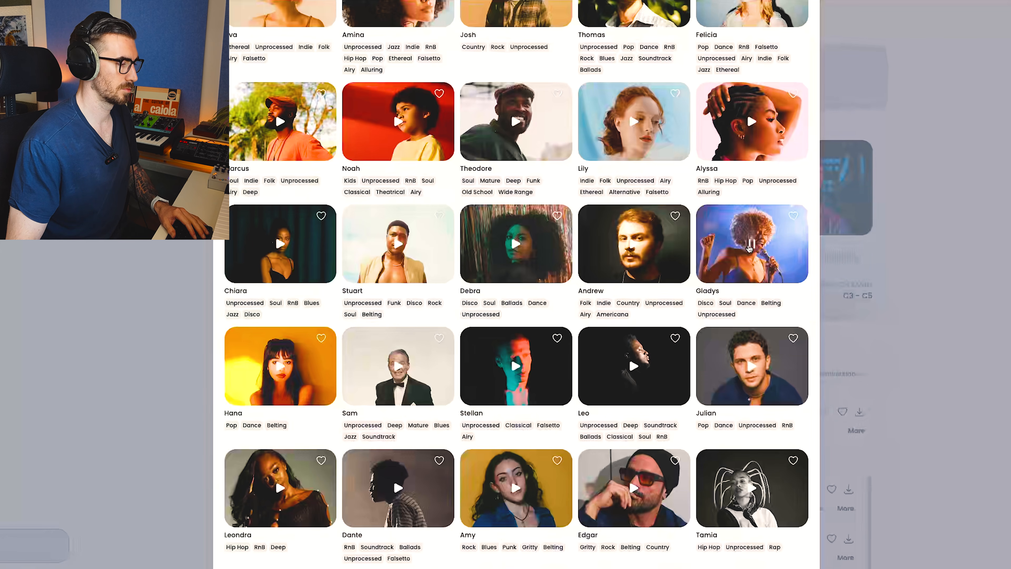
Step: Choose the Hana voice for the conversion and look through the keys offered for quick tuning, leaving No Key selected
left_click(241, 364)
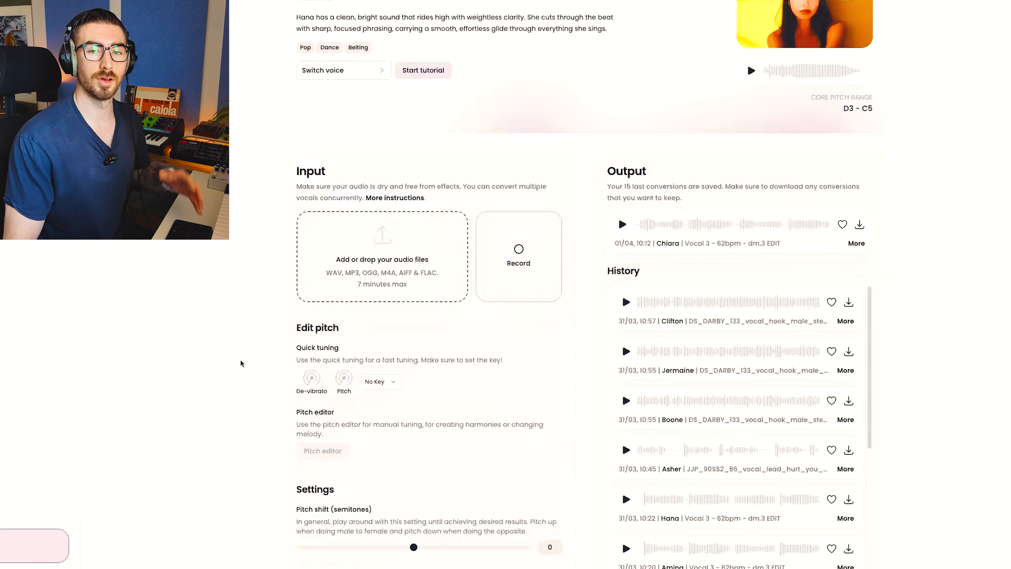
scroll(241, 363, "down", 4)
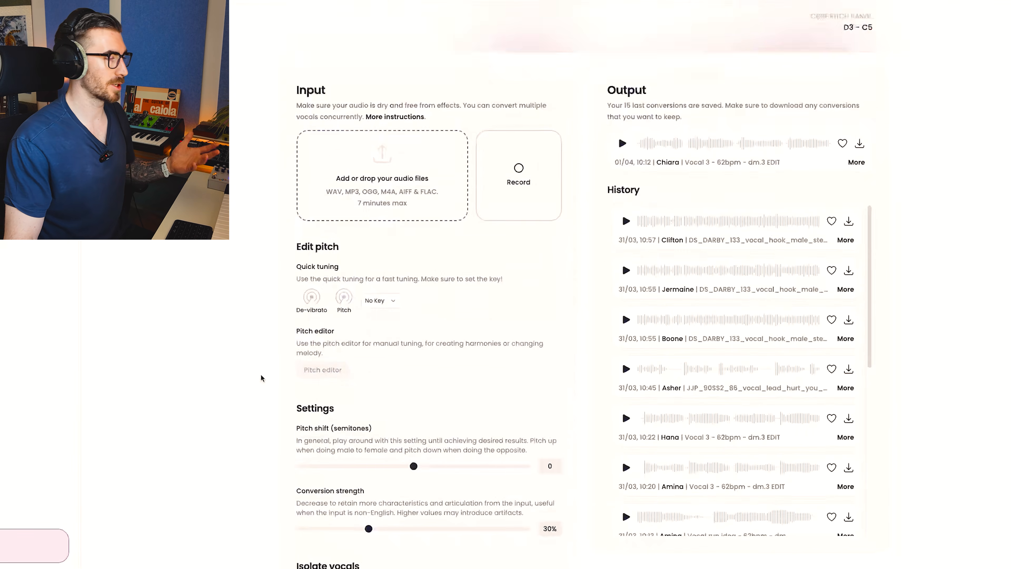
left_click(379, 235)
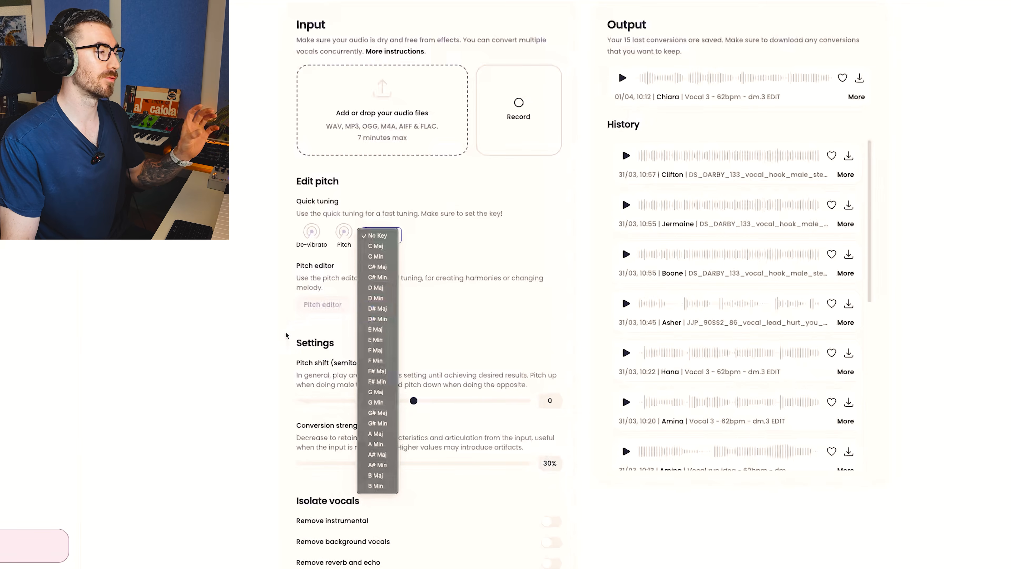
left_click(233, 330)
scroll(234, 327, "up", 8)
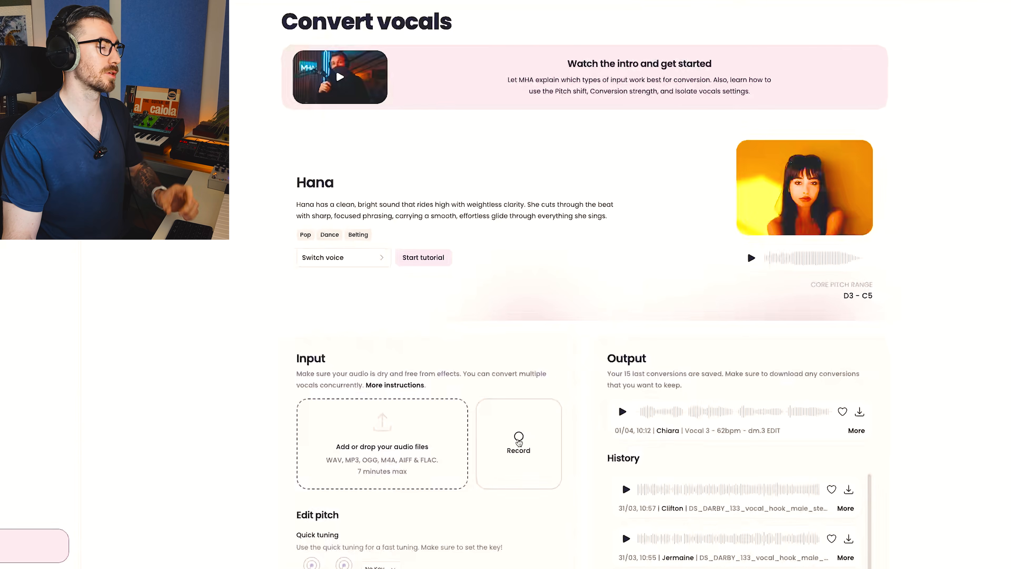
Step: Examine the input, pitch editing, pitch shift, conversion strength and vocal isolation settings for the conversion
scroll(362, 279, "down", 10)
scroll(378, 243, "up", 3)
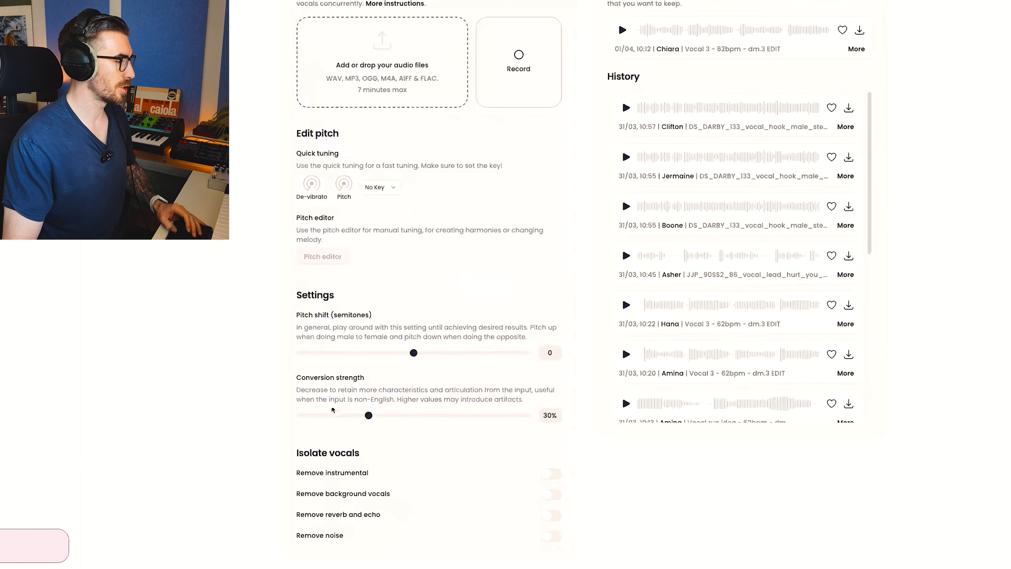
scroll(280, 393, "down", 2)
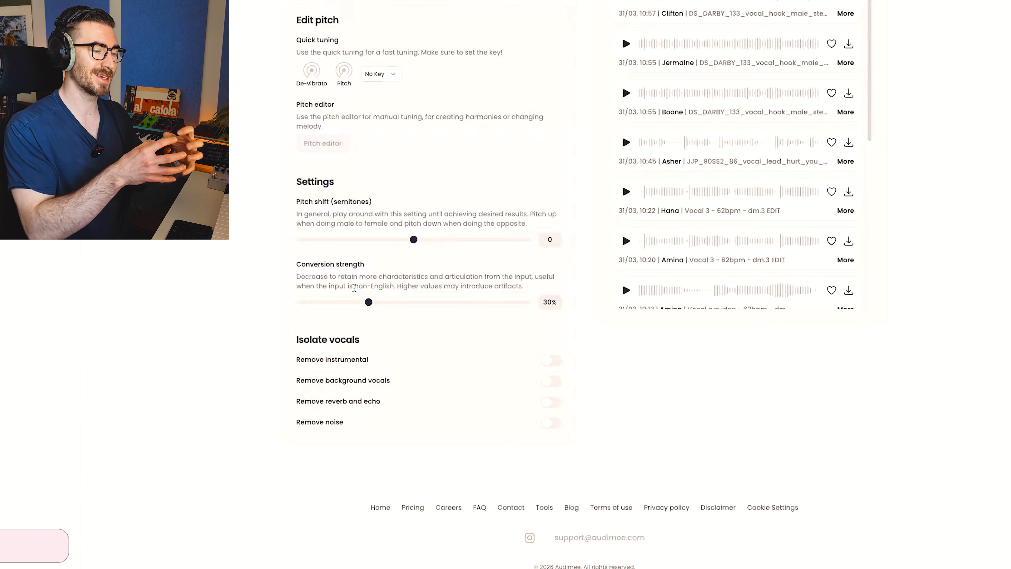
scroll(322, 347, "down", 1)
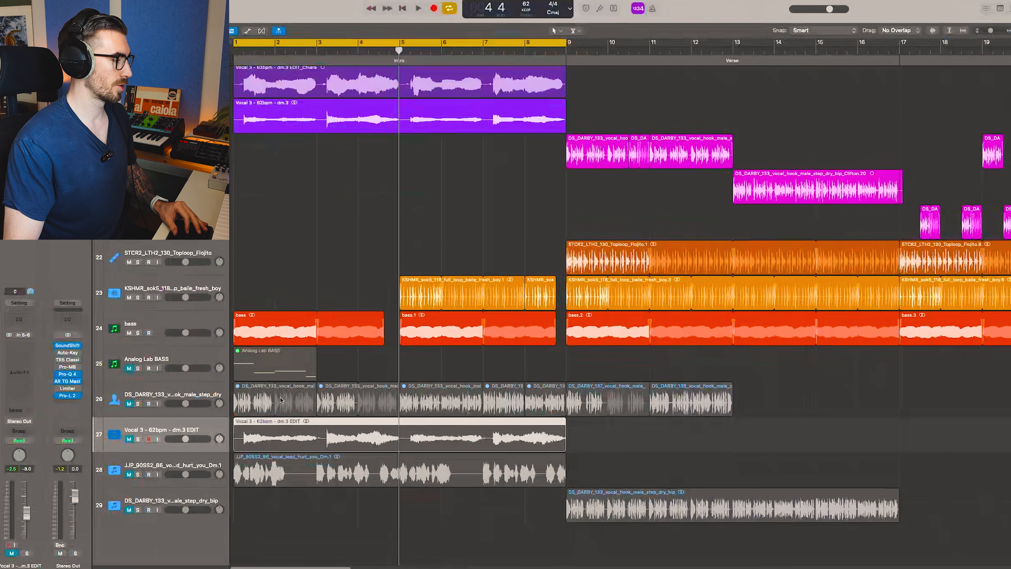
Step: In Logic Pro, solo the original Vocal 3 - 62bpm - dm.3 EDIT track, play its opening, and turn its solo off
key("s")
key("space")
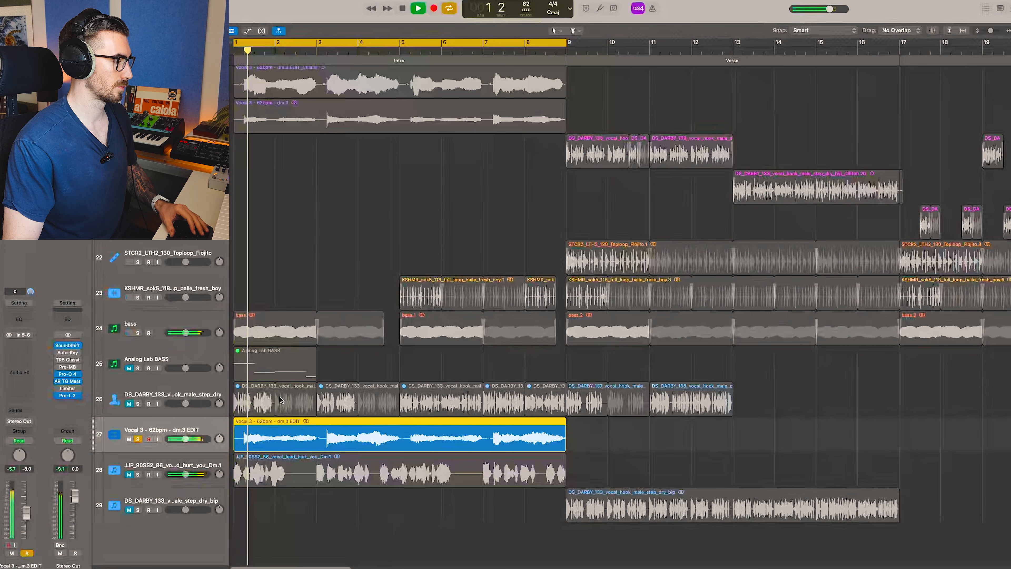
key("space")
key("s")
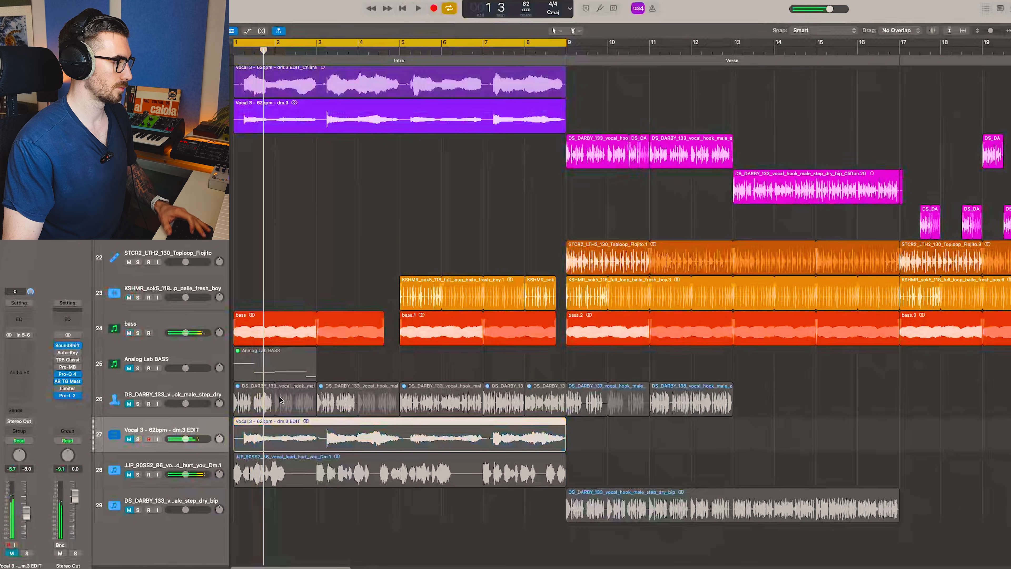
Step: Solo the Vocal 3 EDIT_Amina track, view its ValhallaSupermassive effect settings, and close the plug-in window
scroll(202, 267, "up", 10)
left_click(203, 245)
left_click(198, 295, "shift")
scroll(198, 294, "up", 2)
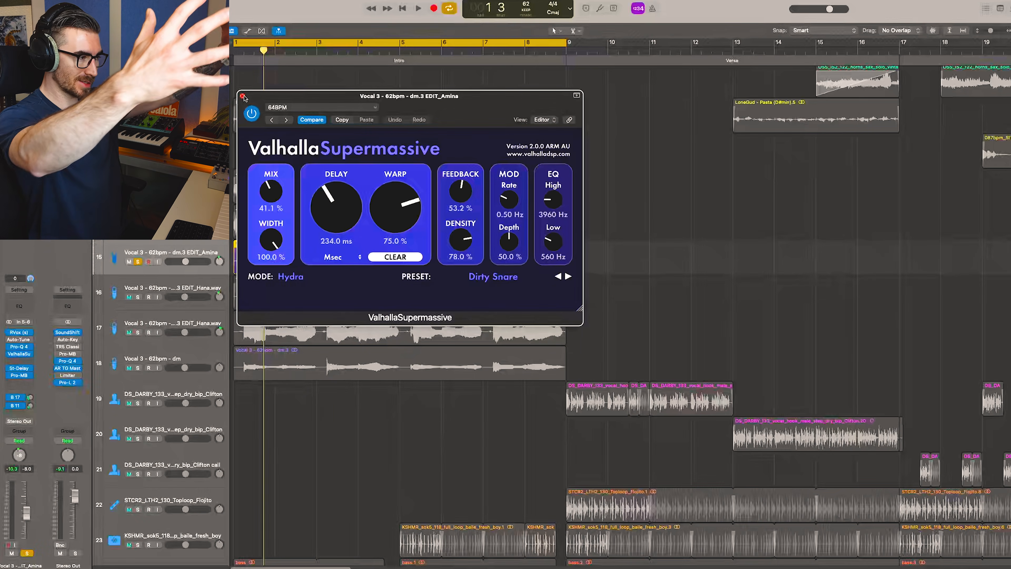
left_click(242, 97)
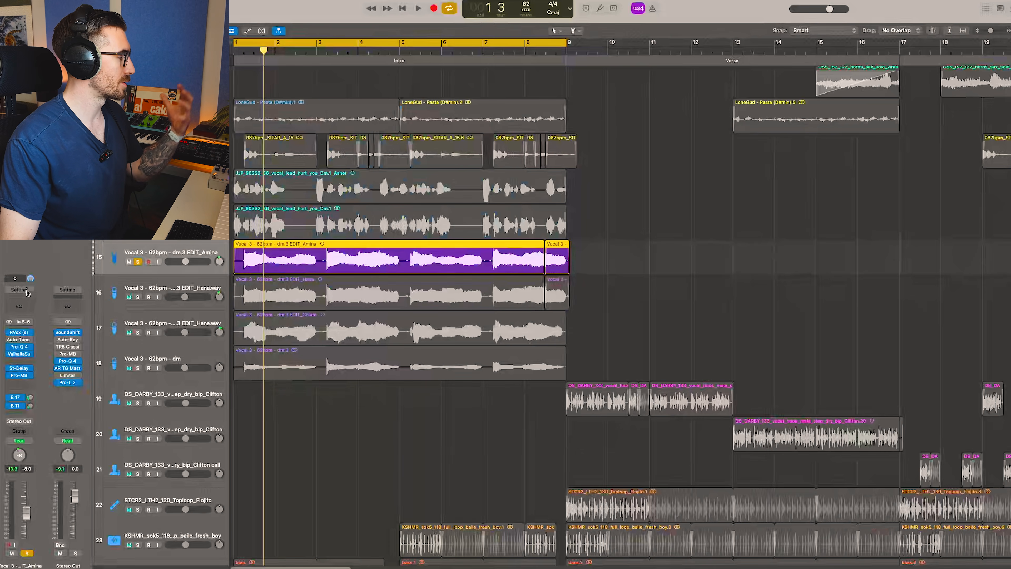
Step: Inspect the RVox compressor and the St-Delay effect on the Amina vocal track, closing each plug-in window
left_click(19, 332)
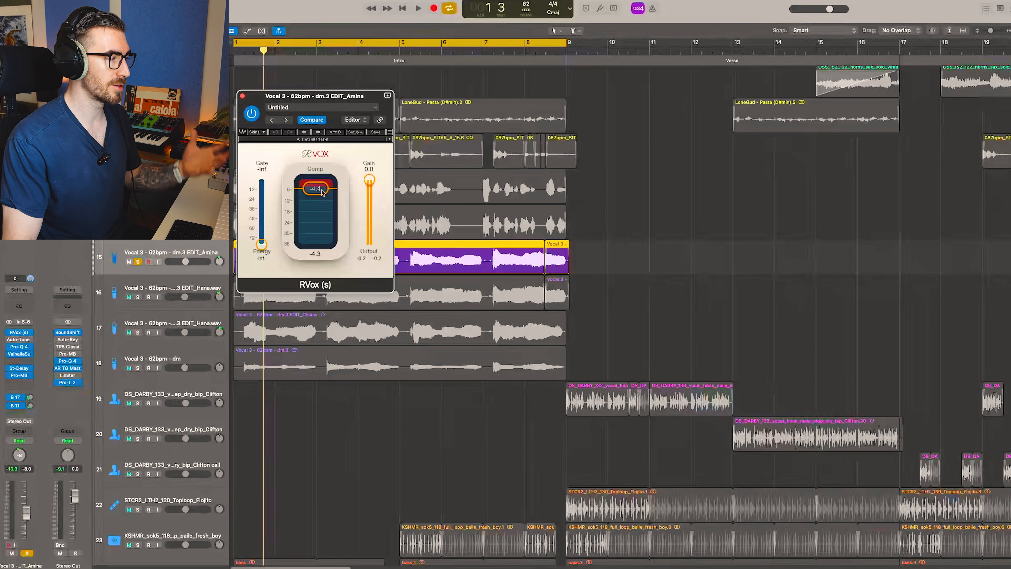
left_click(242, 96)
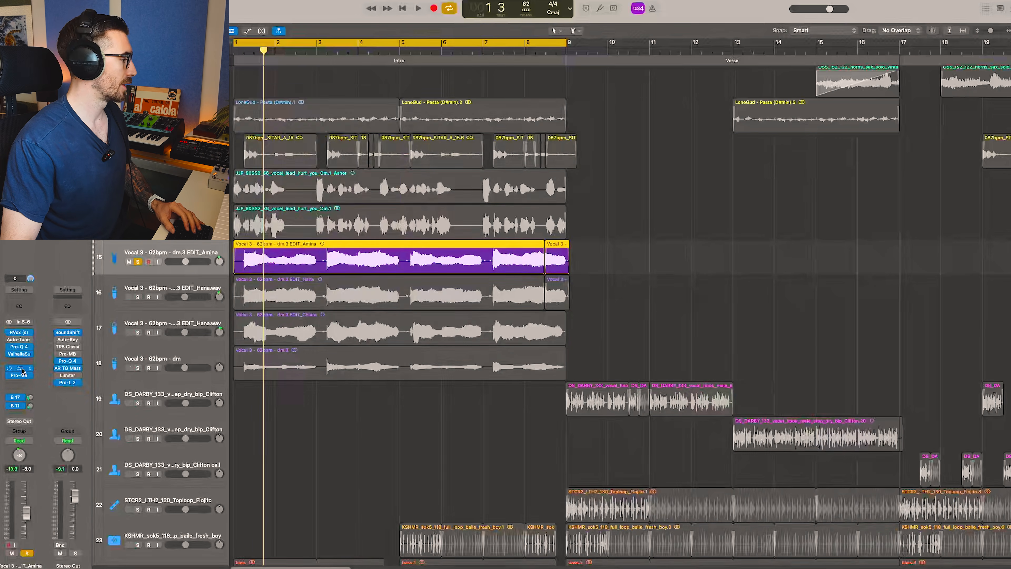
left_click(19, 368)
left_click(243, 97)
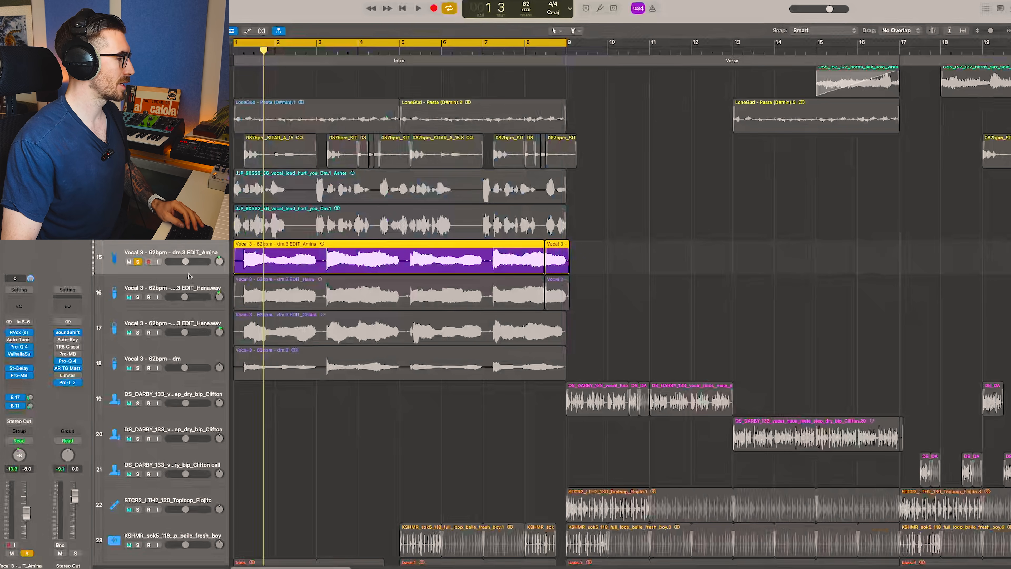
Step: Play the Amina, Hana and Chiara vocal conversions one after another in solo, stop playback, and clear the solo
left_click(186, 315, "shift")
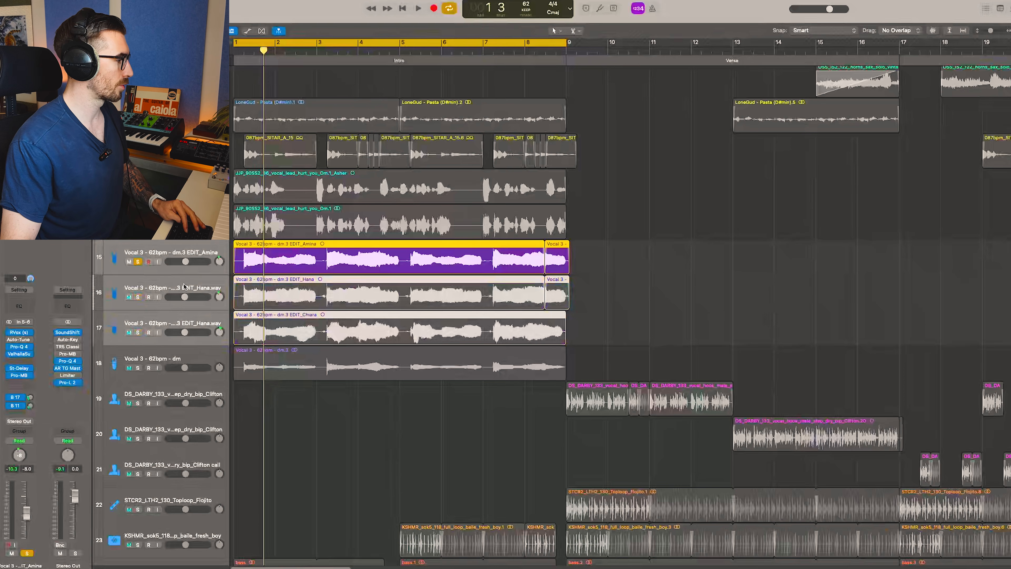
left_click(176, 249)
key("space")
key("z")
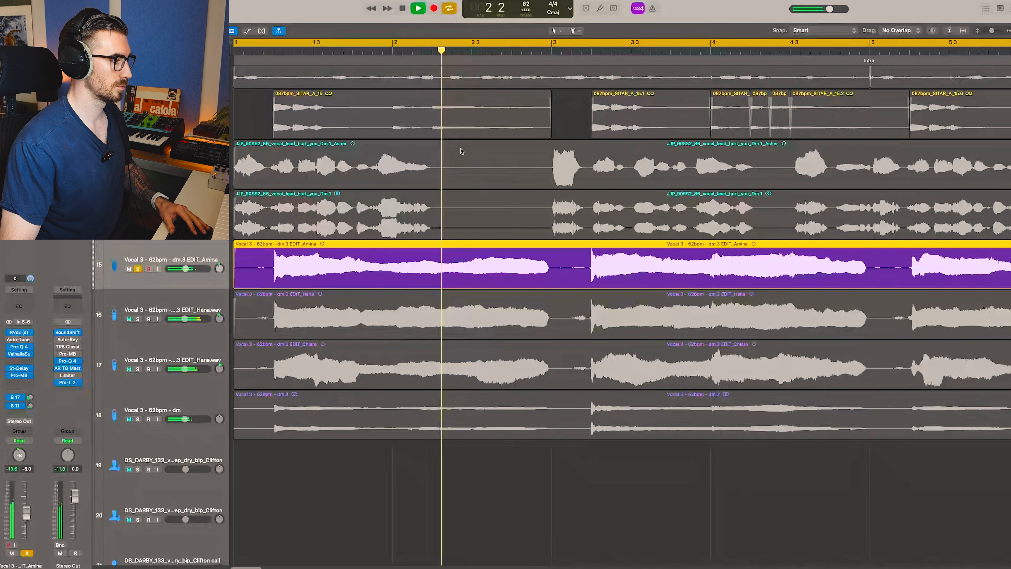
scroll(461, 151, "right", 2)
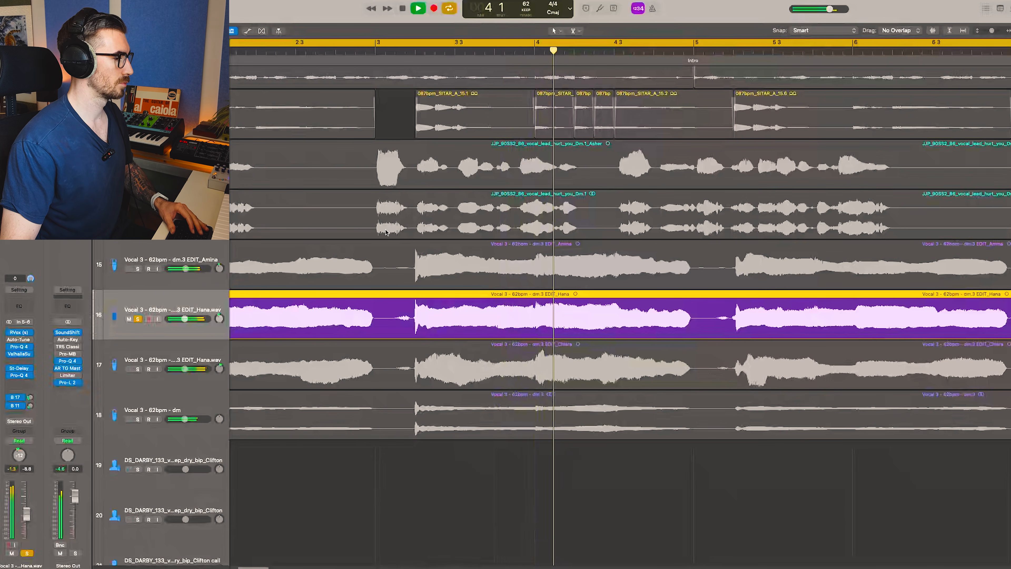
scroll(385, 233, "right", 5)
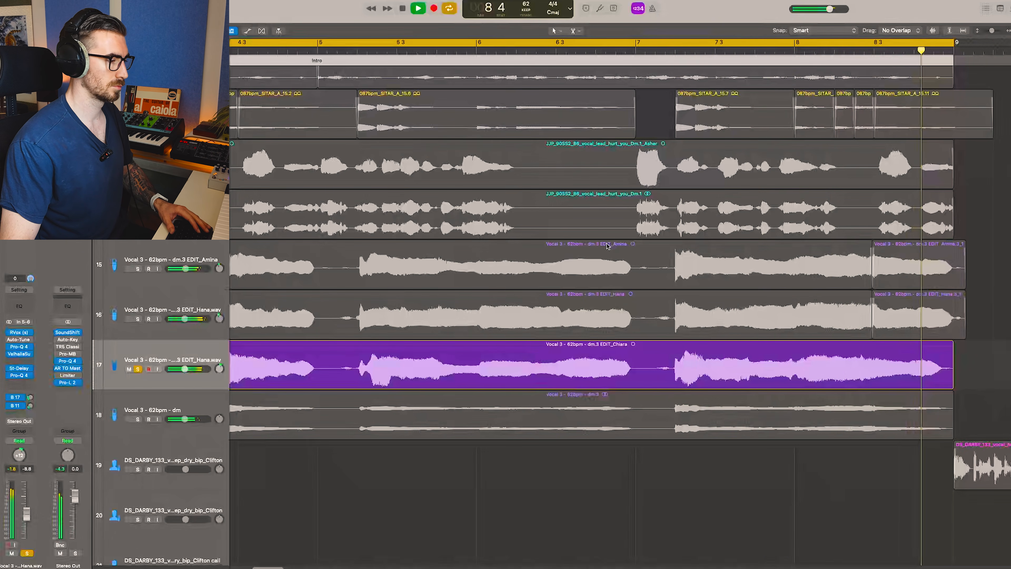
key("space")
key("s")
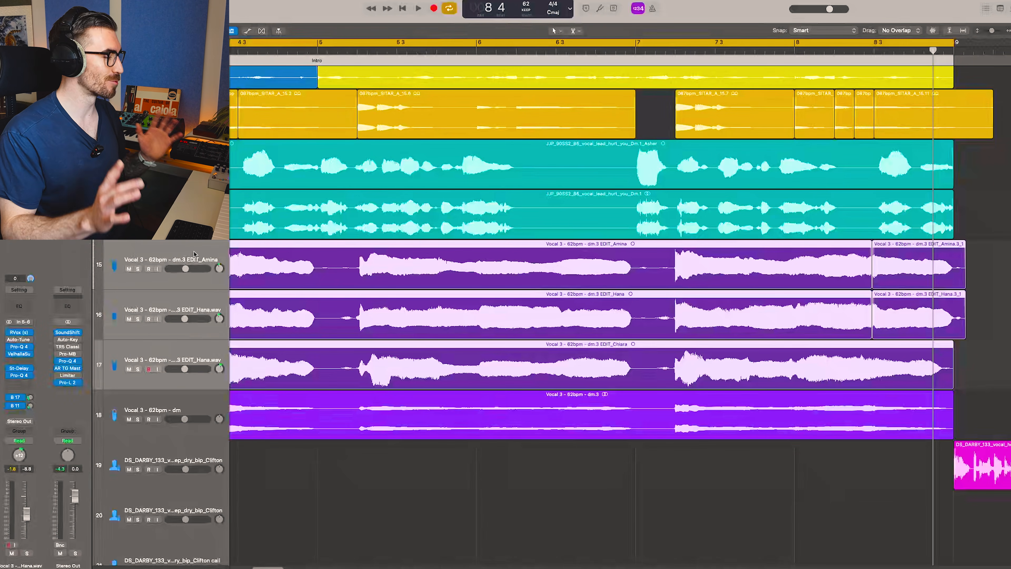
Step: Solo the Amina, Hana and Chiara conversions together with the Vocal 3 - 62bpm - dm track
key("s")
left_click(184, 404)
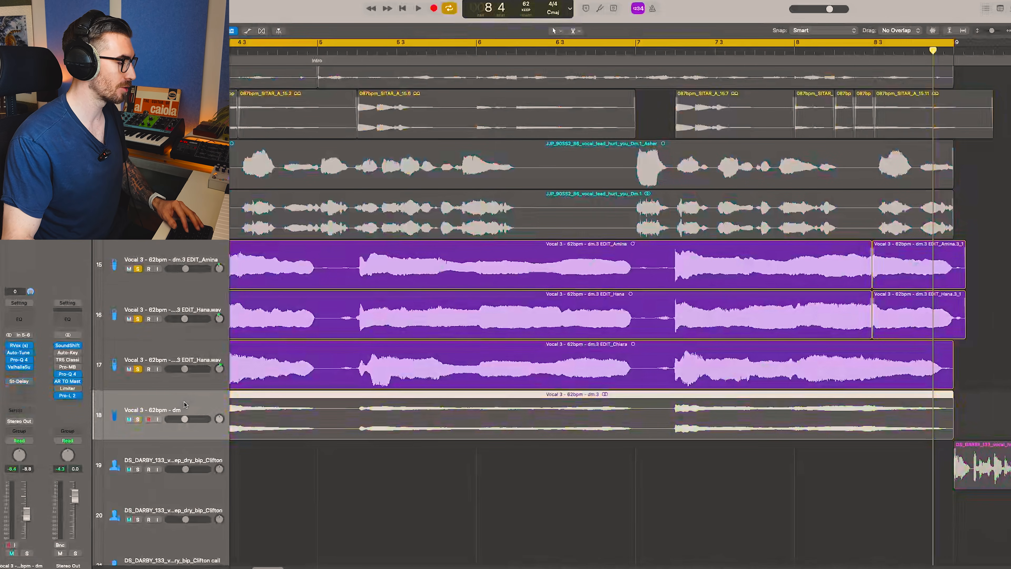
key("s")
Step: Play the four soloed vocal layers from the start of the intro with taller tracks, and stop in bar 3
scroll(340, 307, "left", 10)
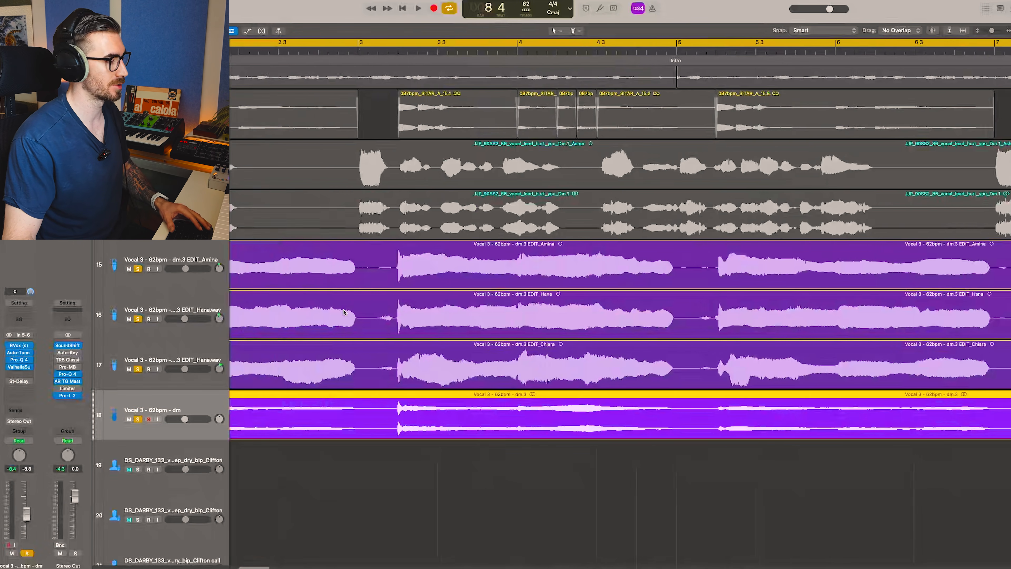
key("space")
scroll(398, 303, "down", 2)
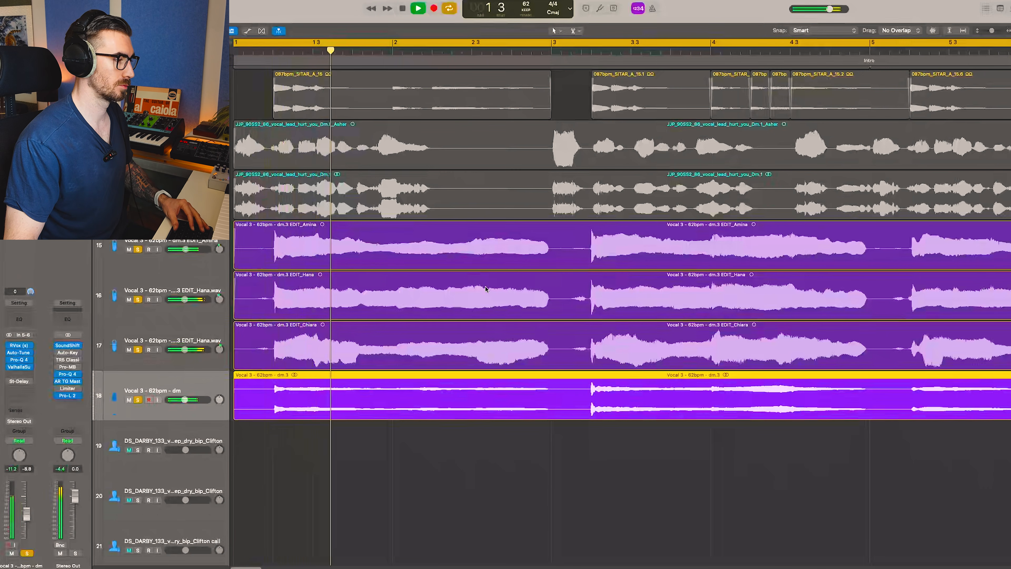
key("super+Down")
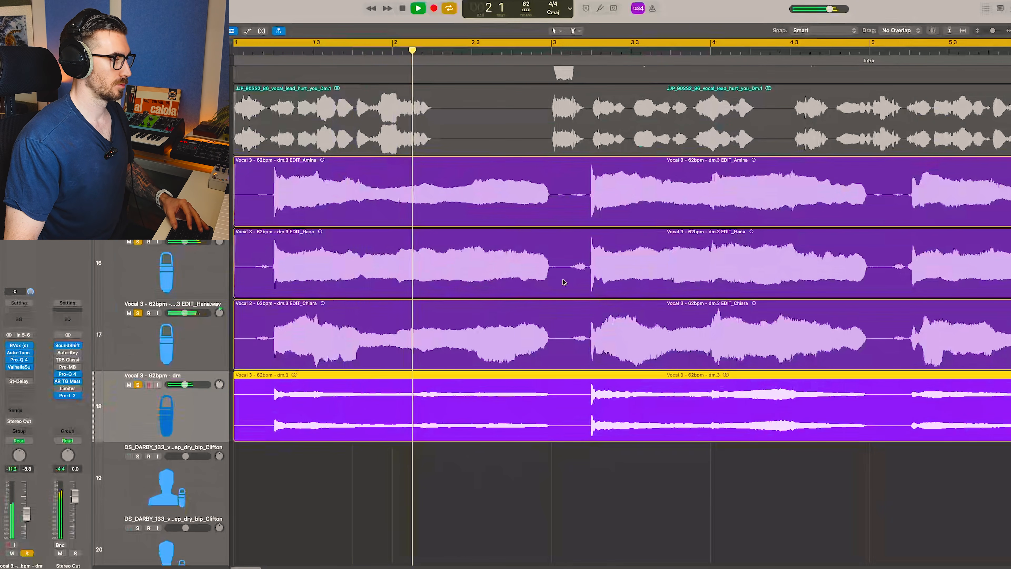
scroll(612, 264, "right", 2)
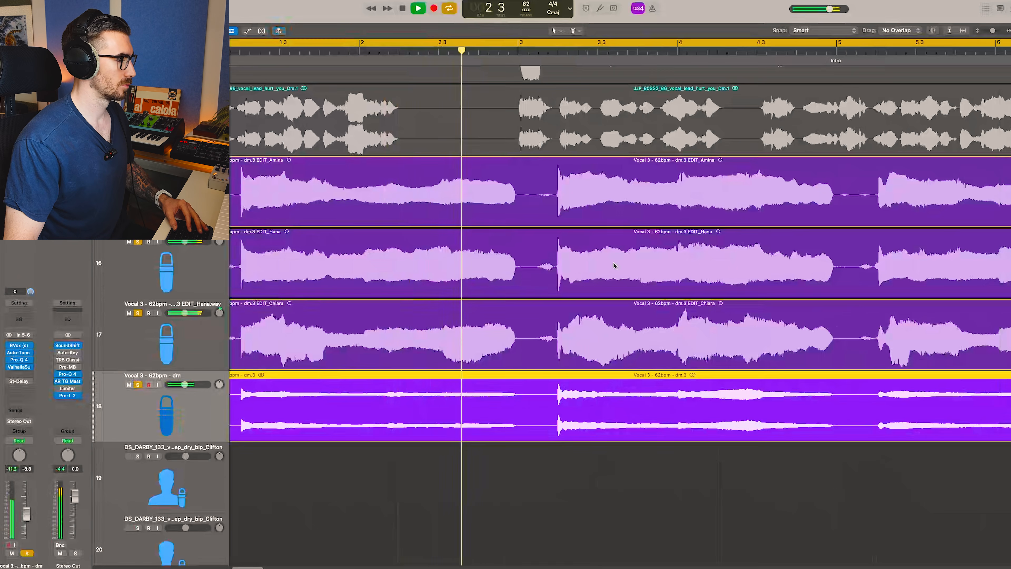
scroll(614, 265, "right", 3)
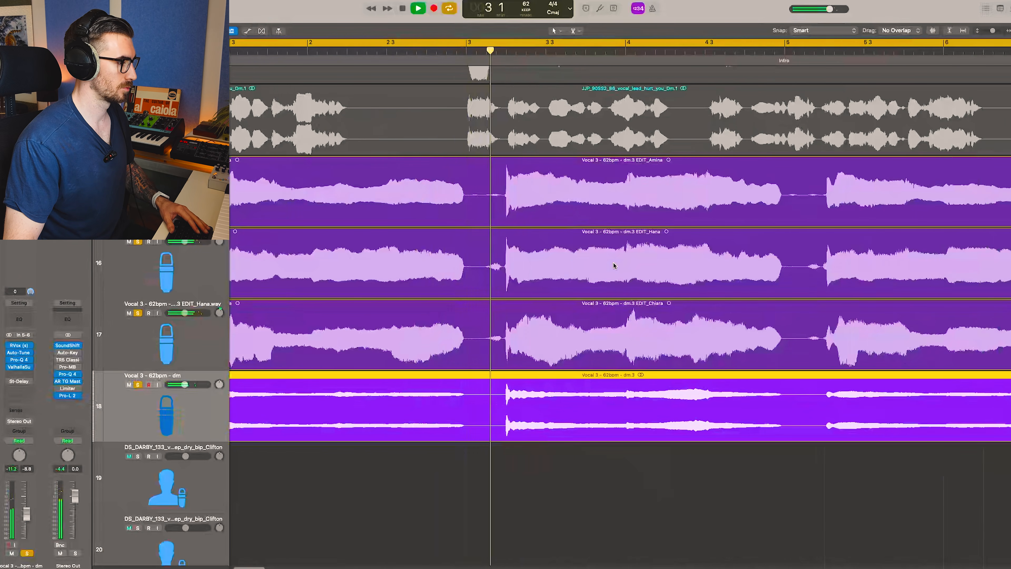
scroll(614, 265, "right", 3)
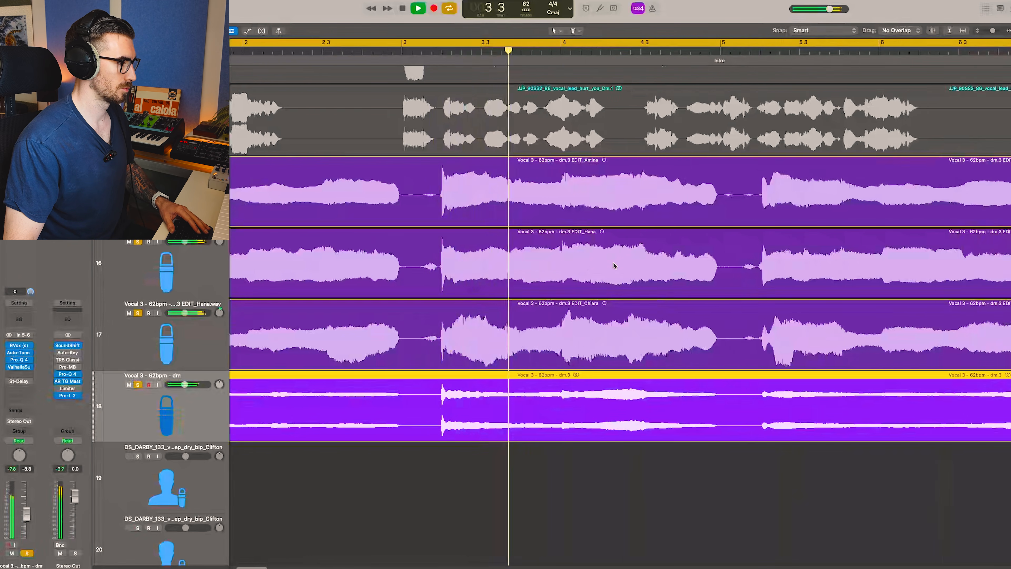
key("space")
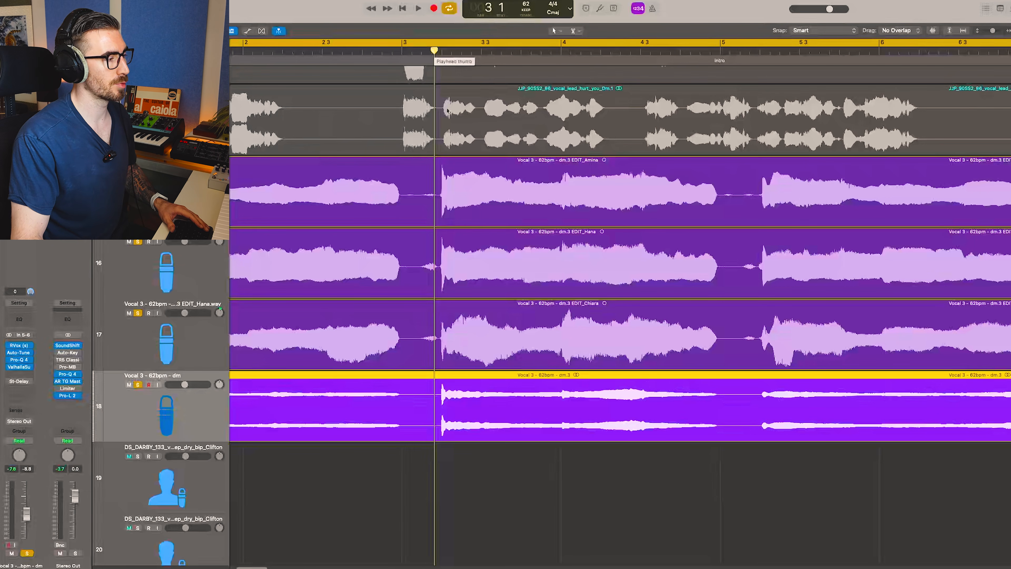
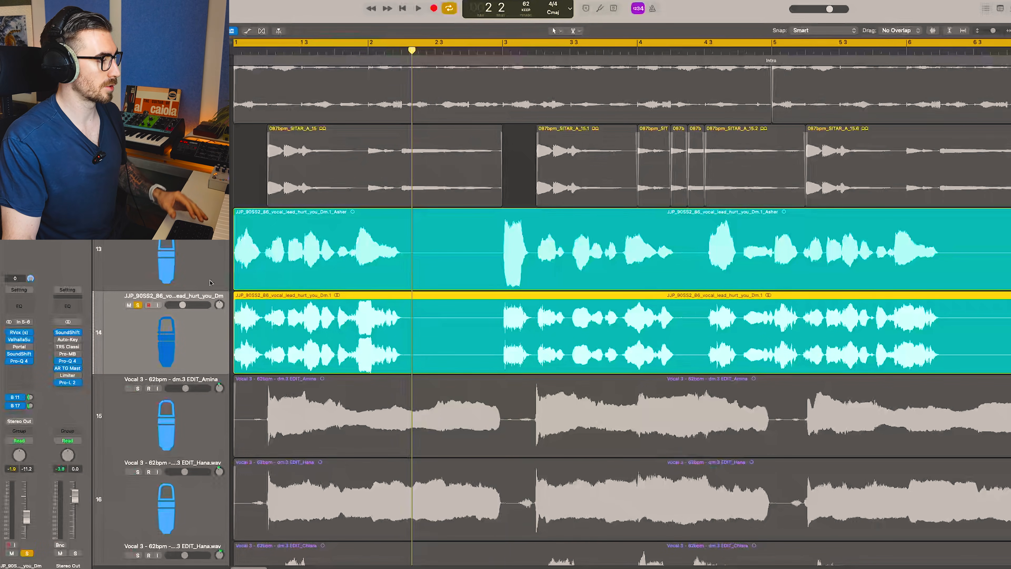
Step: Play both JJP_90SS2 lead vocal layers in solo from bar 1, and unsolo the original to hear the Asher conversion alone
left_click(182, 271, "shift")
scroll(323, 180, "up", 3)
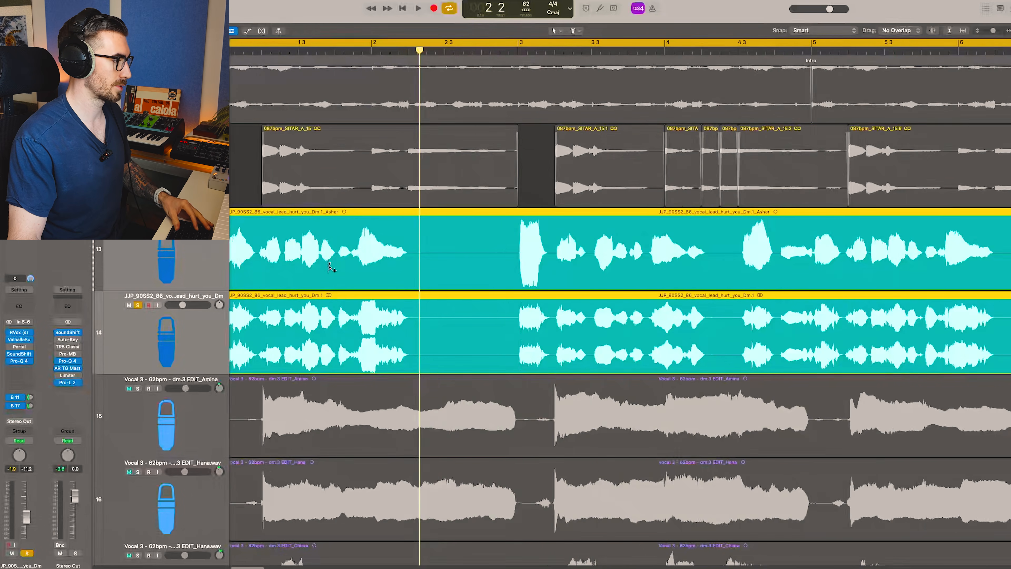
key("space")
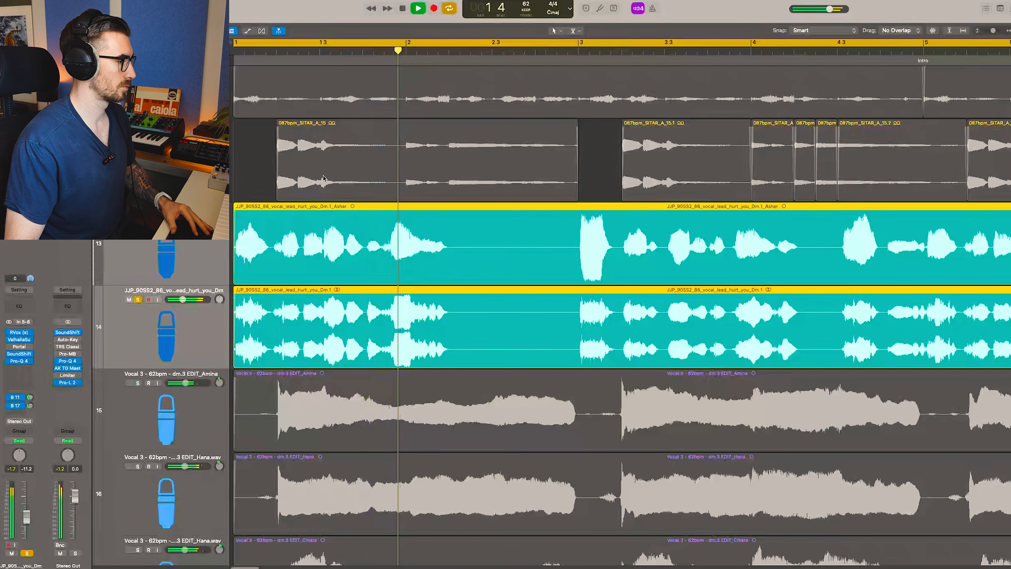
left_click(140, 313)
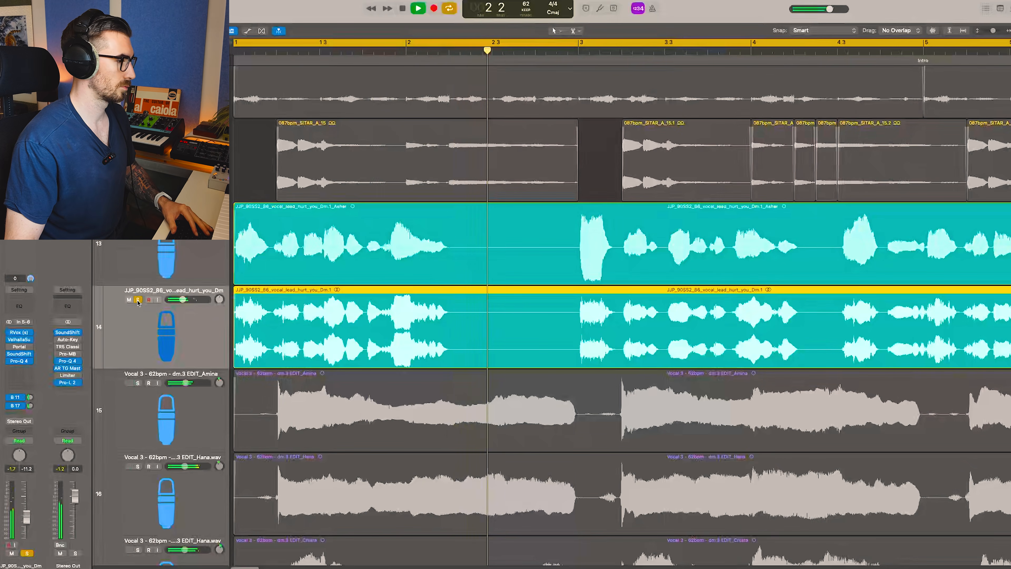
left_click(137, 300)
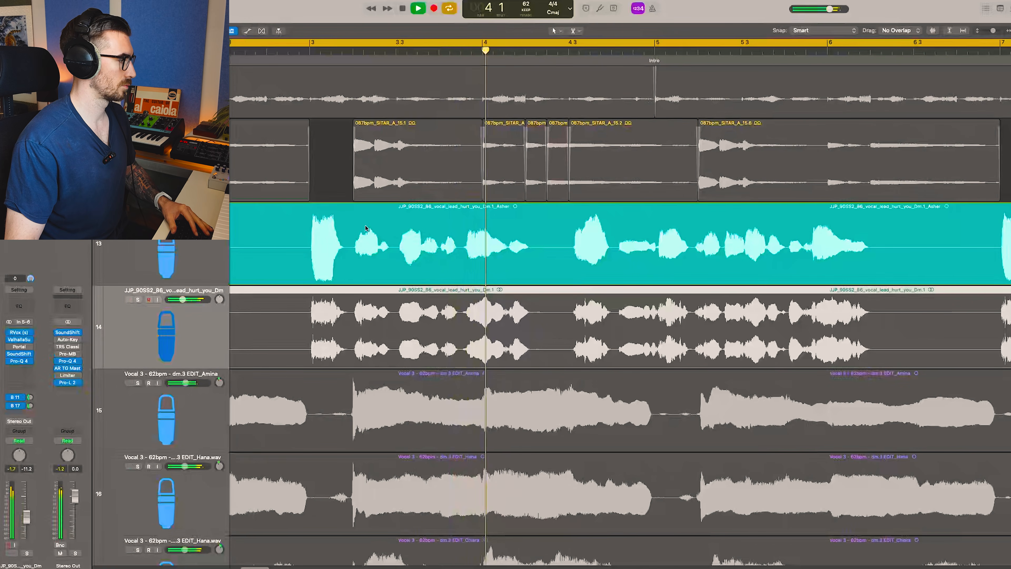
Step: Solo the two lead vocals with the four Vocal 3 layers, play them into bar 8, stop, and clear the solo
key("s")
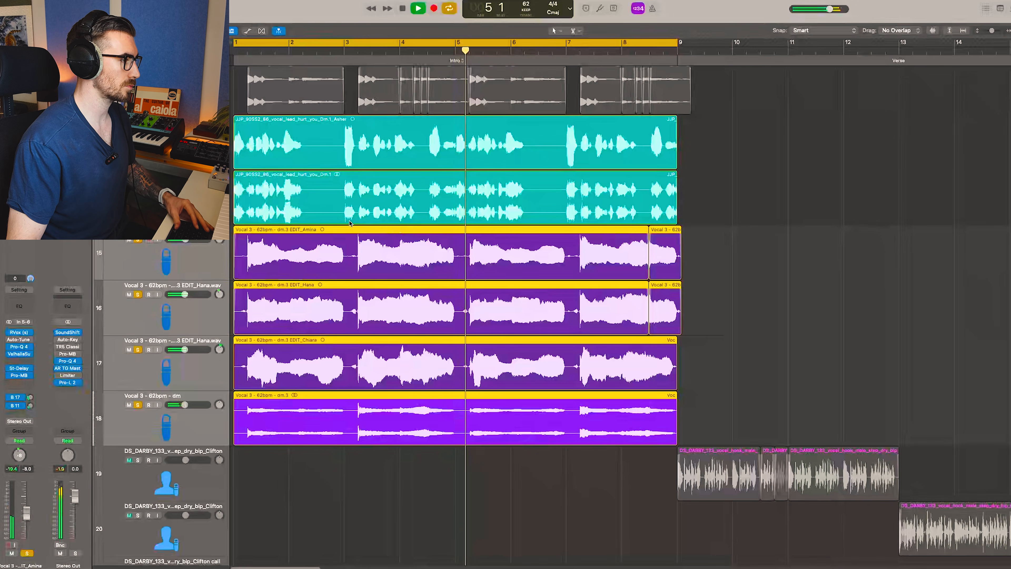
key("super+Down")
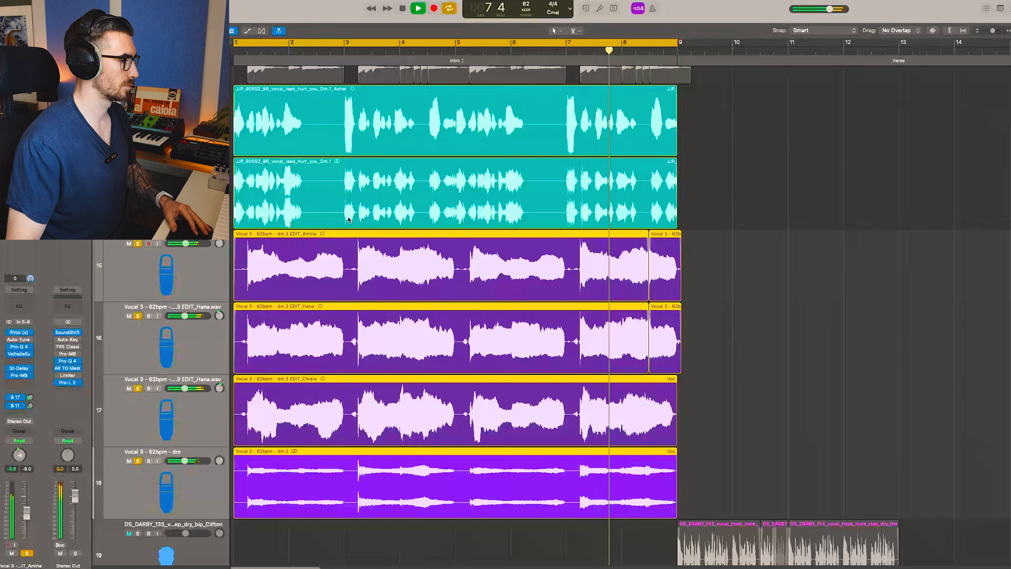
key("space")
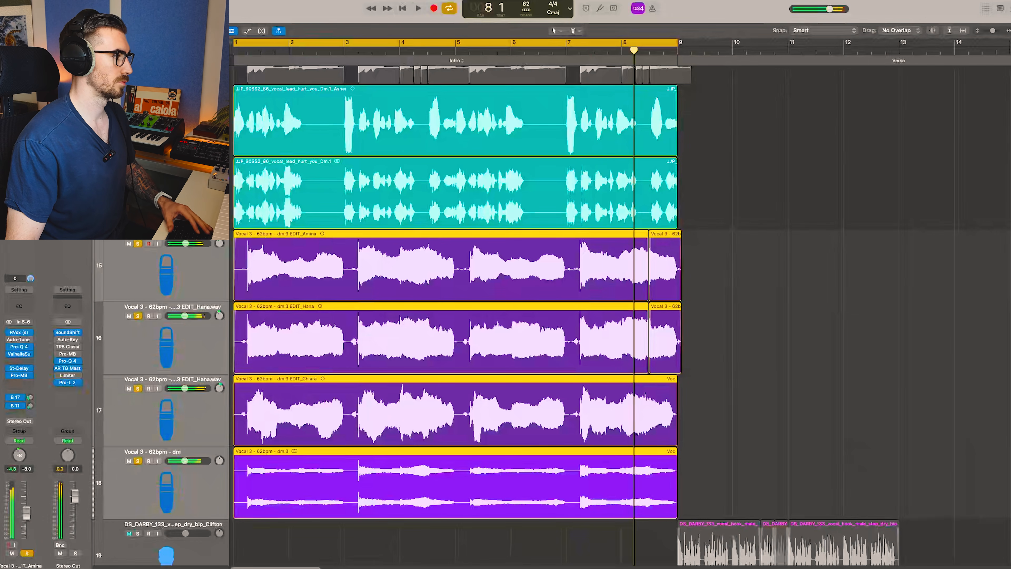
key("super+a")
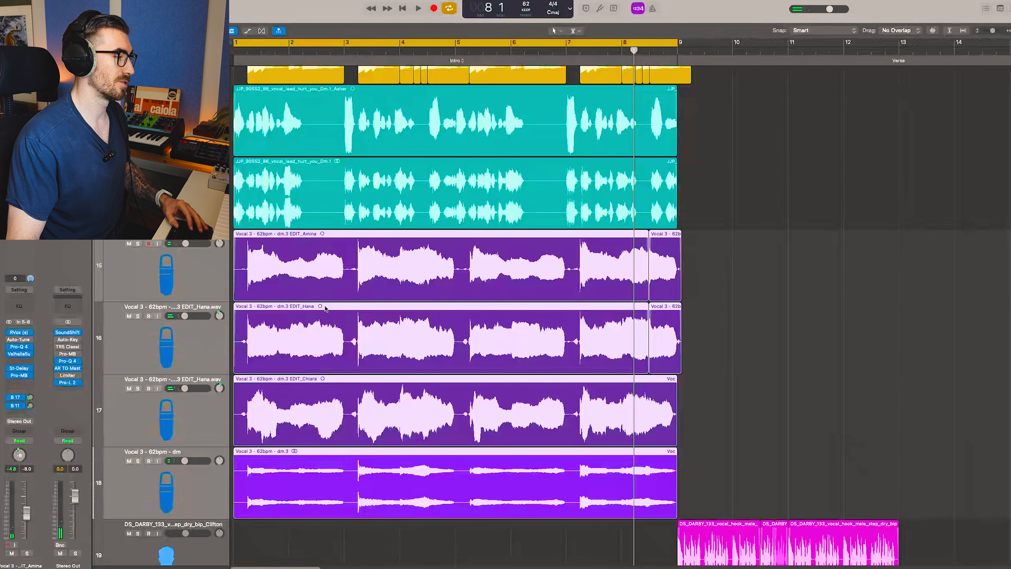
Step: Solo the KSHMR_sok5_118 full loop baile track, play its intro section from bar 5, and stop playback
key("super+Up")
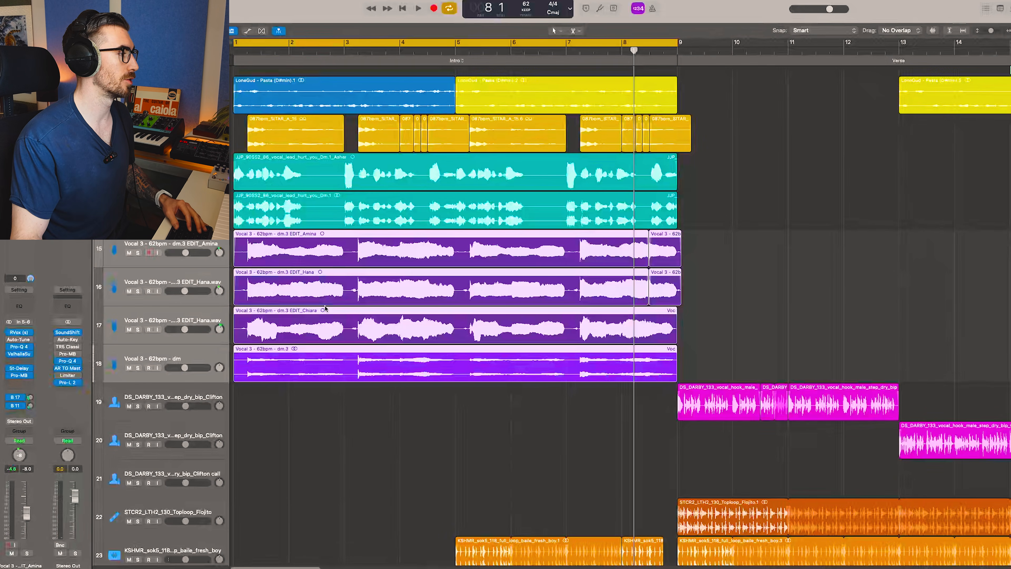
key("super+Up")
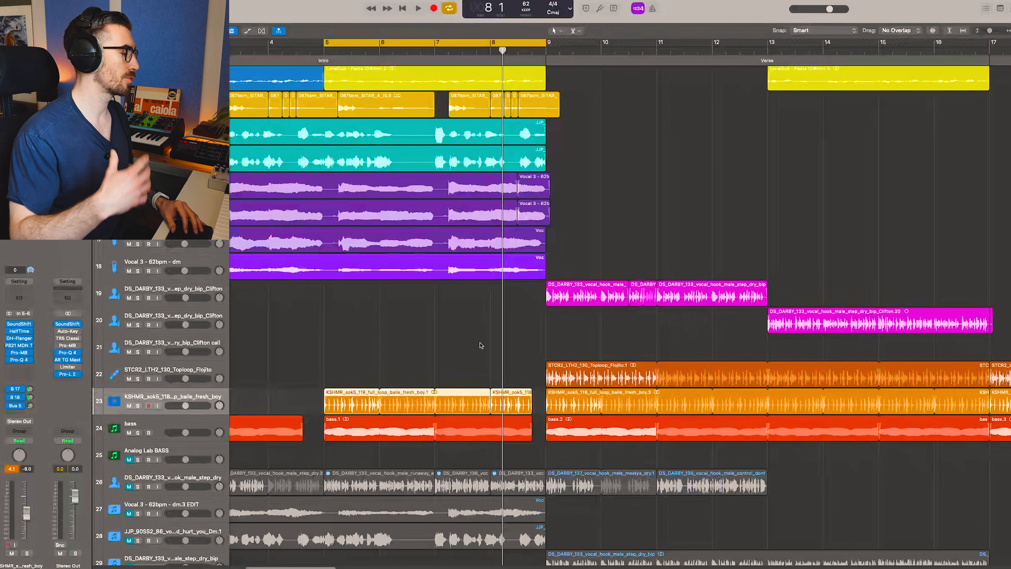
key("s")
key("z")
key("space")
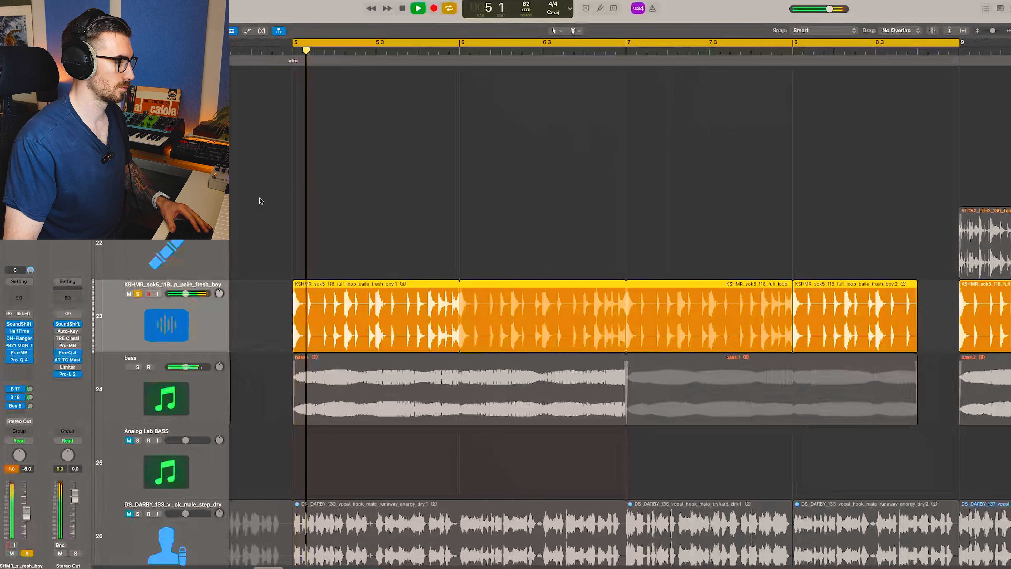
scroll(260, 200, "down", 1)
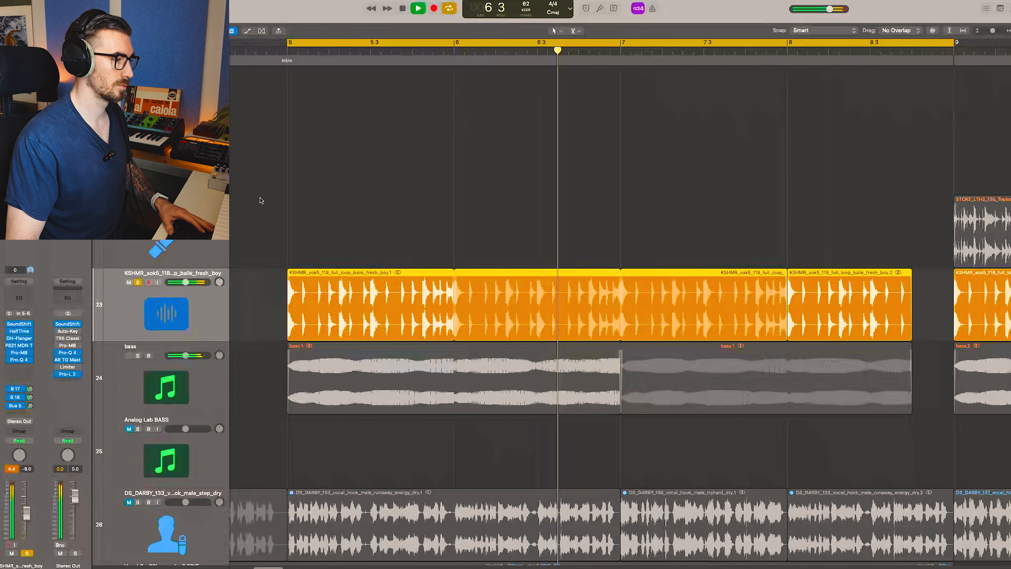
key("space")
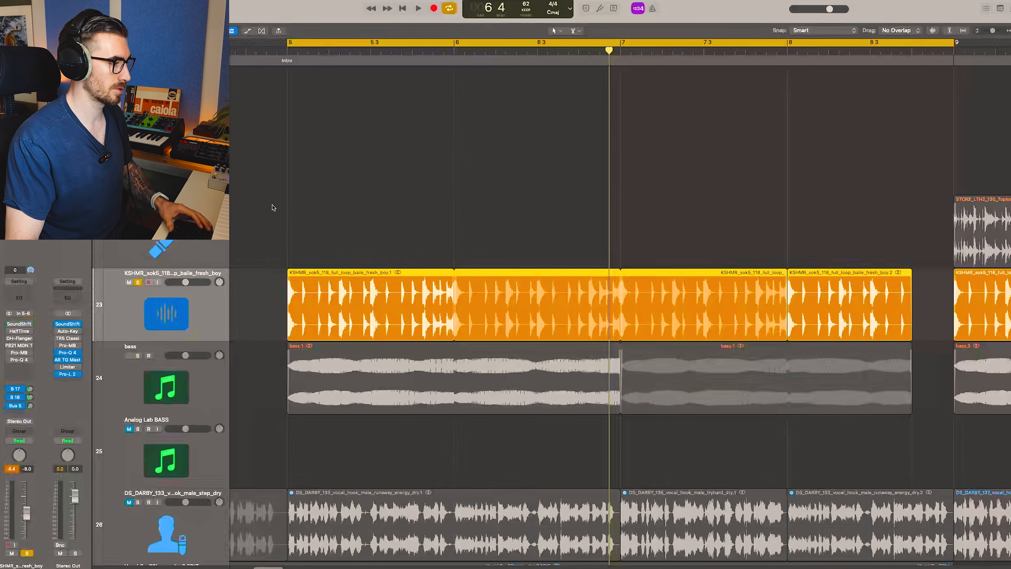
Step: Play the baile loop with its inserts bypassed, stop, and re-enable SoundShifter Pitch, inspecting its settings and closing its window
key("space")
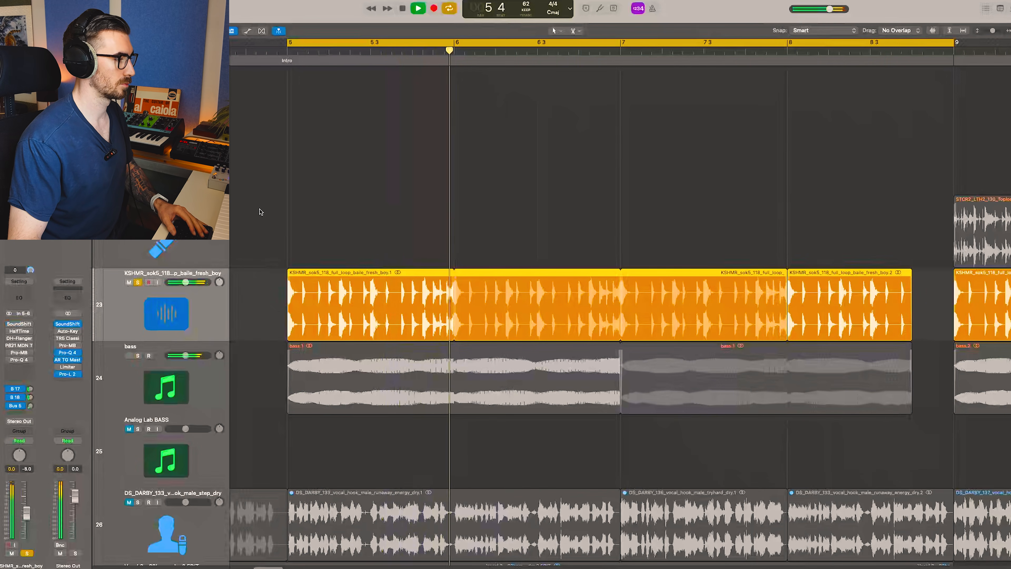
key("space")
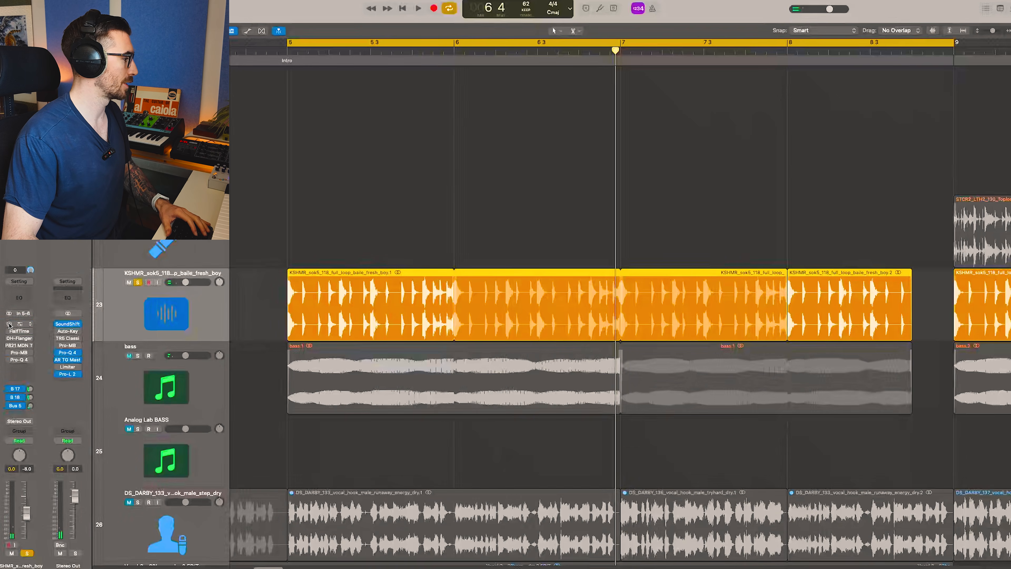
left_click(22, 324)
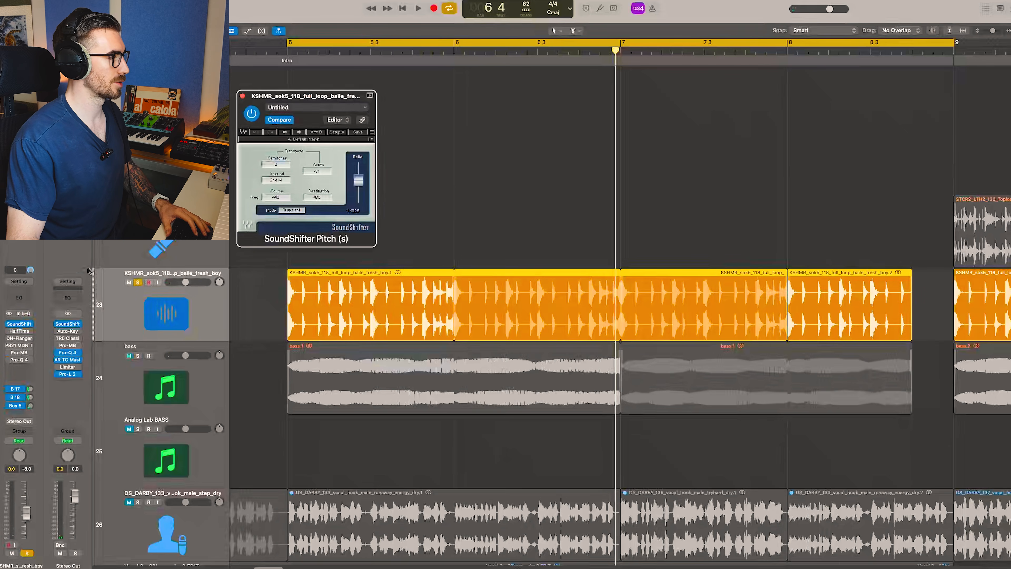
left_click(243, 96)
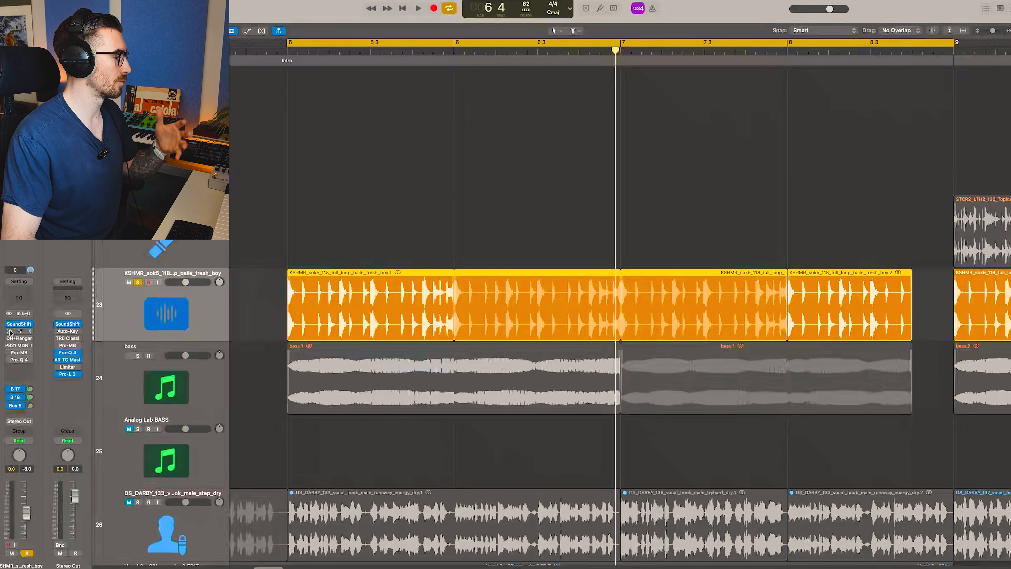
Step: Re-enable HalfTime on the baile loop, inspect its settings, and play the loop briefly to hear the effect
left_click(18, 331)
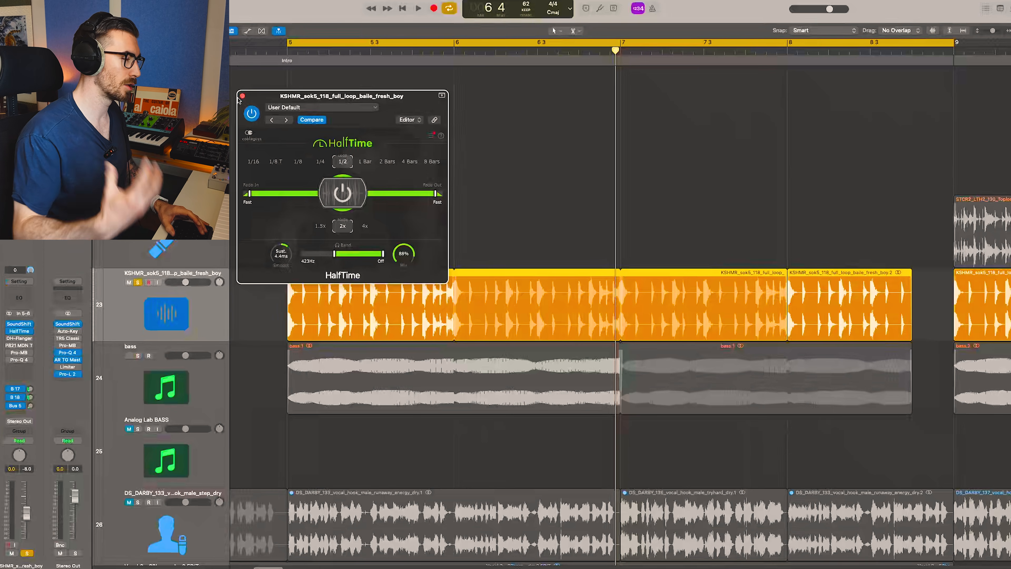
key("space")
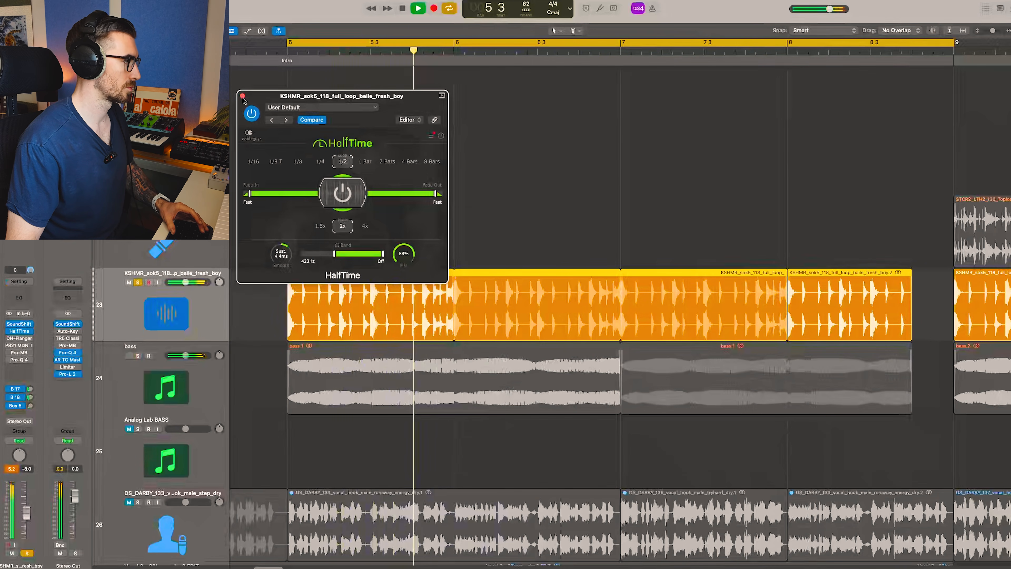
key("space")
Step: Re-enable DH-Flanger and P821 MDN Tape on the baile loop, inspecting each plug-in and closing its window
left_click(20, 338)
left_click_drag(377, 102, 607, 132)
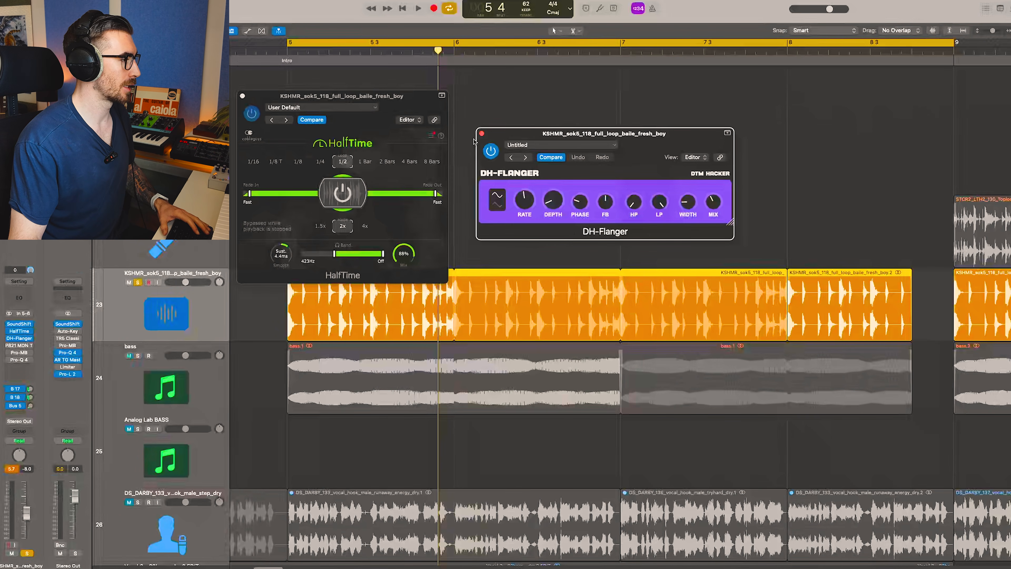
left_click(482, 133)
left_click(19, 345)
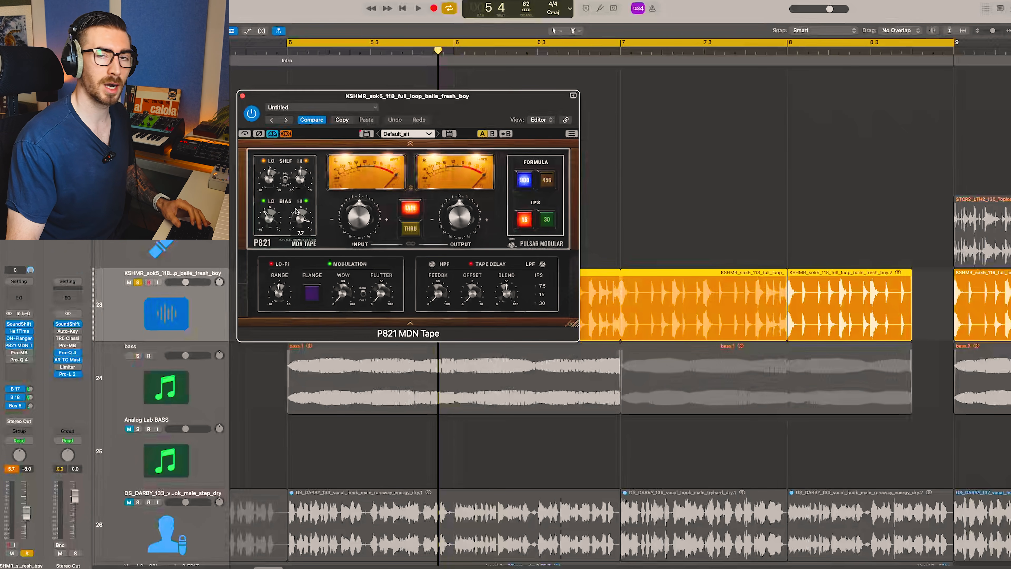
left_click(243, 97)
Step: Re-enable Pro-MB and Pro-Q 4 on the baile loop, inspect their bands, close both windows, and unsolo the track
left_click(18, 353)
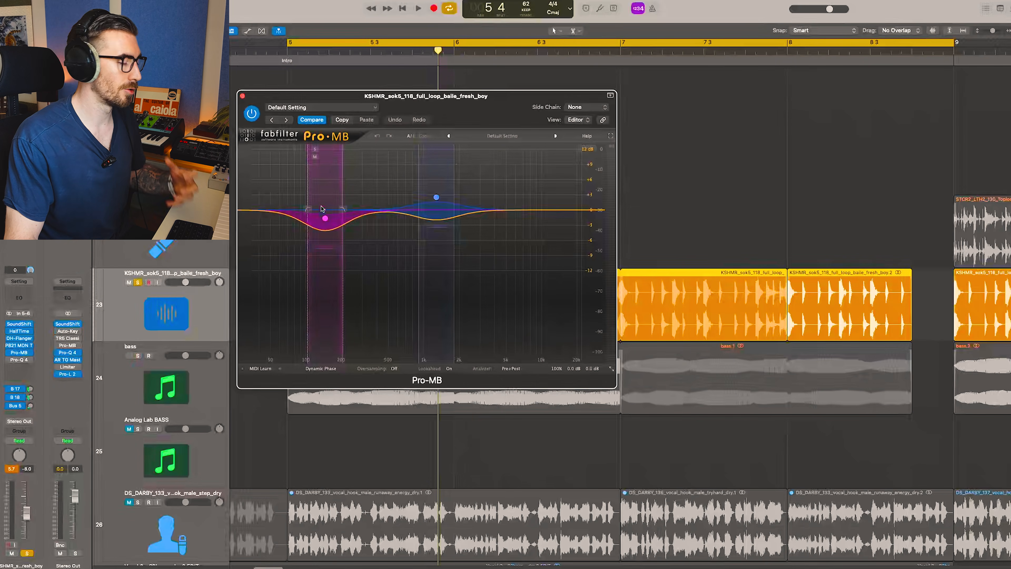
left_click(243, 96)
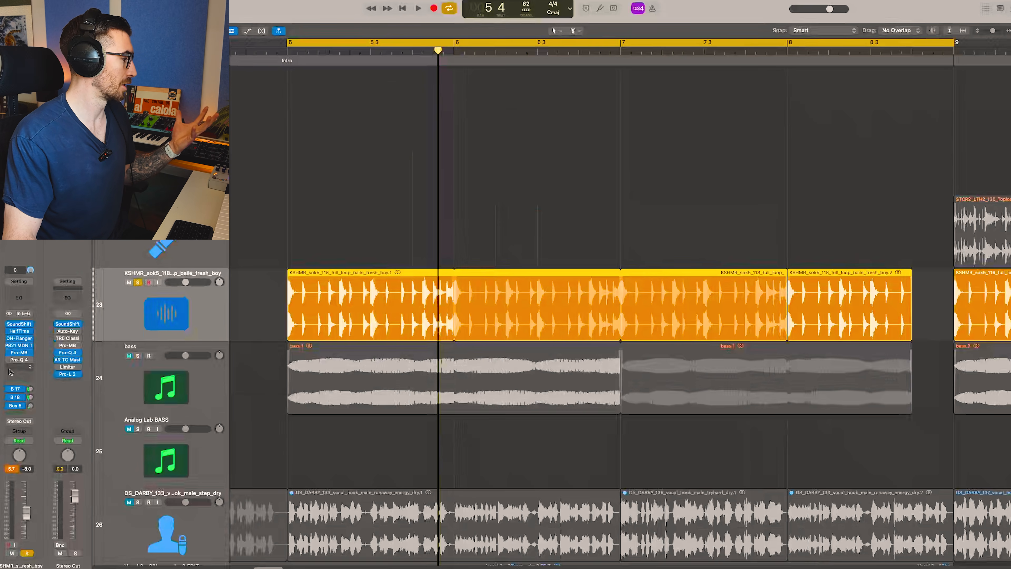
left_click(20, 360)
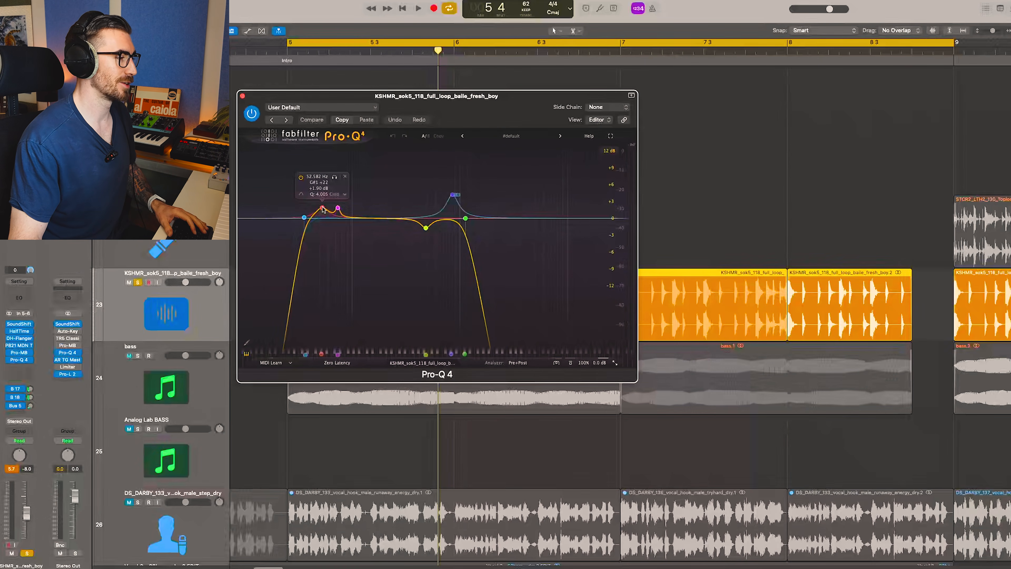
right_click(455, 196)
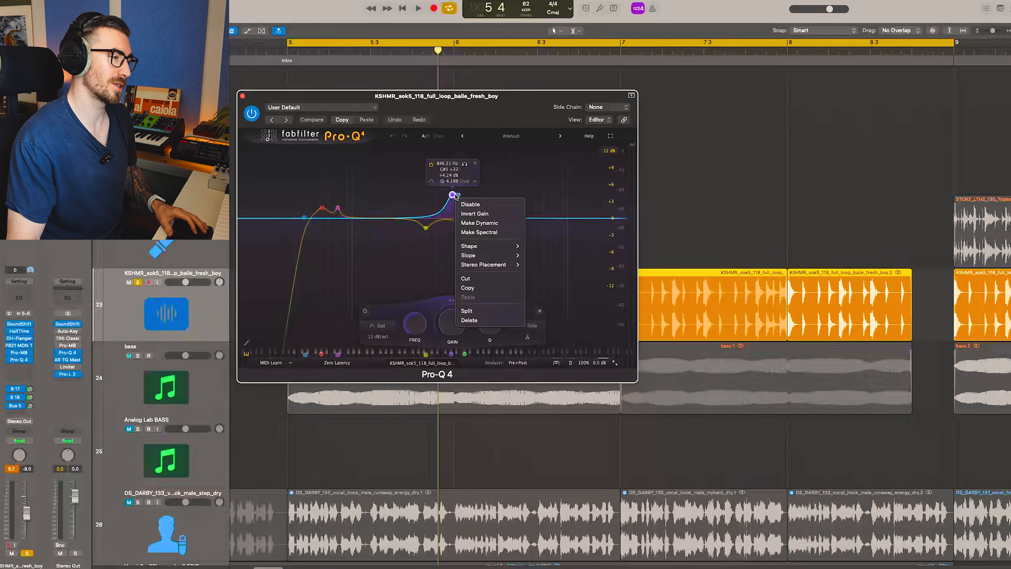
left_click(424, 202)
left_click(242, 97)
key("s")
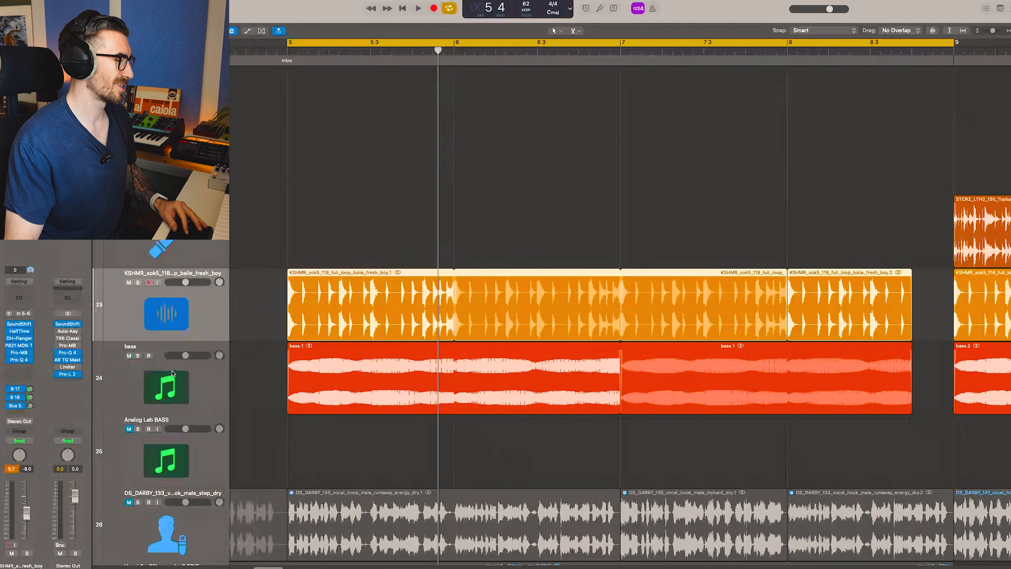
Step: Solo the bass track and play its intro section
left_click(172, 374)
key("s")
key("space")
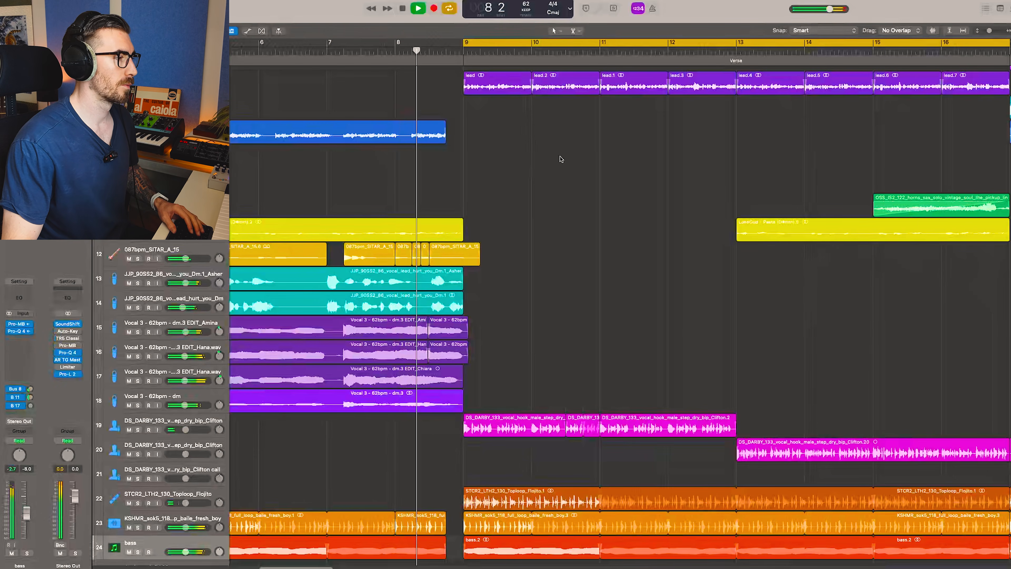
Step: Listen to the full mix from the end of the intro through the verse, following the playhead along the arrangement
scroll(574, 155, "right", 3)
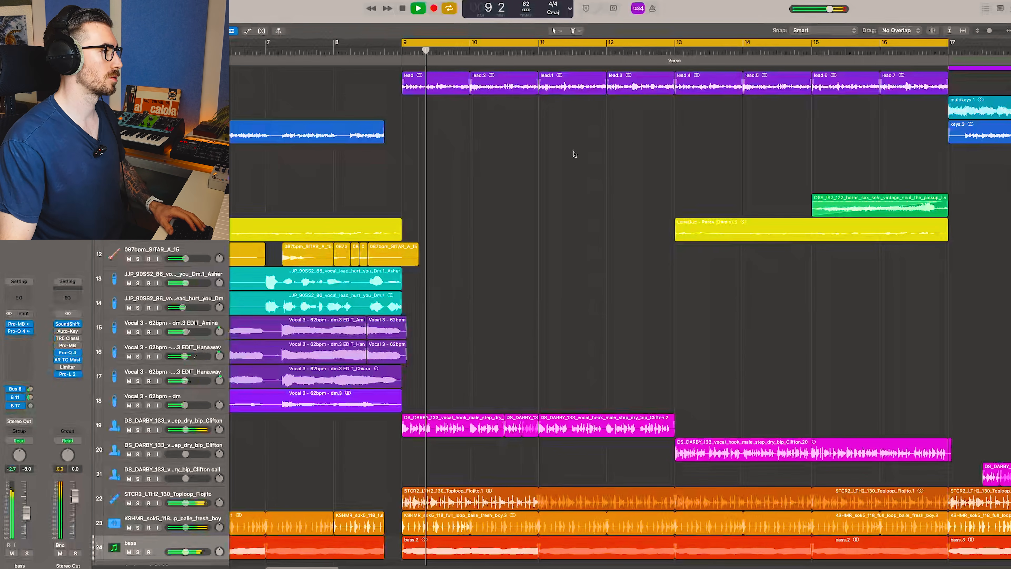
scroll(575, 154, "right", 2)
scroll(575, 154, "right", 3)
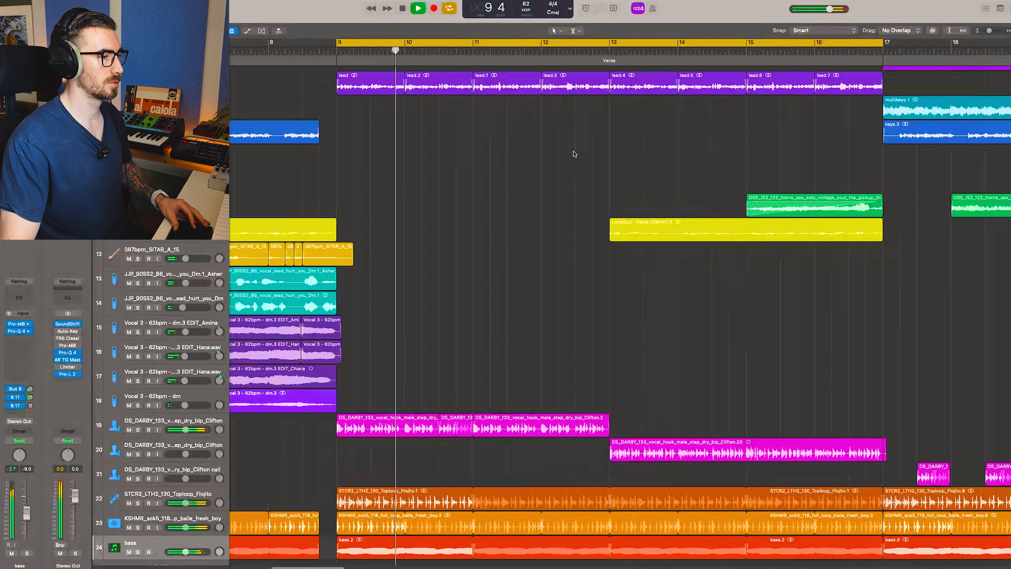
scroll(575, 156, "up", 2)
scroll(575, 155, "up", 1)
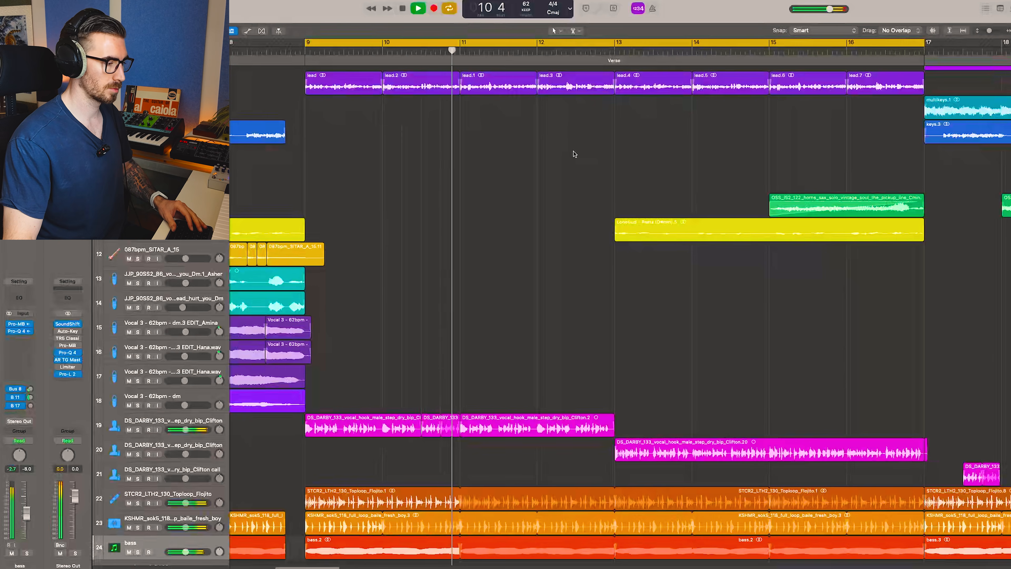
scroll(575, 154, "right", 1)
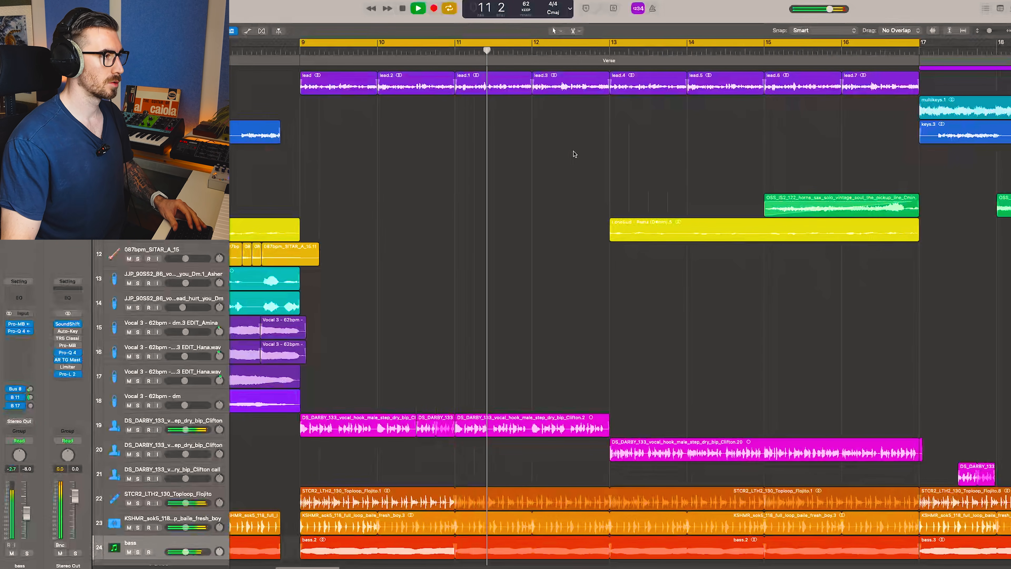
scroll(575, 154, "right", 1)
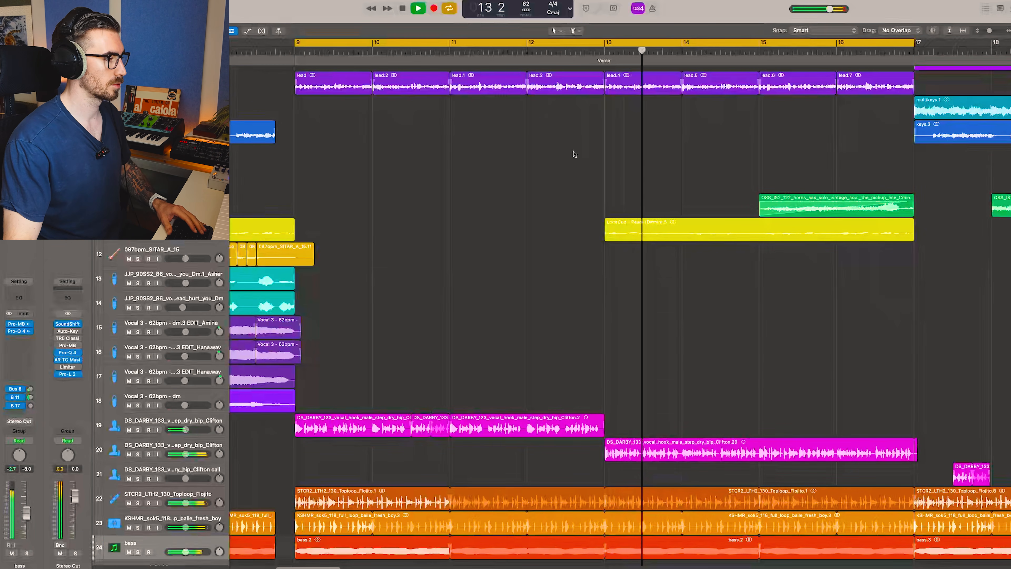
scroll(583, 164, "right", 1)
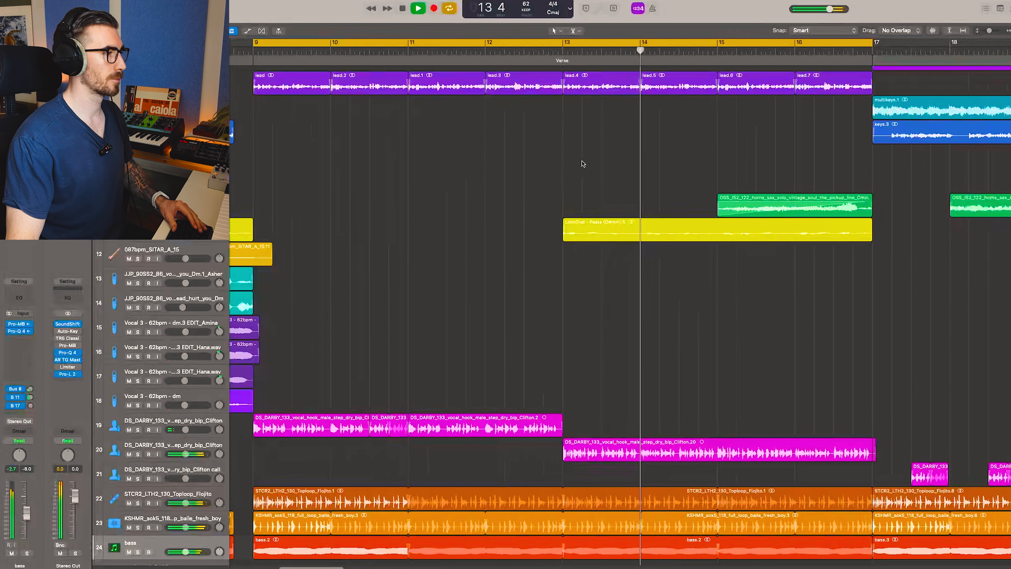
Step: Solo the STCR2 Toploop Flojito track and play its verse loop from bar 9 with its plug-ins bypassed
left_click(584, 165, "ctrl+alt")
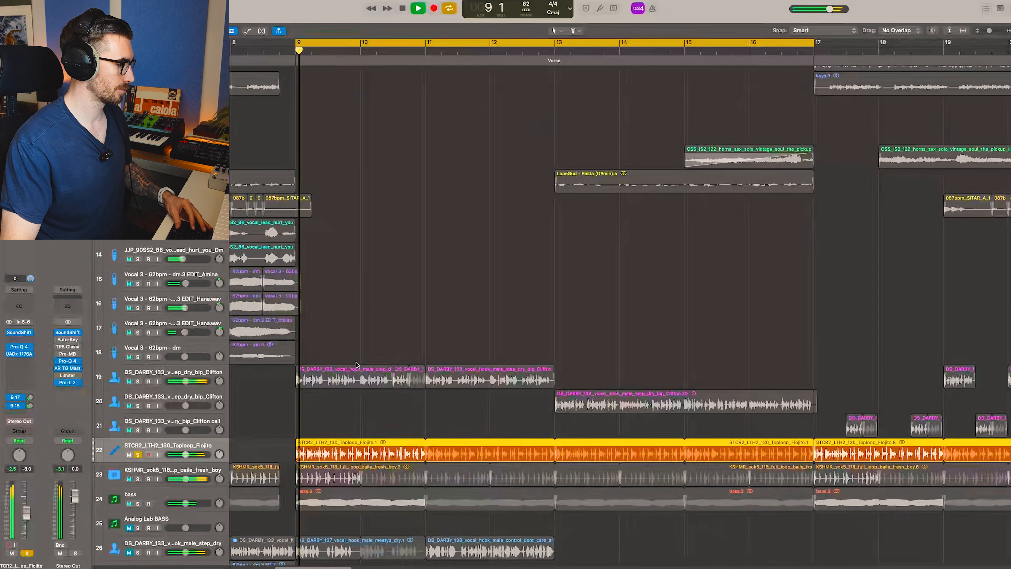
scroll(363, 367, "up", 5)
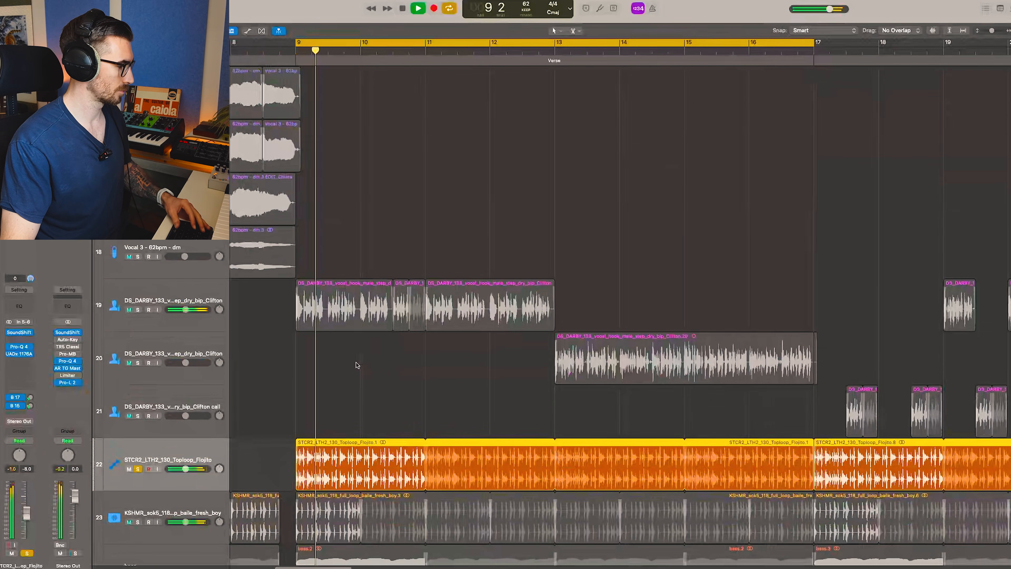
scroll(319, 330, "up", 6)
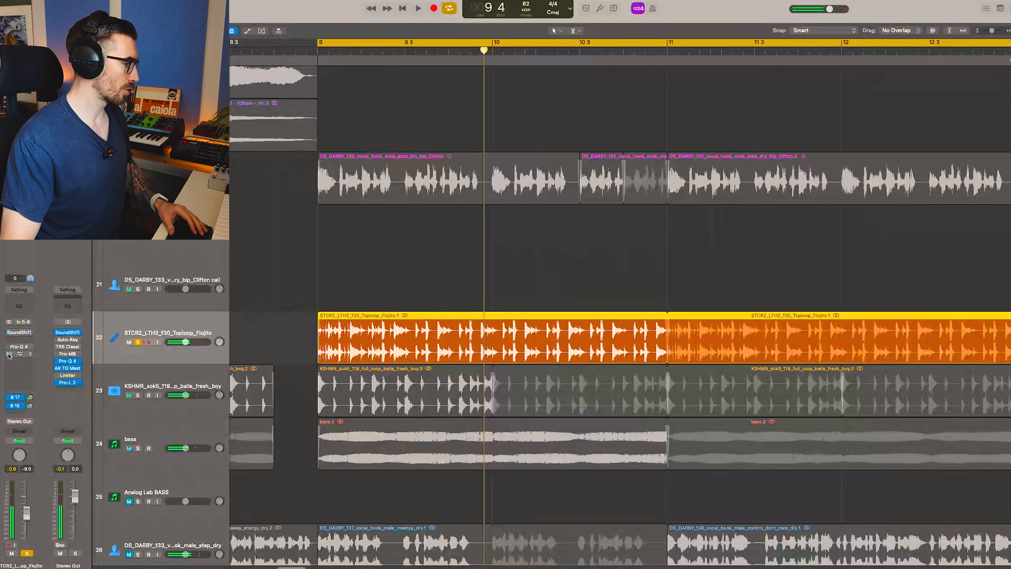
scroll(266, 252, "right", 1)
key("space")
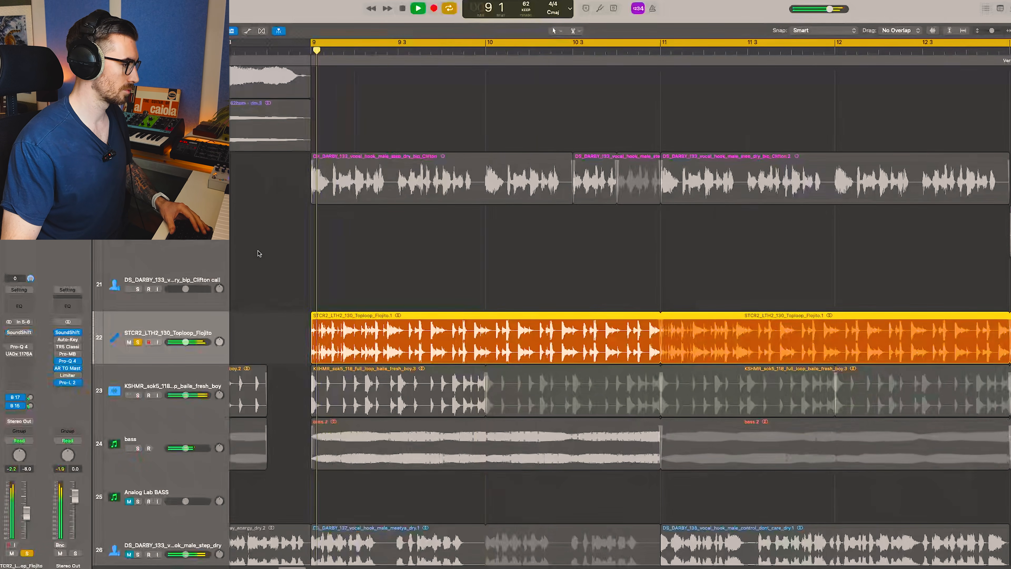
scroll(264, 257, "up", 3)
key("cmd+f")
scroll(263, 263, "down", 3)
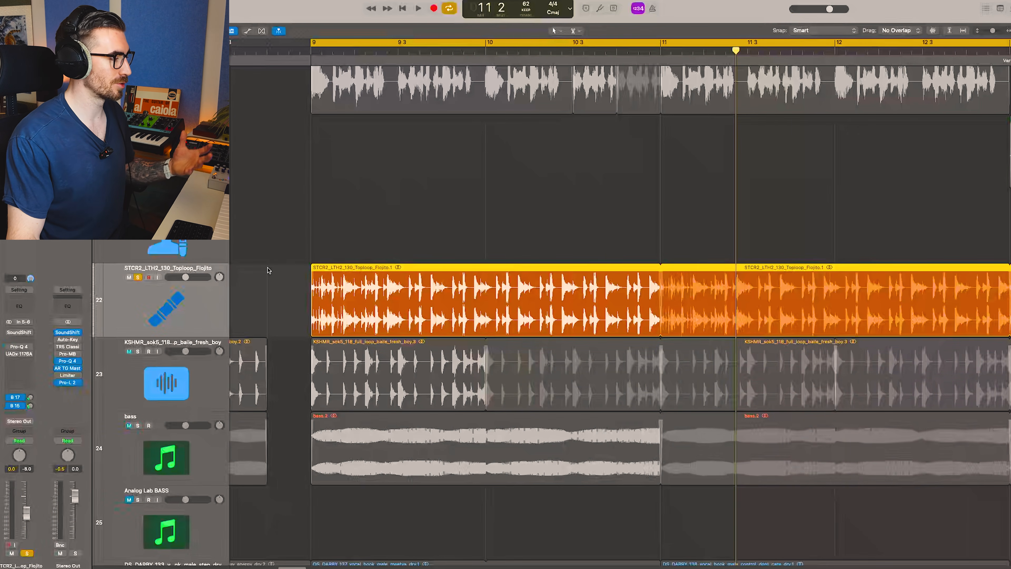
scroll(269, 268, "right", 2)
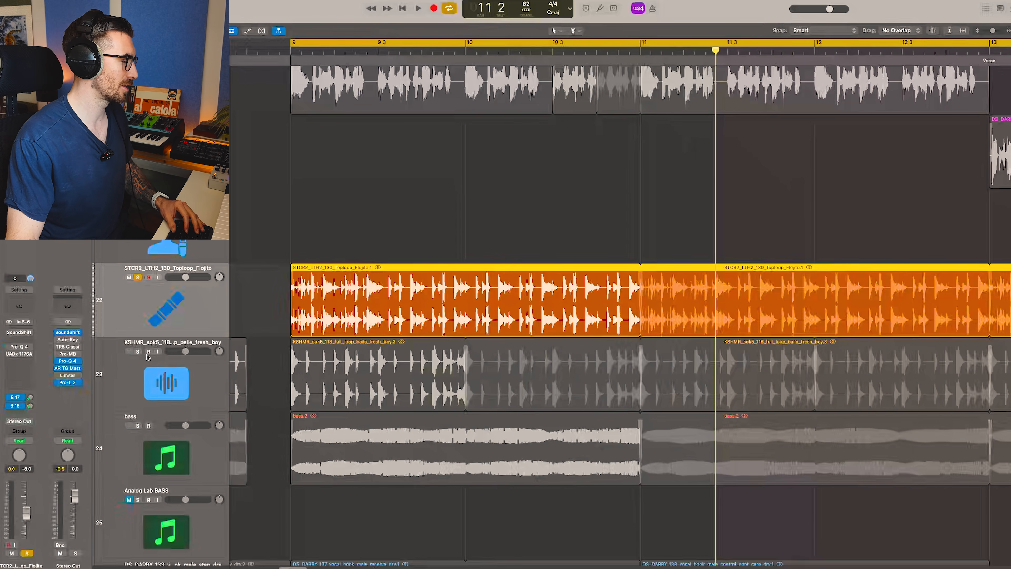
Step: Solo the KSHMR baile loop as well and play both drum loops together from bar 9
left_click(138, 351)
key("space")
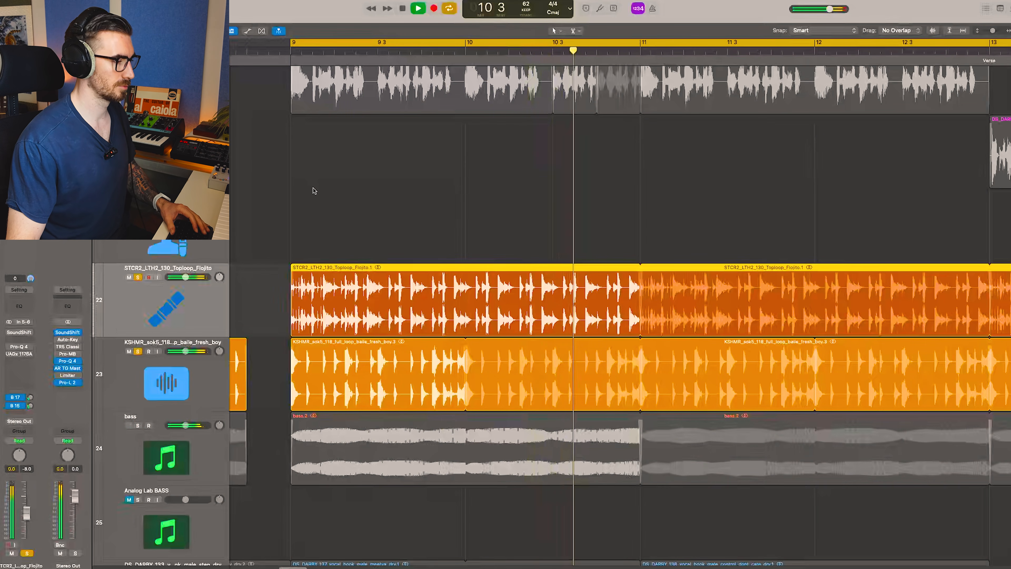
key("space")
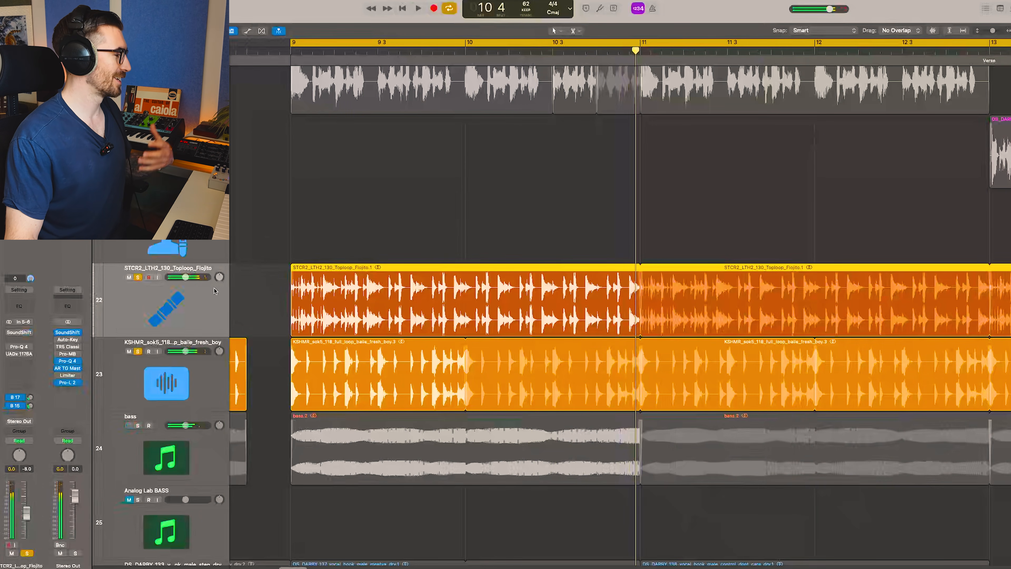
Step: Re-enable SoundShift and Pro-Q 4 on the Toploop Flojito track, inspecting each plug-in and closing its window
left_click(20, 332)
left_click(243, 96)
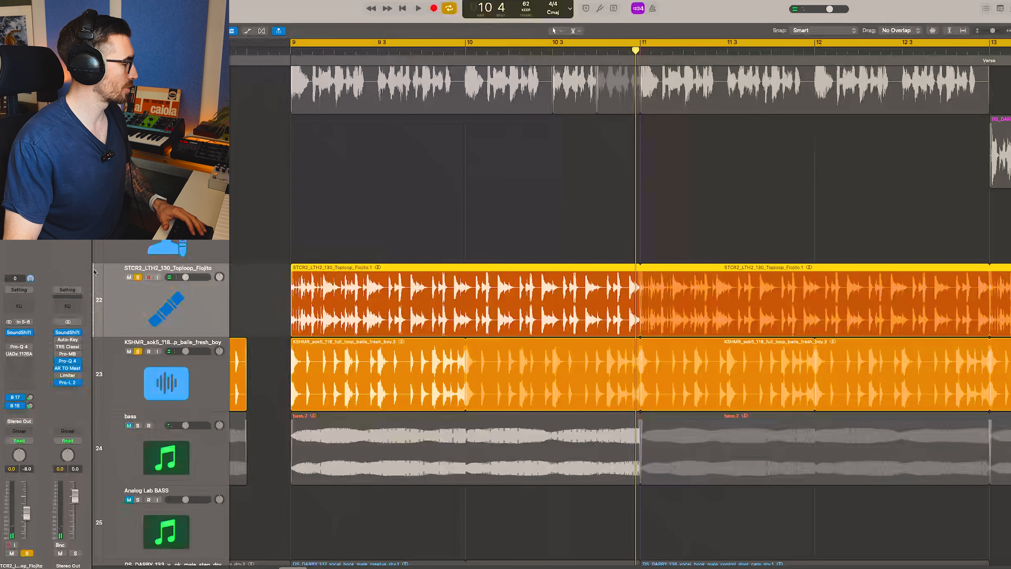
left_click(13, 347)
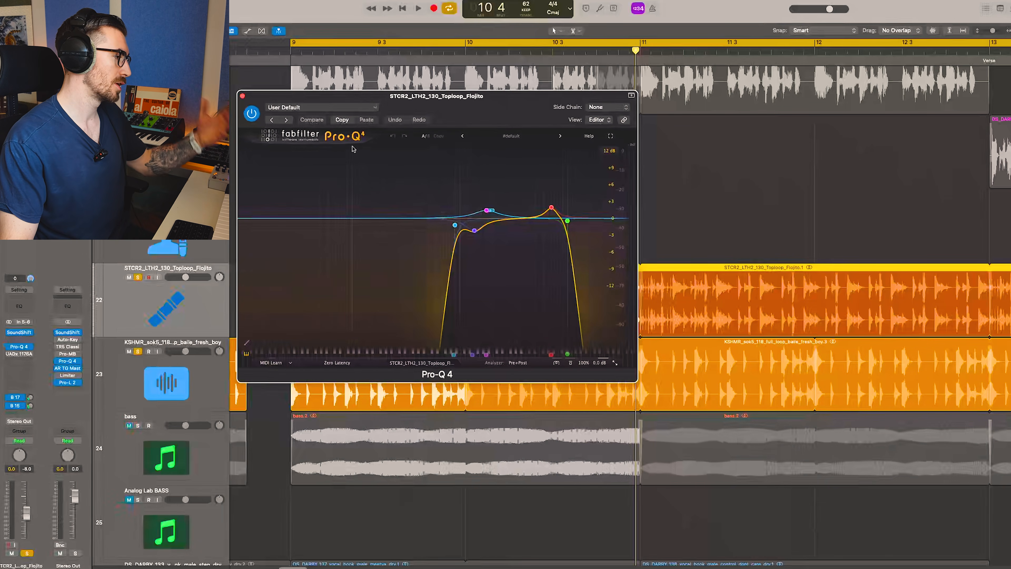
left_click(243, 96)
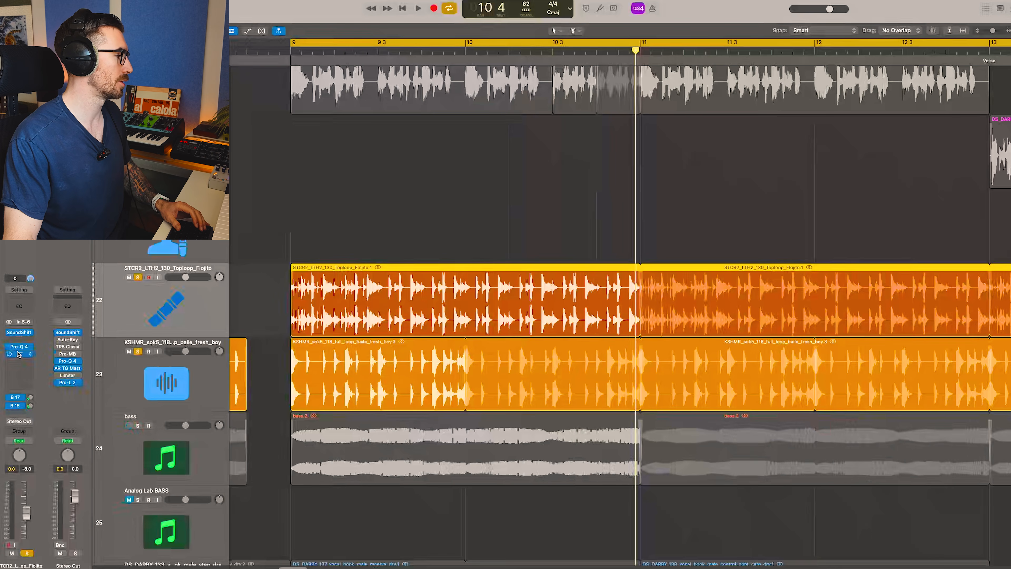
Step: Re-enable the UADx 1176AE Compressor on the Toploop Flojito track, inspect its settings, and close the window
left_click(18, 354)
left_click(302, 170)
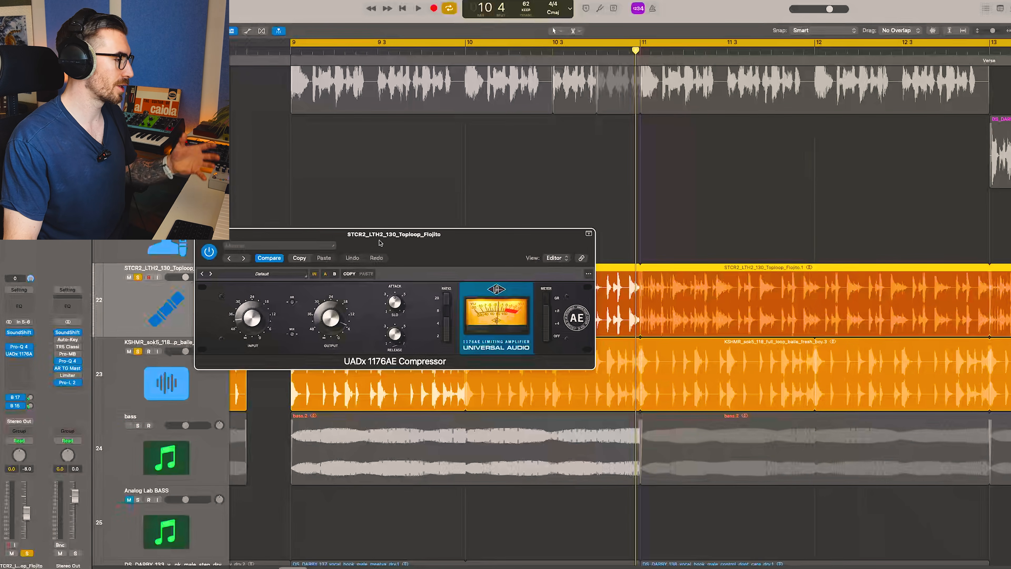
left_click_drag(380, 242, 466, 170)
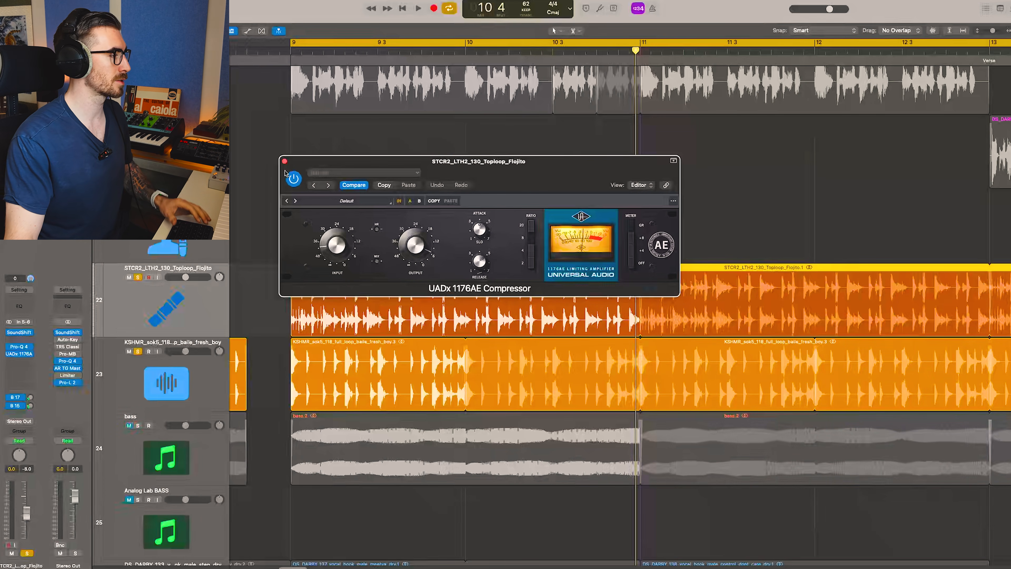
left_click(285, 161)
Step: Play both drum loops from bar 9 with the top loop's processing active, and clear the solos
key("space")
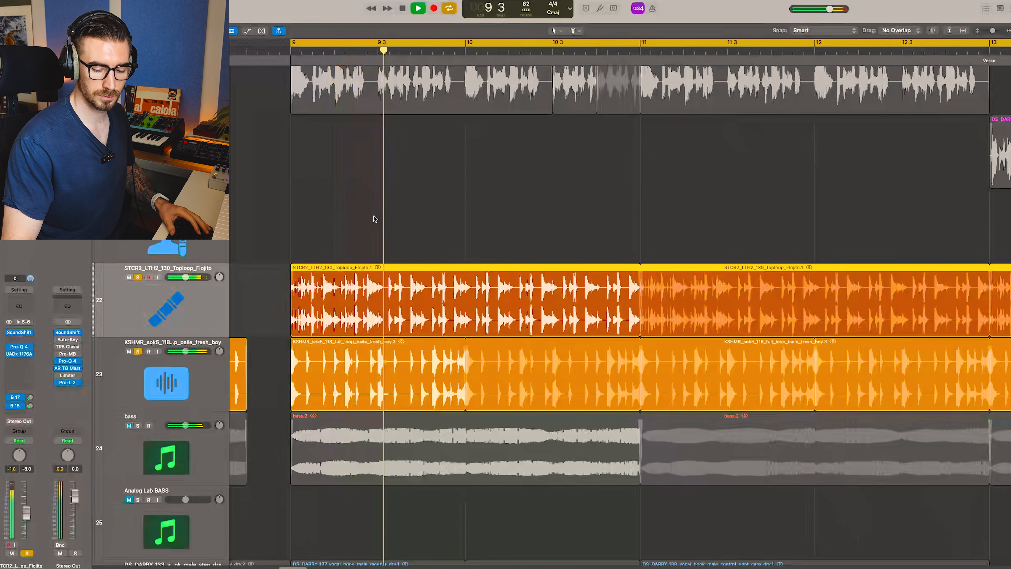
key("ctrl+m")
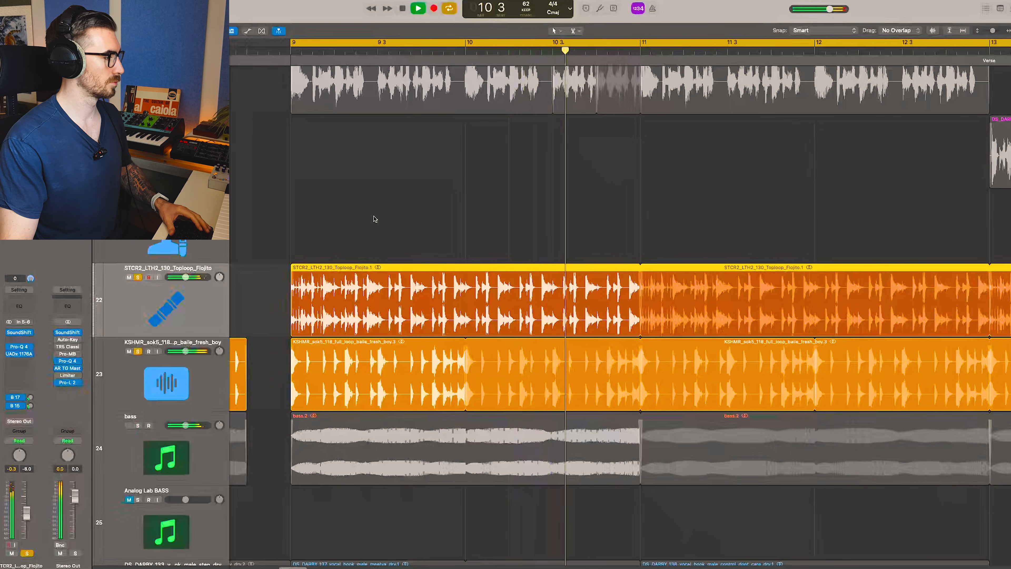
key("space")
key("ctrl+s")
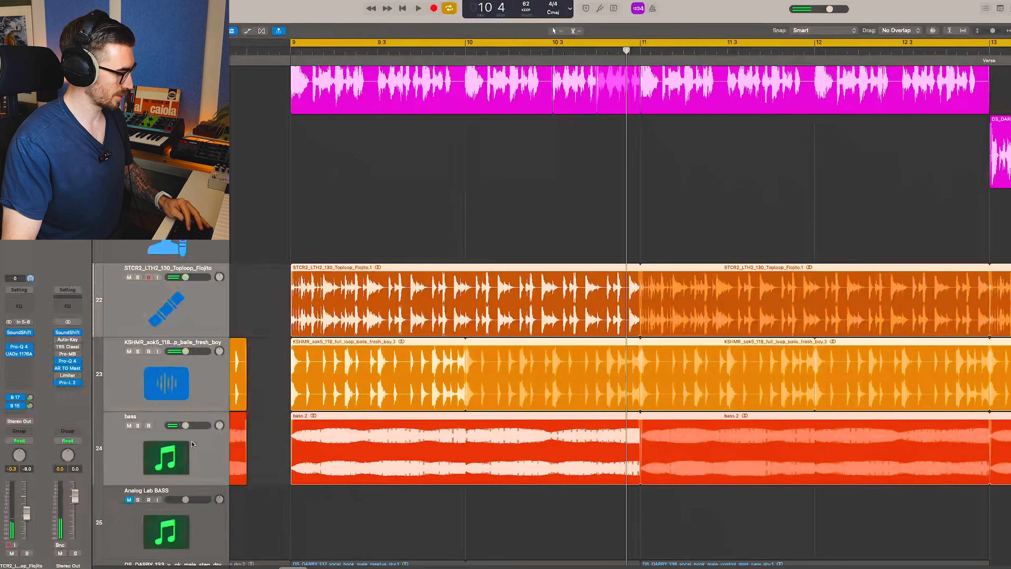
Step: Inspect the Analog Lab Runs lead track's Analog Lab instrument, its MIDI notes and the Portal plug-in, closing both plug-in windows
key("ctrl+s")
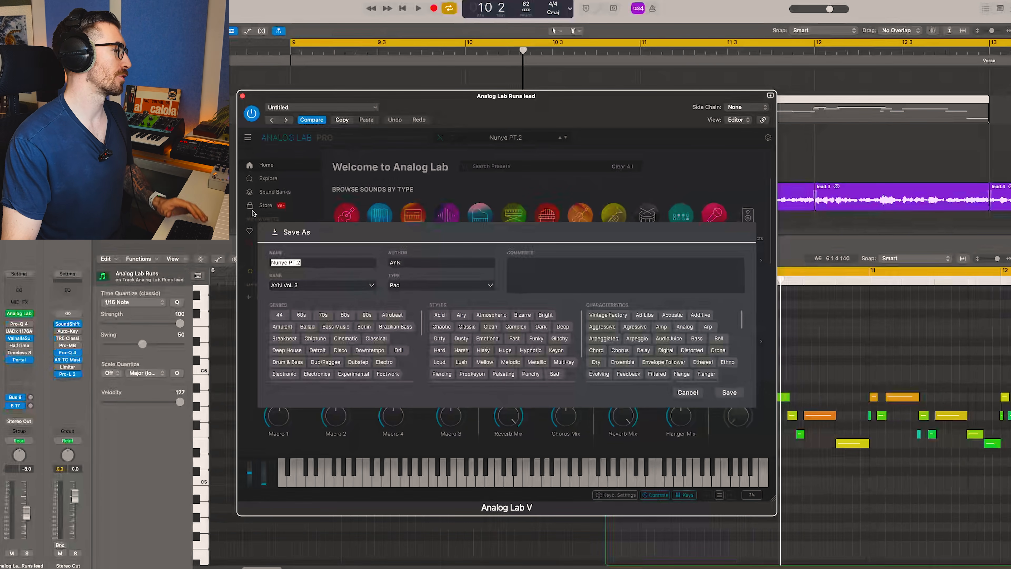
left_click(242, 96)
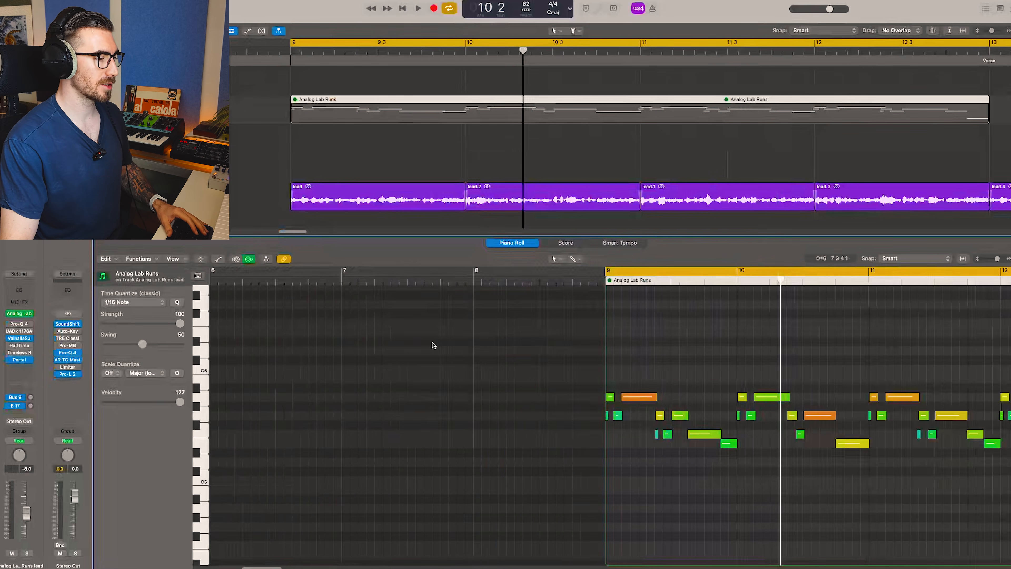
scroll(433, 345, "right", 3)
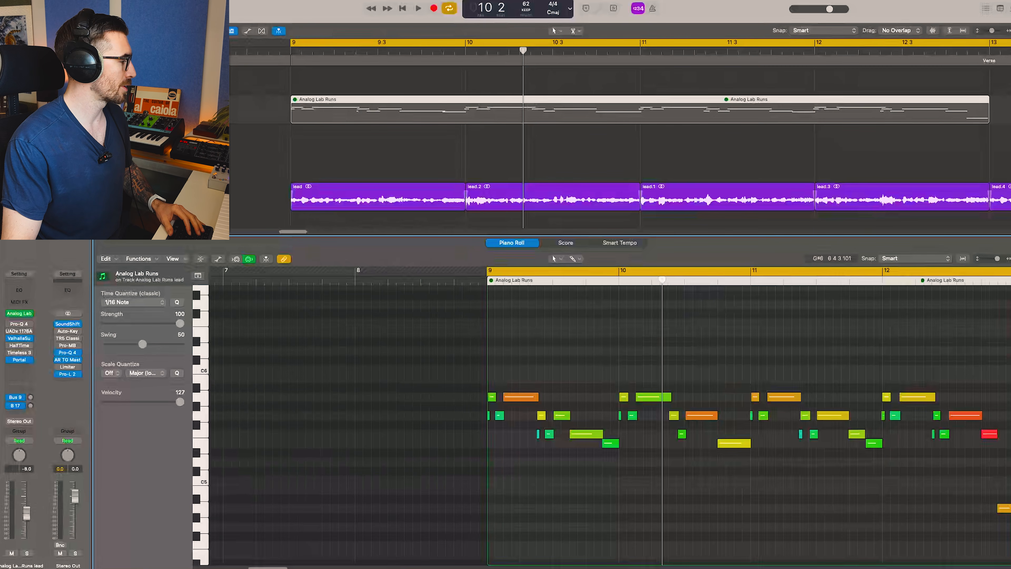
left_click(19, 359)
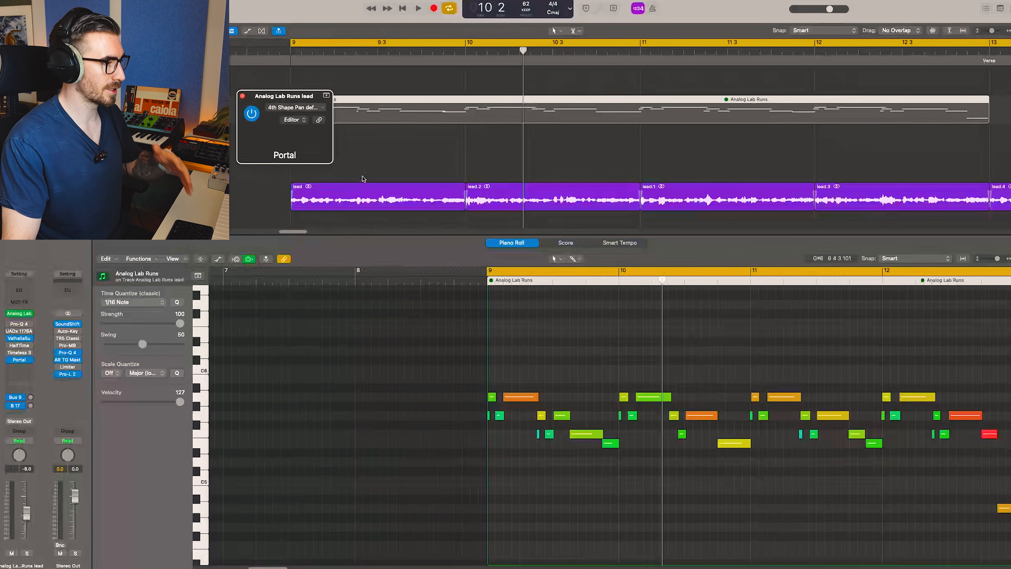
left_click(242, 96)
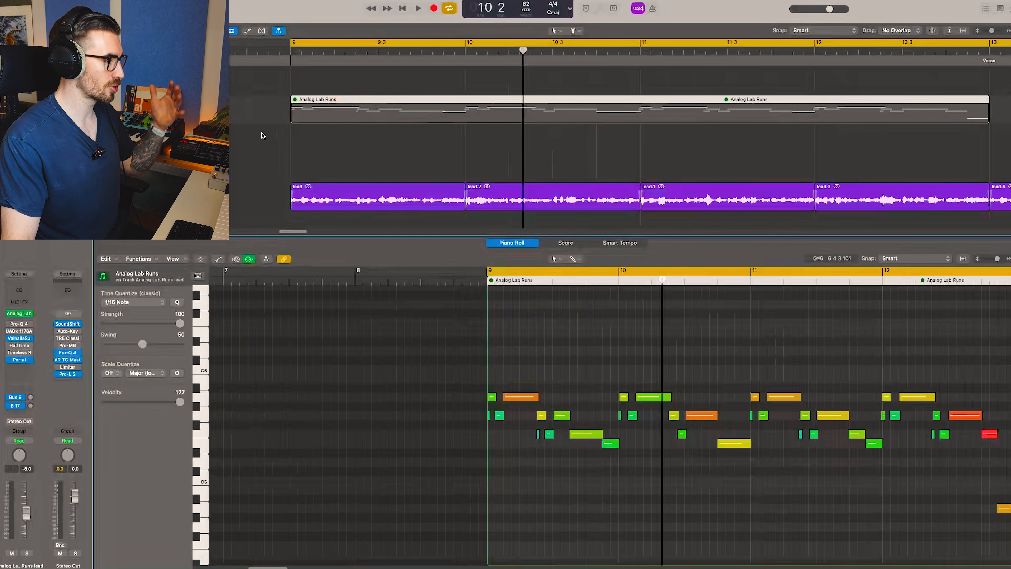
Step: Solo the purple lead audio track and play it from bar 9
scroll(400, 317, "right", 5)
key("space")
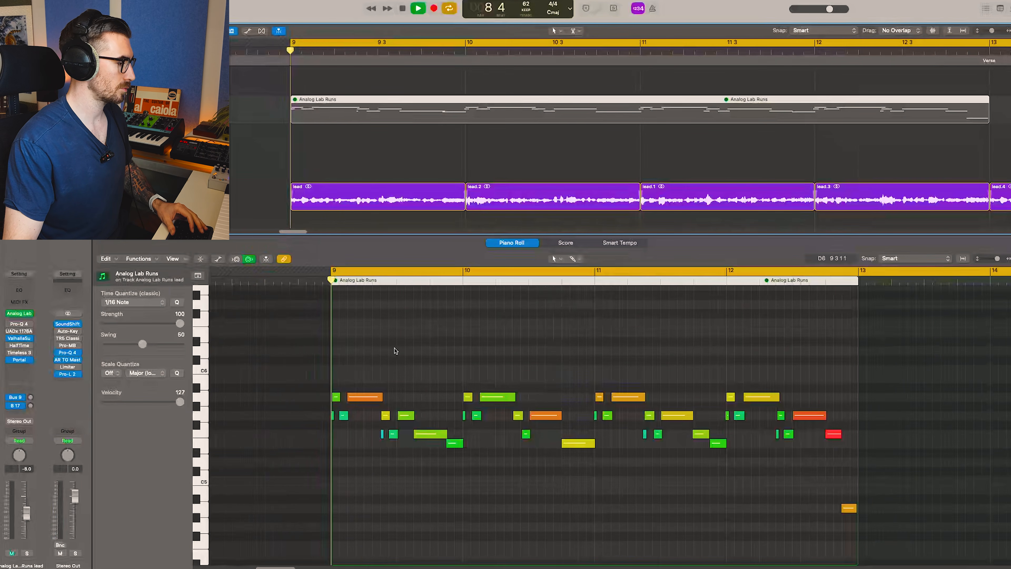
scroll(393, 172, "up", 5)
scroll(393, 172, "up", 10)
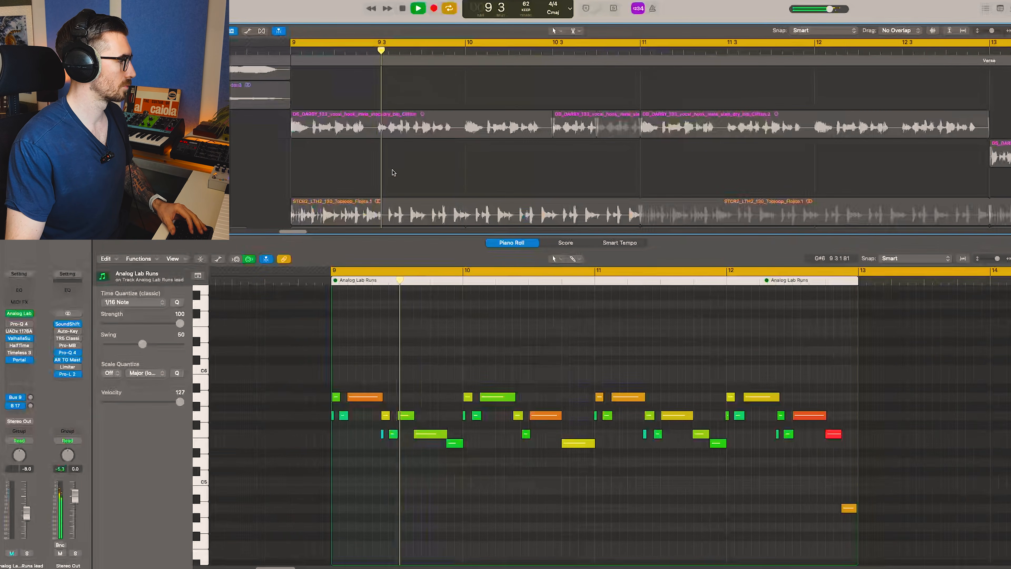
scroll(620, 135, "up", 10)
key("space")
key("space")
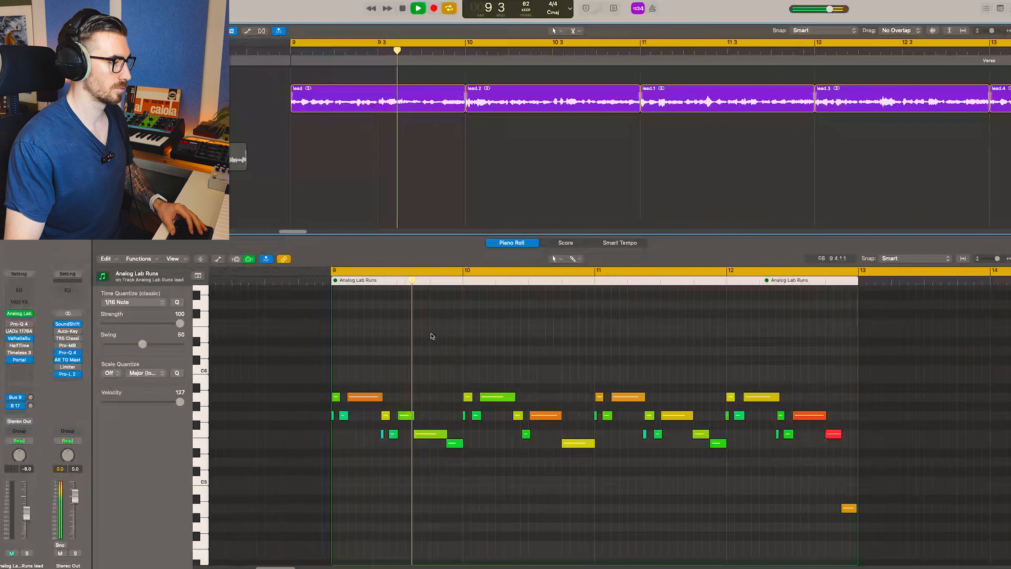
Step: Follow the Analog Lab Runs notes in the Piano Roll while the lead plays through to bar 13, and stop playback
scroll(436, 353, "right", 3)
key("cmd+Right")
scroll(421, 380, "up", 4)
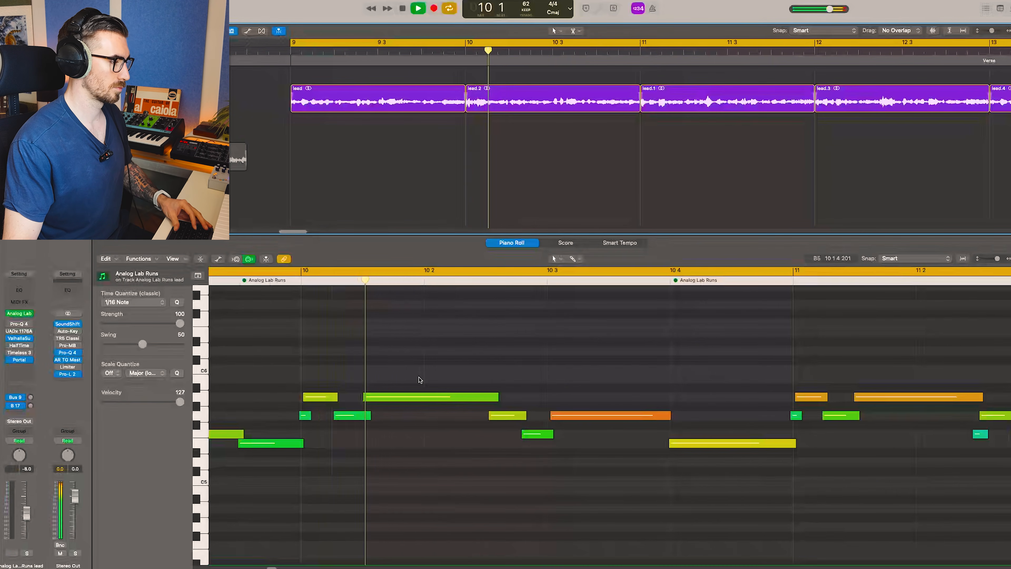
scroll(482, 339, "up", 3)
scroll(482, 339, "down", 3)
scroll(482, 339, "right", 5)
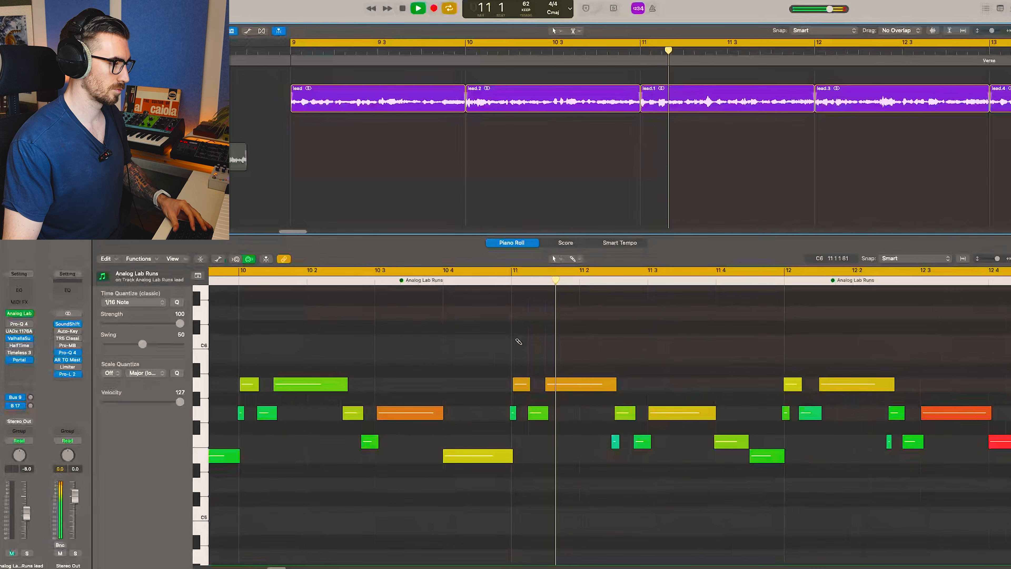
scroll(518, 341, "down", 4)
scroll(518, 342, "down", 1)
scroll(518, 342, "down", 1)
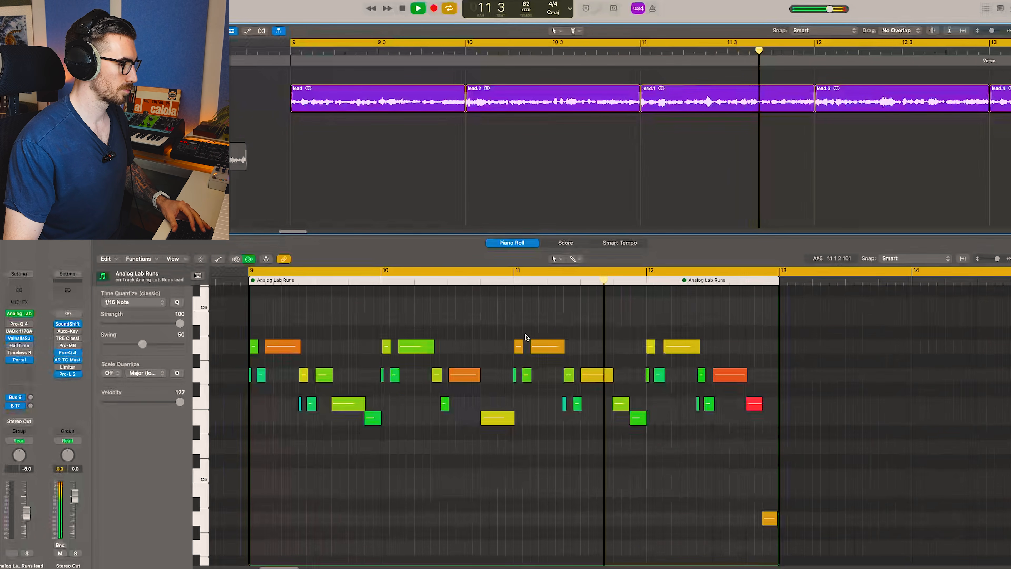
scroll(521, 341, "right", 4)
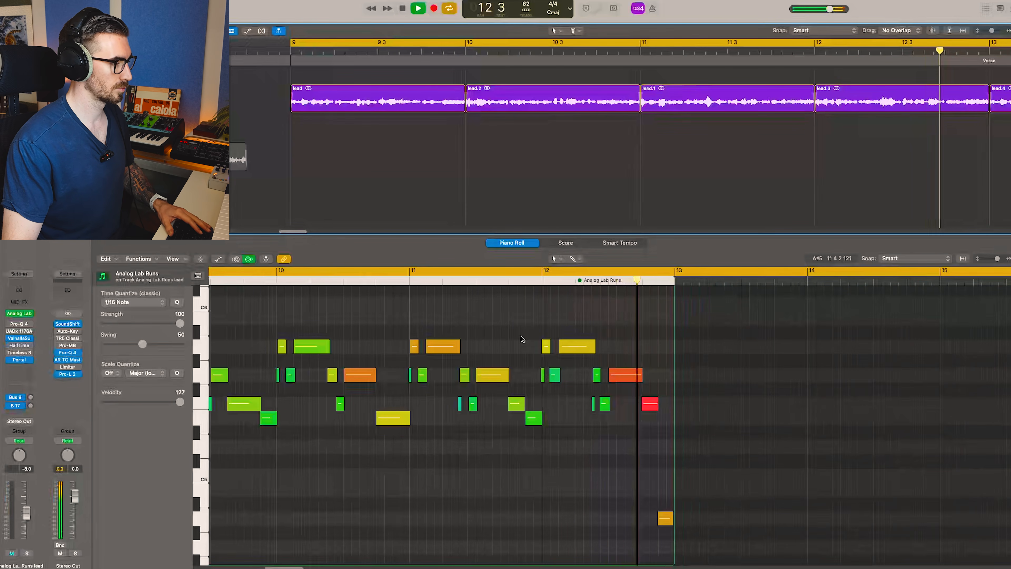
key("space")
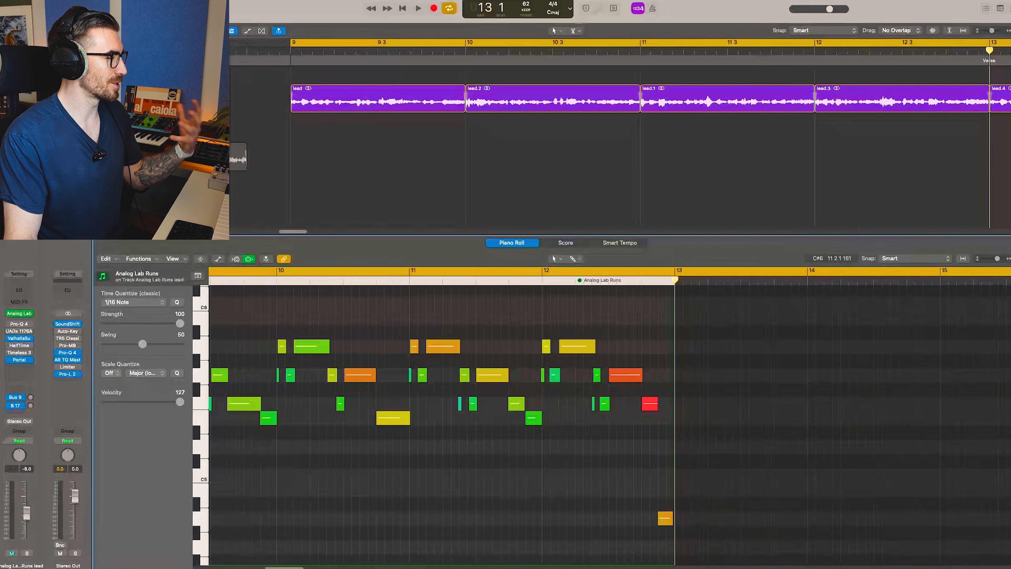
Step: Inspect HalfTime on the lead audio track, auditioning its Mix at 100% and at 30%, and close its window
key("Up")
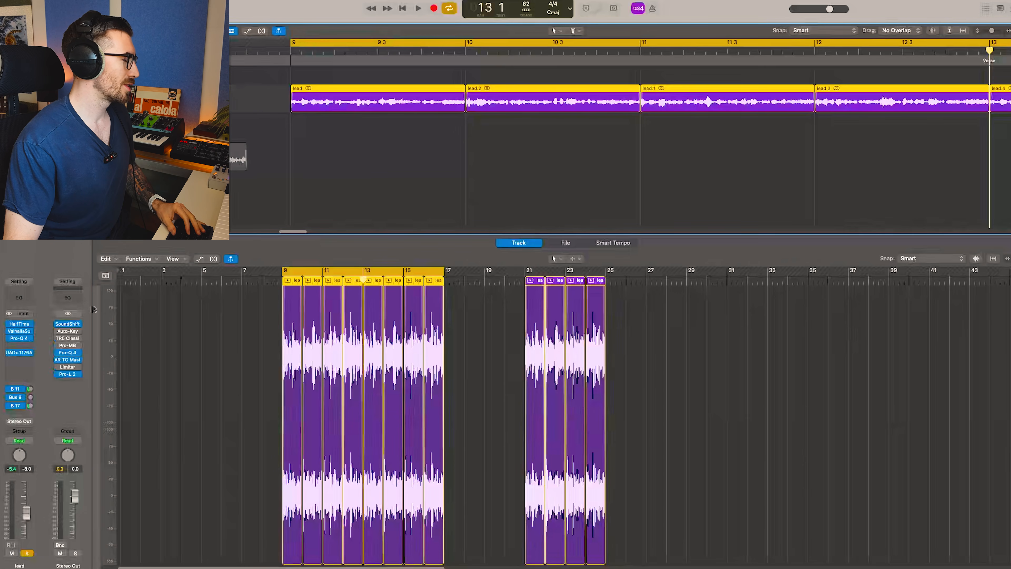
left_click(26, 323)
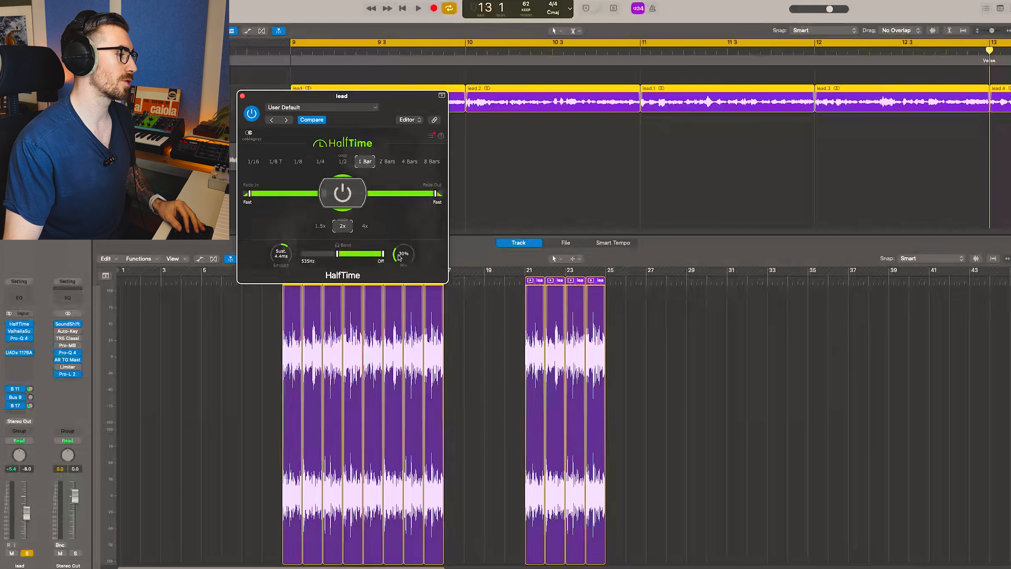
left_click(401, 255, "alt")
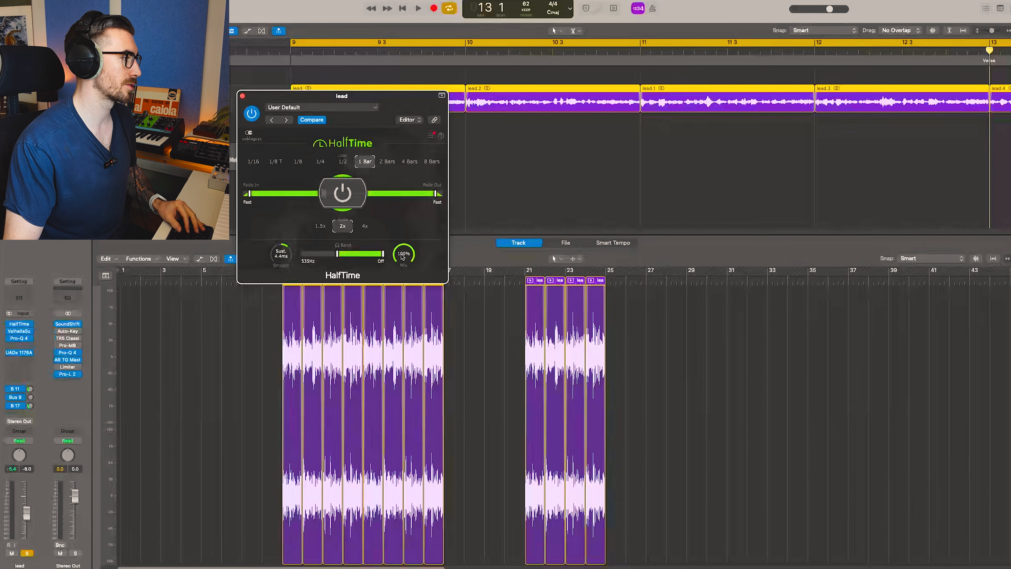
key("space")
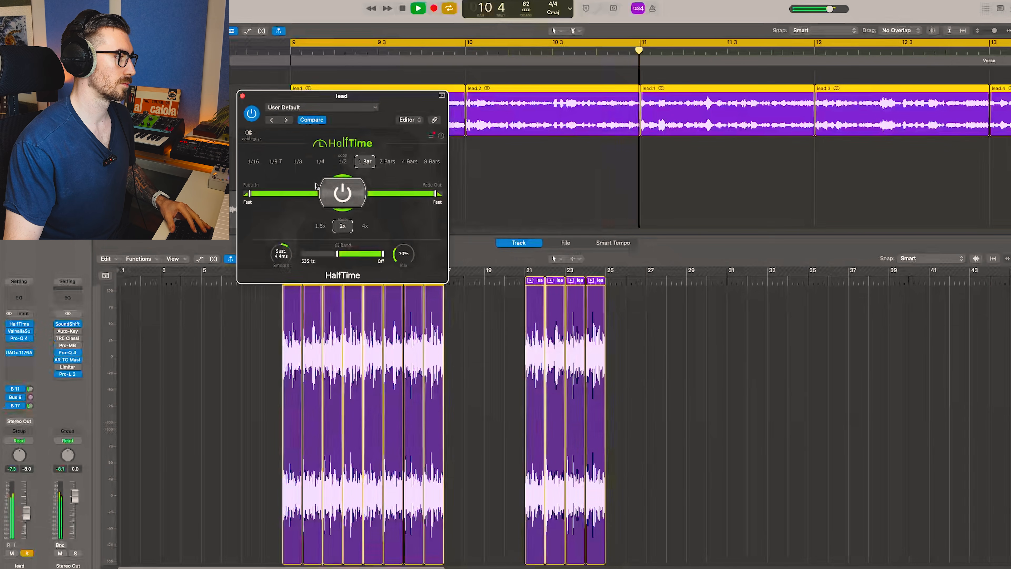
key("space")
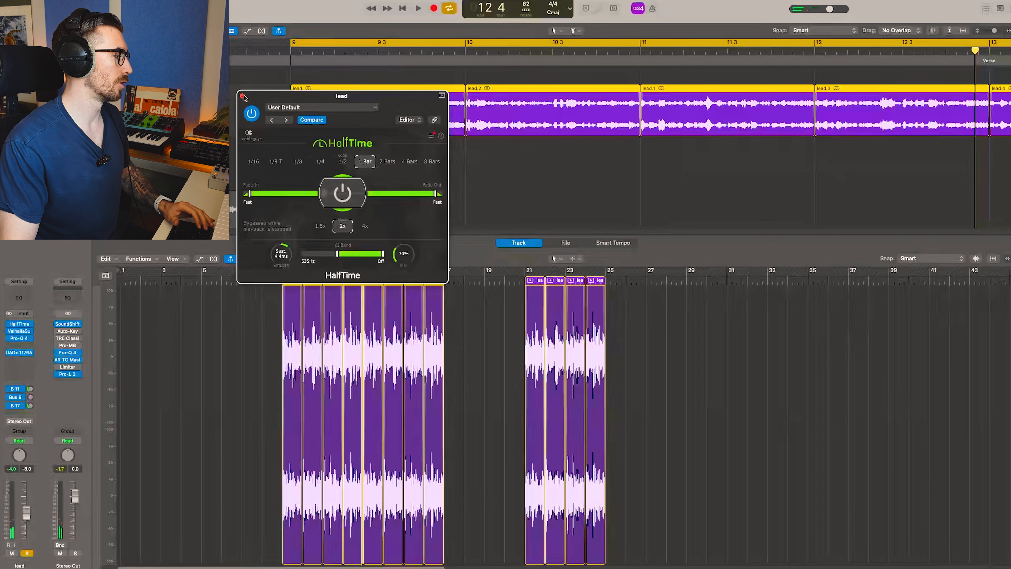
left_click(243, 97)
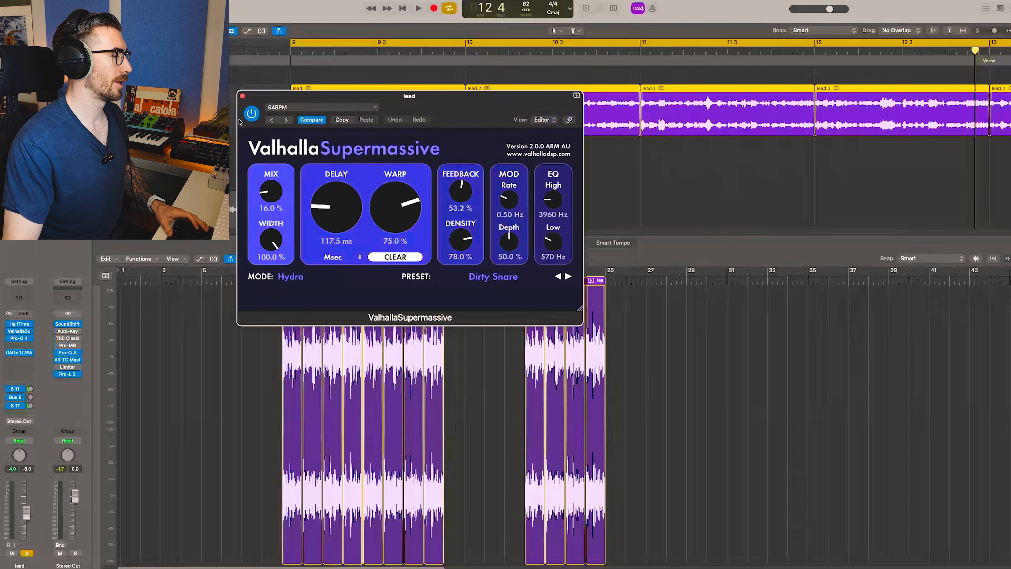
Step: Inspect the ValhallaSupermassive and Pro-Q 4 settings on the lead audio track, closing both plug-in windows
left_click(243, 97)
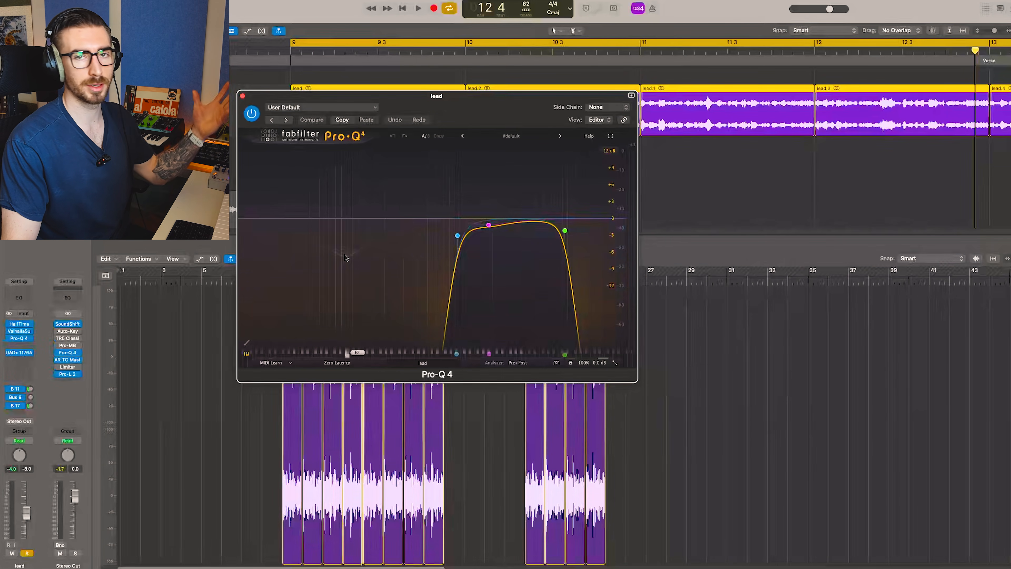
left_click(242, 96)
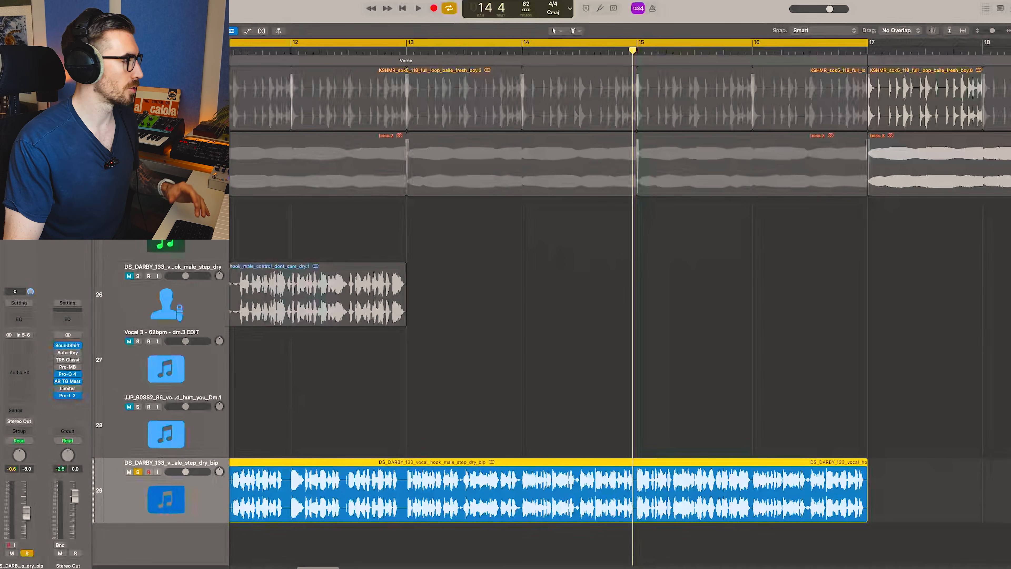
Step: Unsolo the dry vocal hook on track 29 and browse the low-pitched Hip Hop voices on the vocal conversion website
key("s")
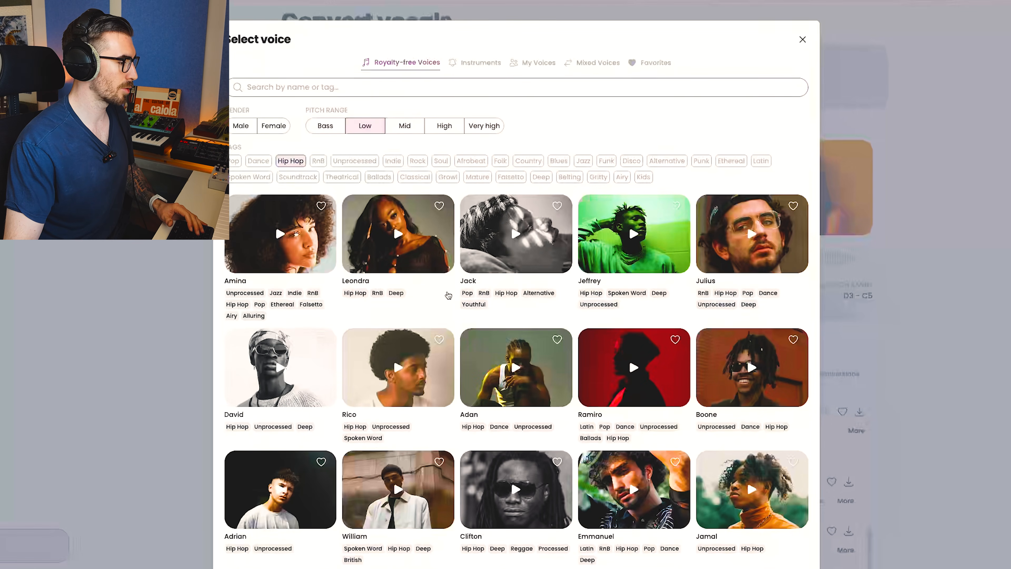
scroll(449, 295, "down", 3)
scroll(509, 364, "down", 1)
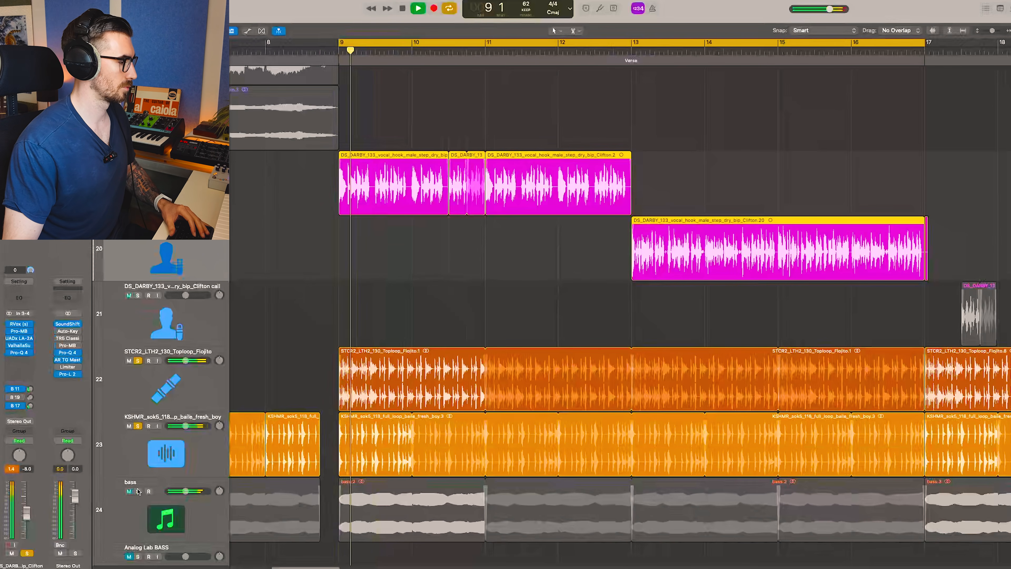
Step: Play the converted vocal hook with both drum loops from bar 9, stop at bar 10.3 and examine the vocal cuts there
scroll(303, 358, "down", 1)
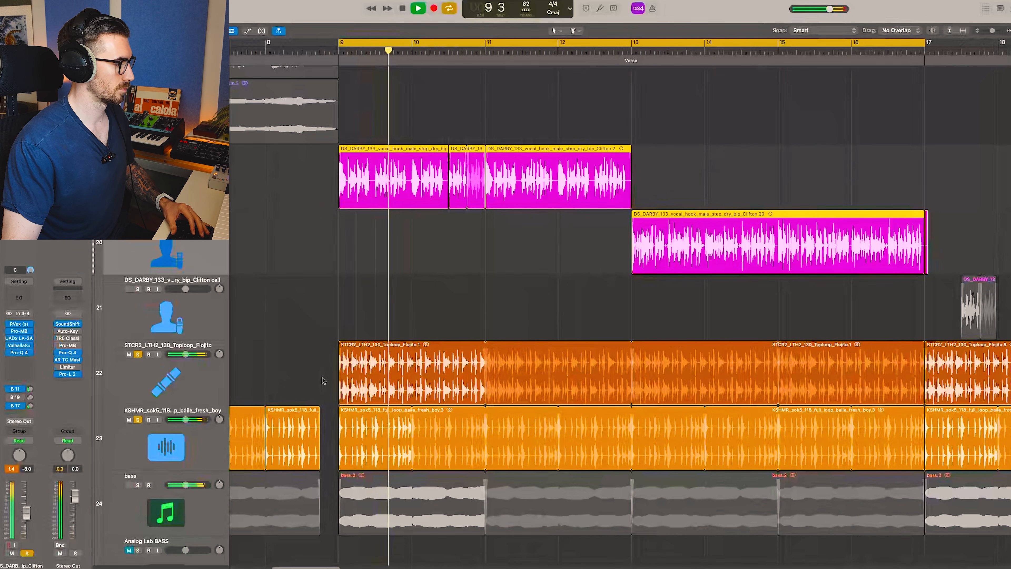
scroll(323, 380, "right", 1)
left_click(135, 485)
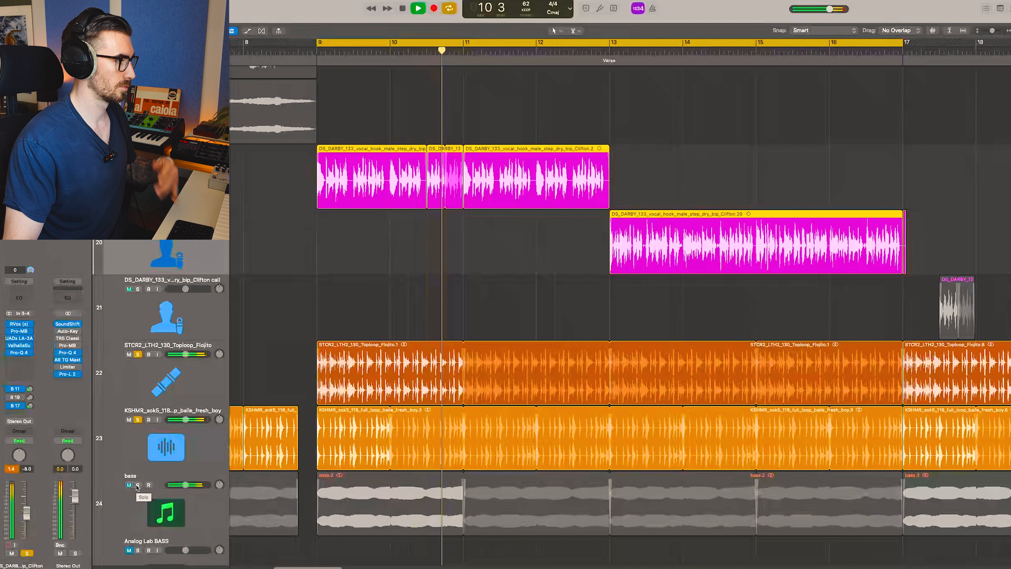
key("space")
scroll(438, 157, "up", 5)
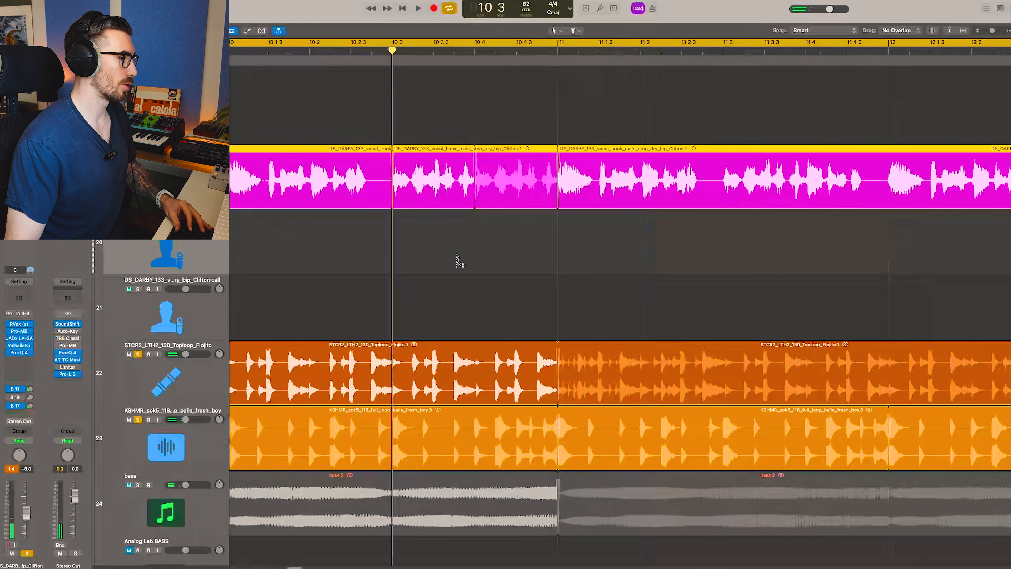
scroll(457, 259, "down", 2)
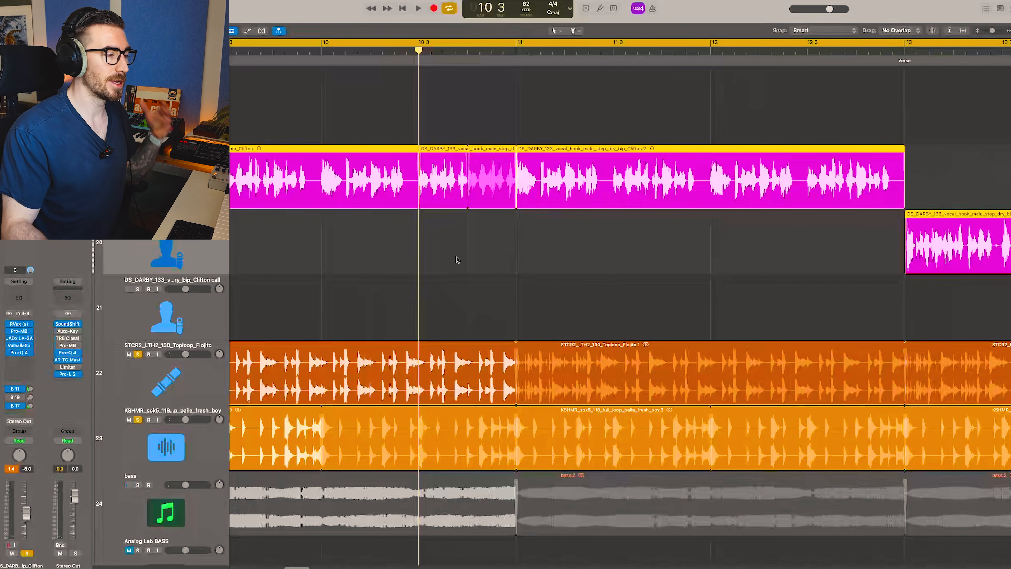
scroll(511, 239, "down", 3)
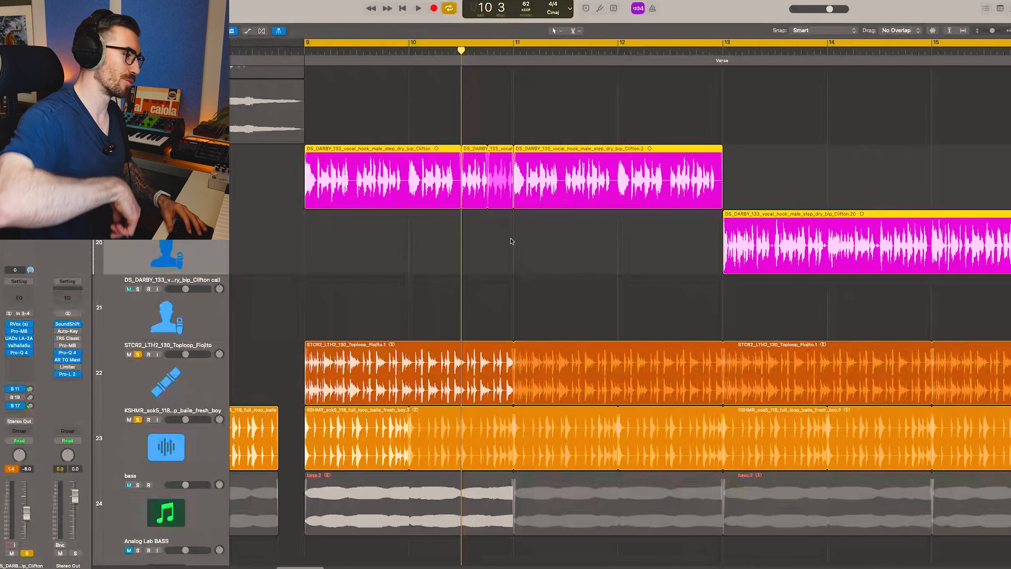
Step: Look over the staggered vocal hook regions on tracks 19 and 20 across bars 9 to 17, and clear the track solos
scroll(574, 210, "right", 3)
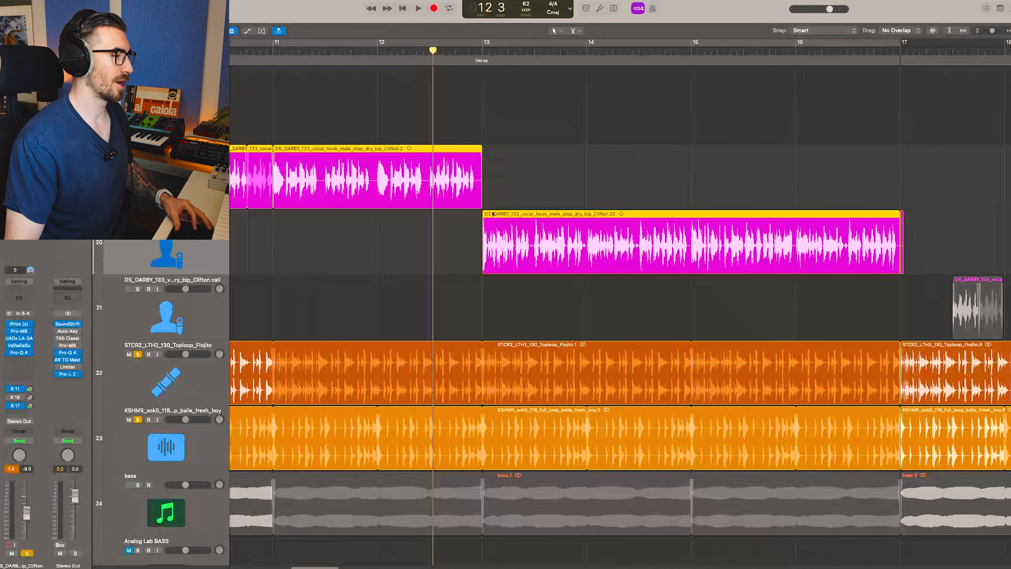
scroll(458, 216, "down", 5)
scroll(455, 215, "left", 3)
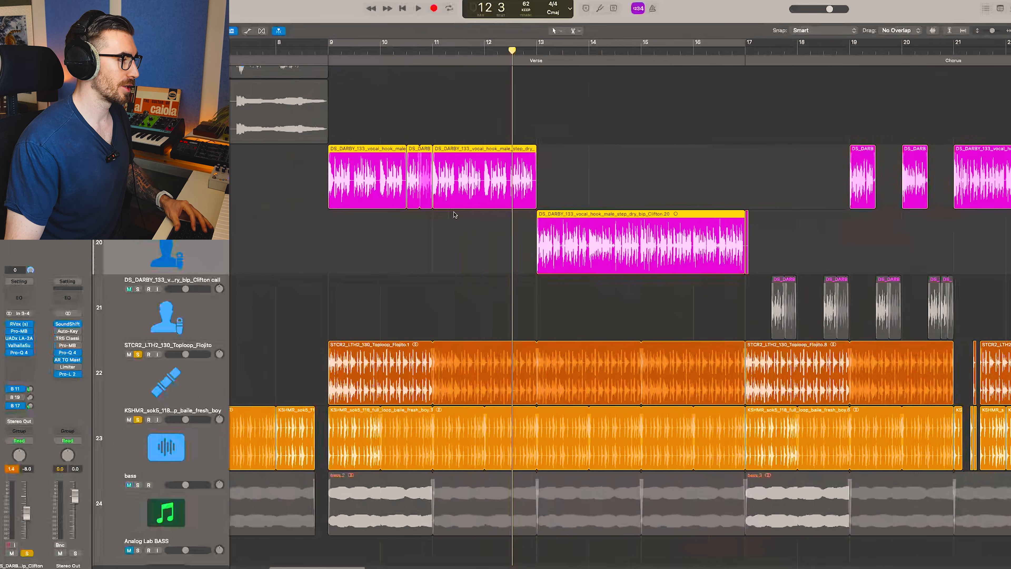
left_click(622, 238)
left_click(209, 241)
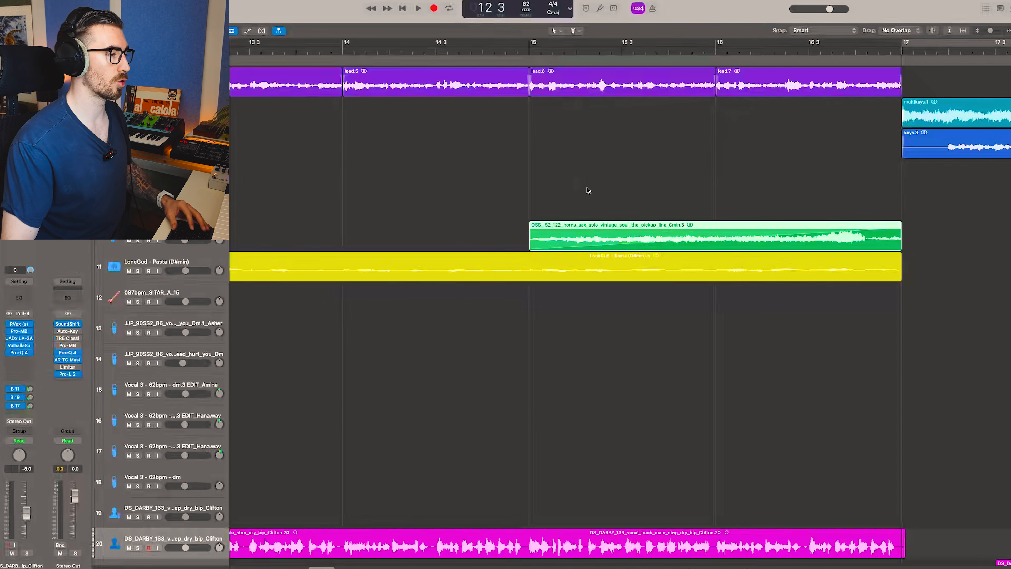
Step: Solo the green sax region at bar 15, play it through to bar 17 and stop playback
scroll(546, 133, "right", 2)
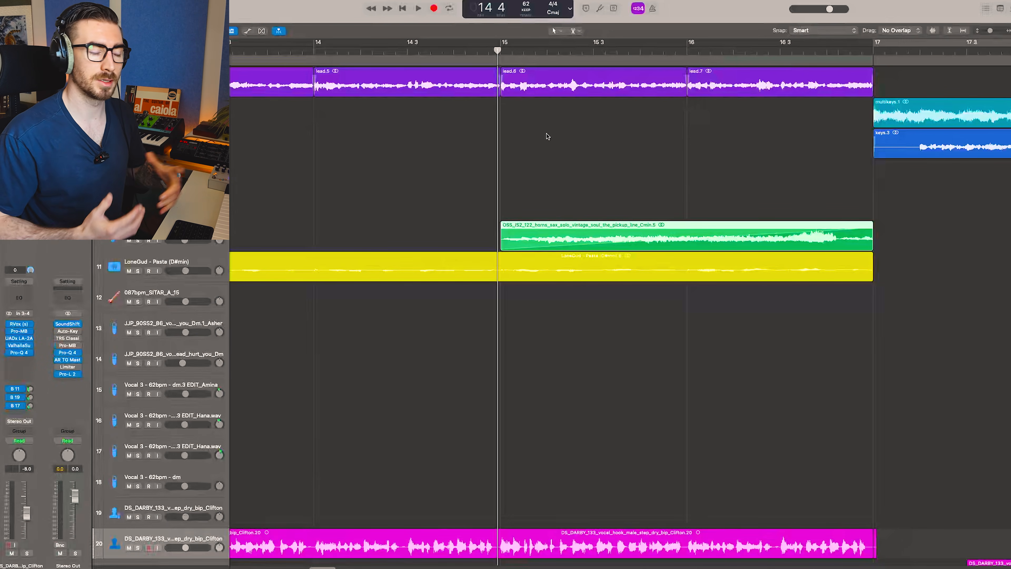
scroll(415, 174, "right", 2)
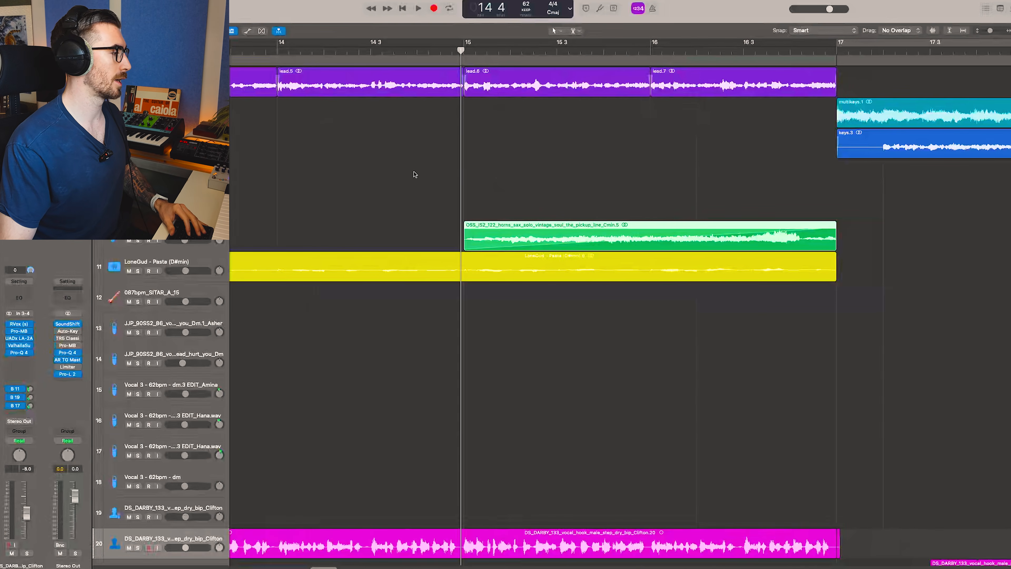
left_click(558, 235)
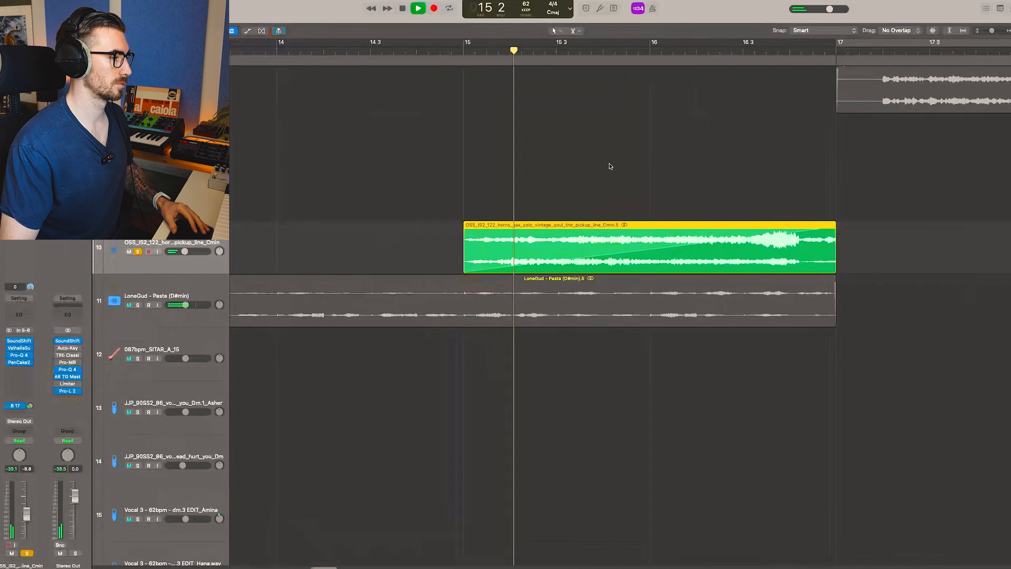
scroll(609, 165, "right", 5)
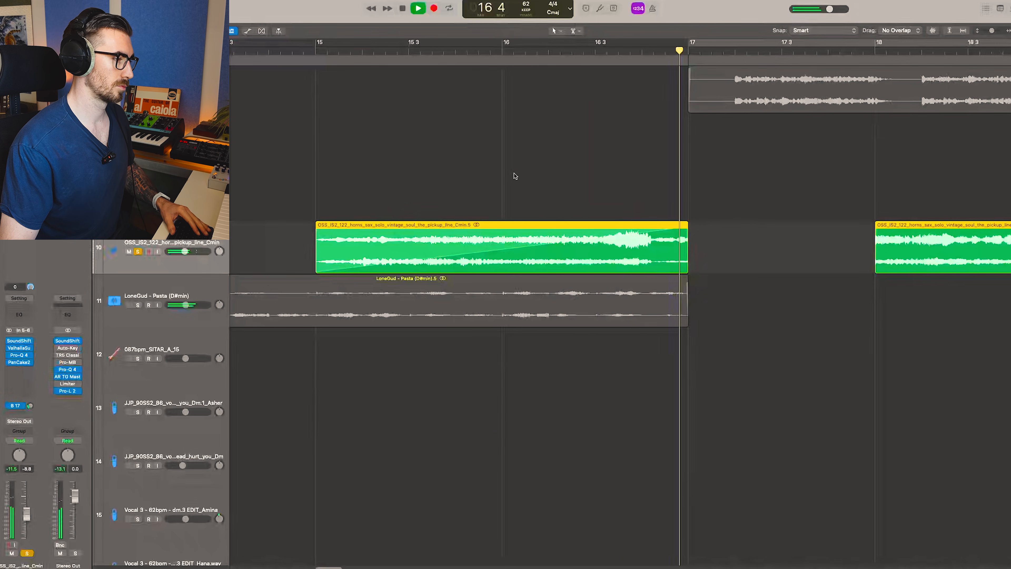
key("space")
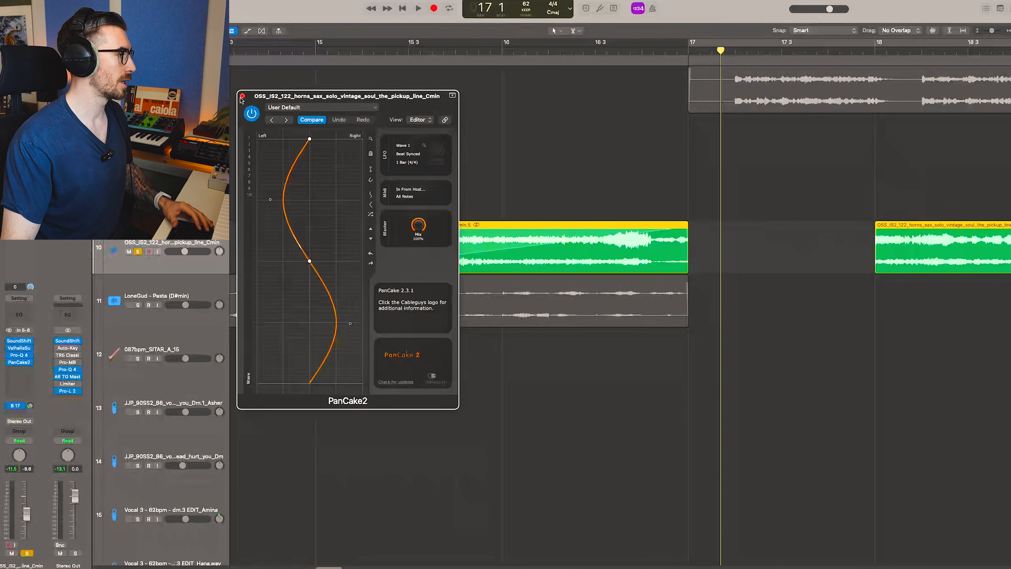
Step: Close the PanCake2 window on the sax track, unsolo the track and play the full arrangement into bar 16
key("super+w")
key("s")
scroll(363, 248, "down", 3)
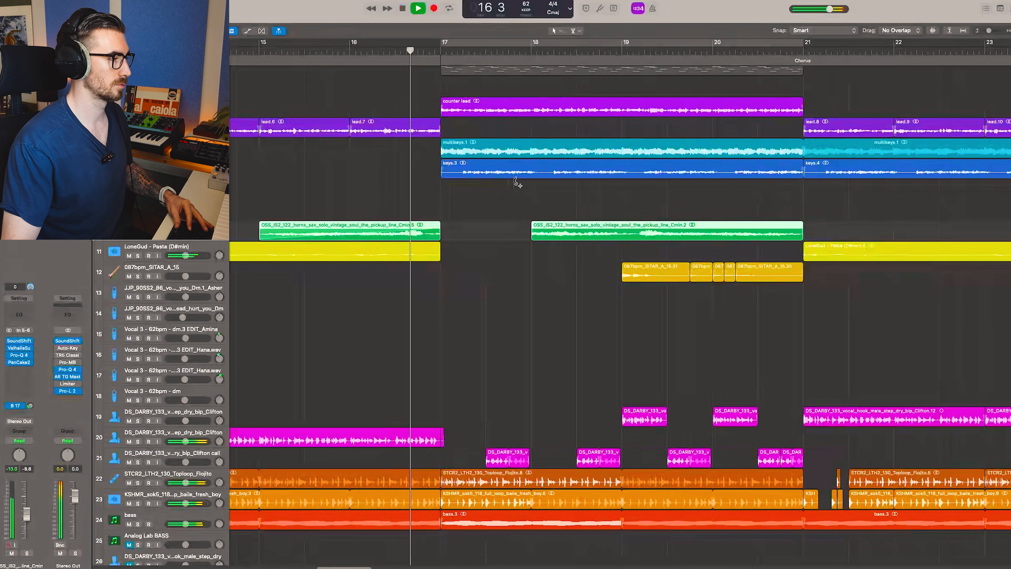
Step: Turn on Cycle mode and set the cycle range to the Chorus, bars 17 to 25, while the full mix plays
key("c")
scroll(542, 177, "right", 3)
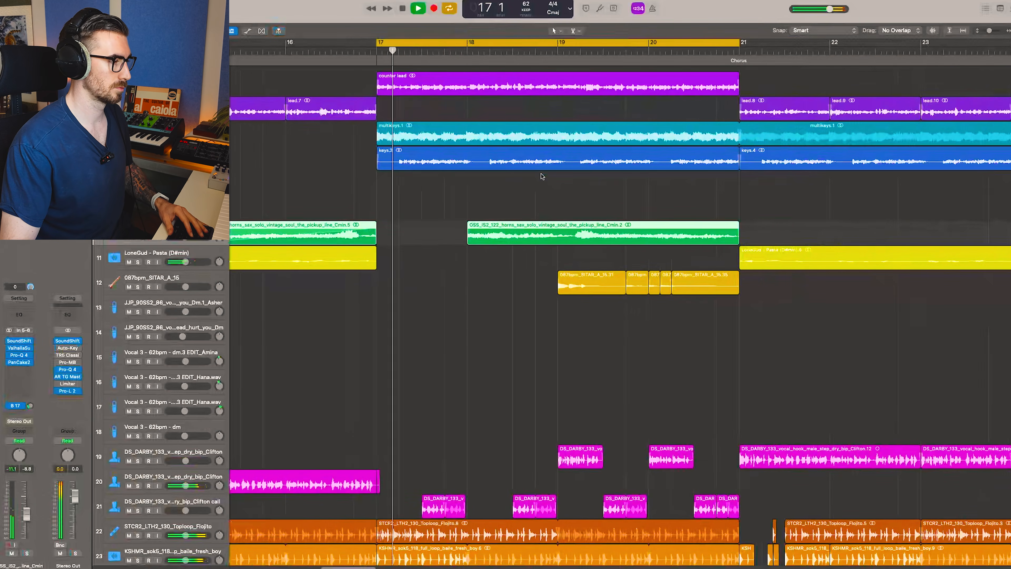
left_click(485, 203)
scroll(484, 204, "right", 1)
scroll(485, 204, "right", 1)
scroll(474, 209, "up", 3)
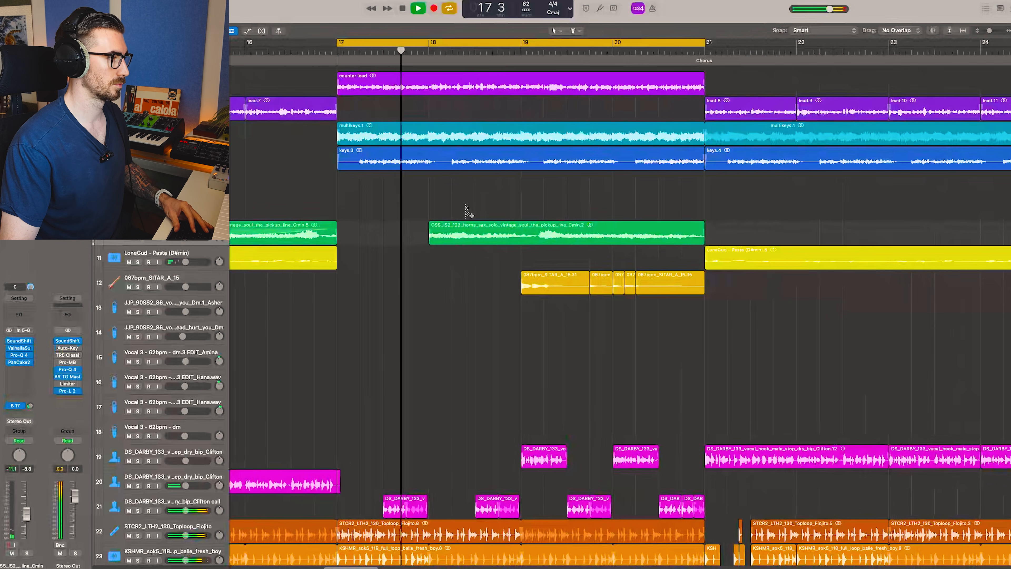
scroll(515, 205, "down", 4)
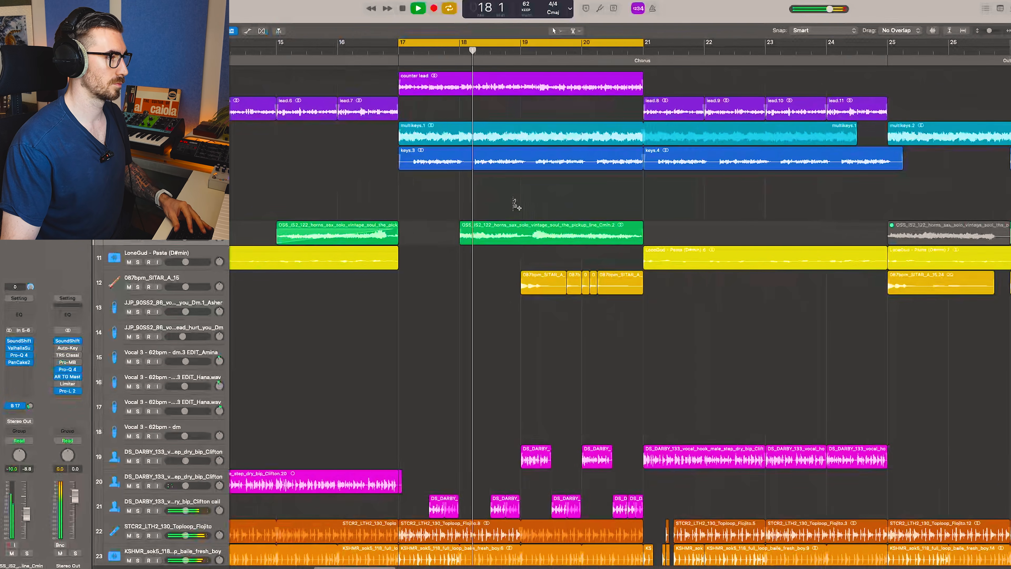
left_click_drag(881, 43, 400, 45)
Step: Follow the full mix through the Chorus from bar 19 to bar 24, examining the keys, sax, sitar and vocal layers
scroll(535, 140, "right", 3)
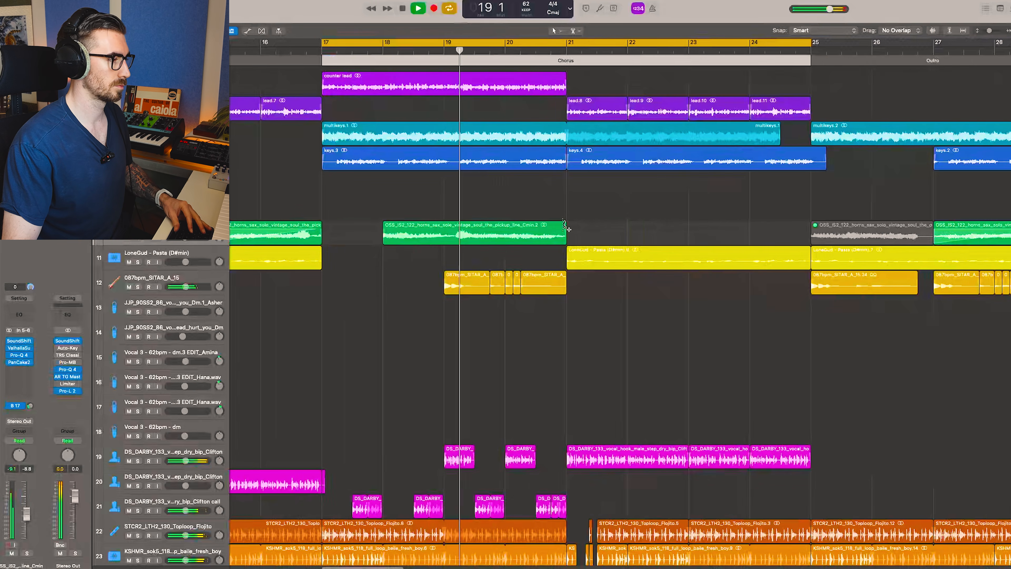
scroll(558, 180, "up", 4)
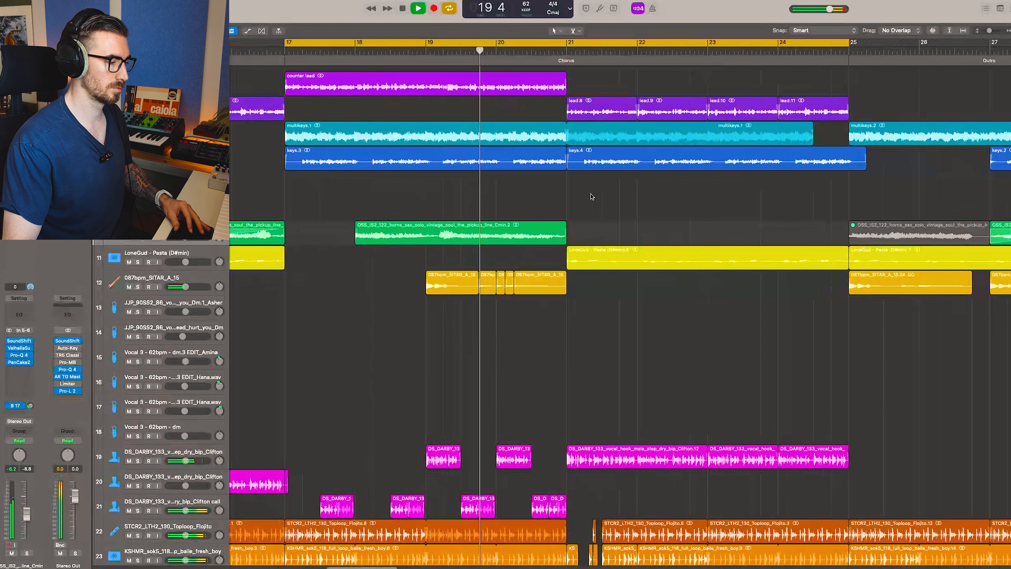
scroll(608, 206, "up", 2)
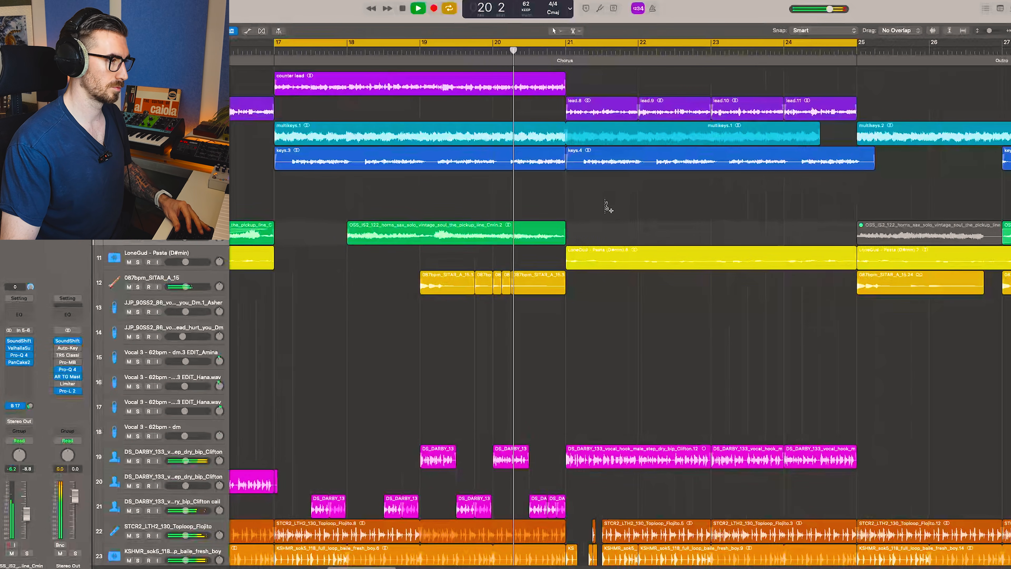
scroll(650, 217, "right", 1)
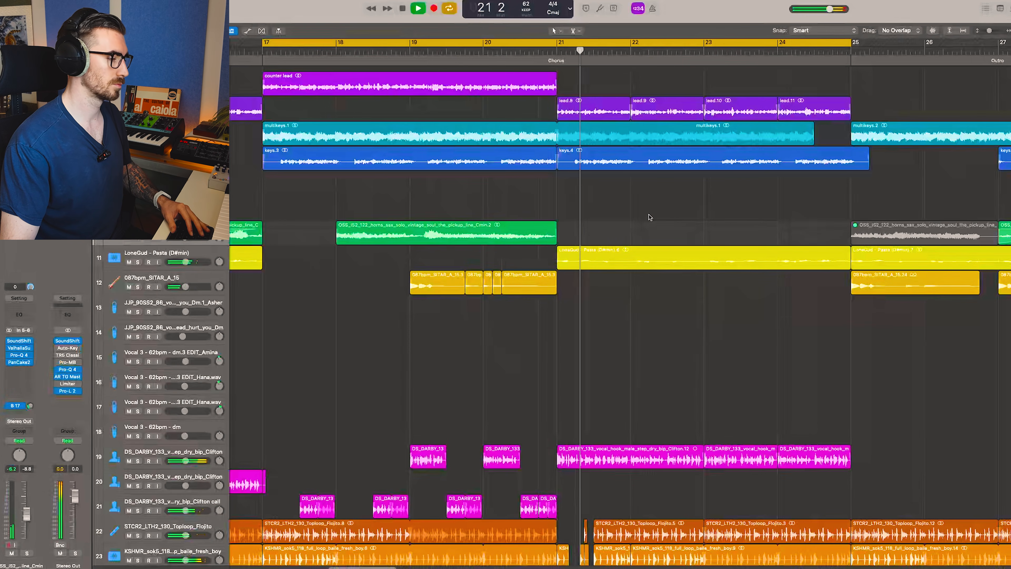
scroll(649, 217, "right", 4)
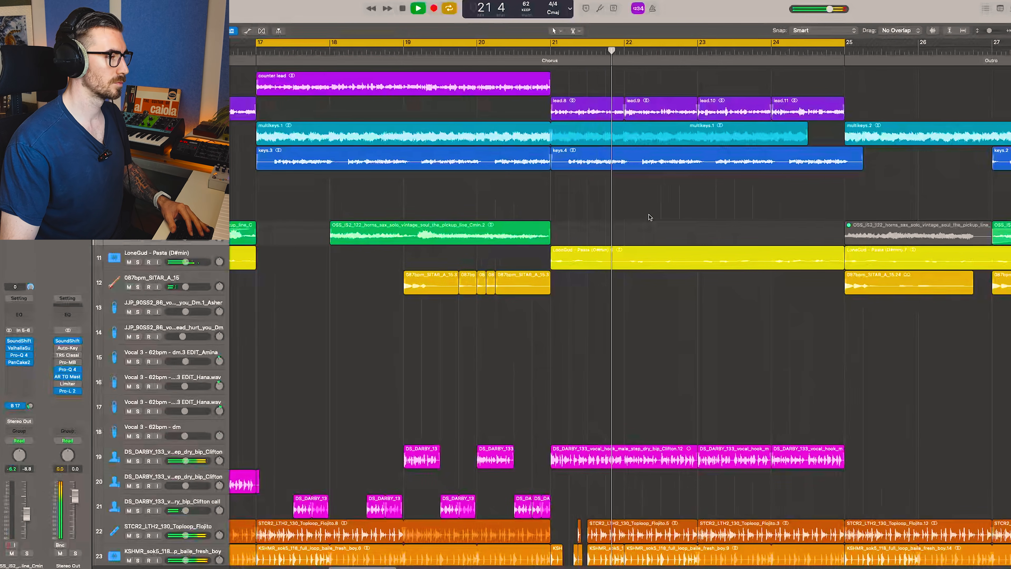
scroll(650, 217, "up", 5)
scroll(649, 217, "down", 1)
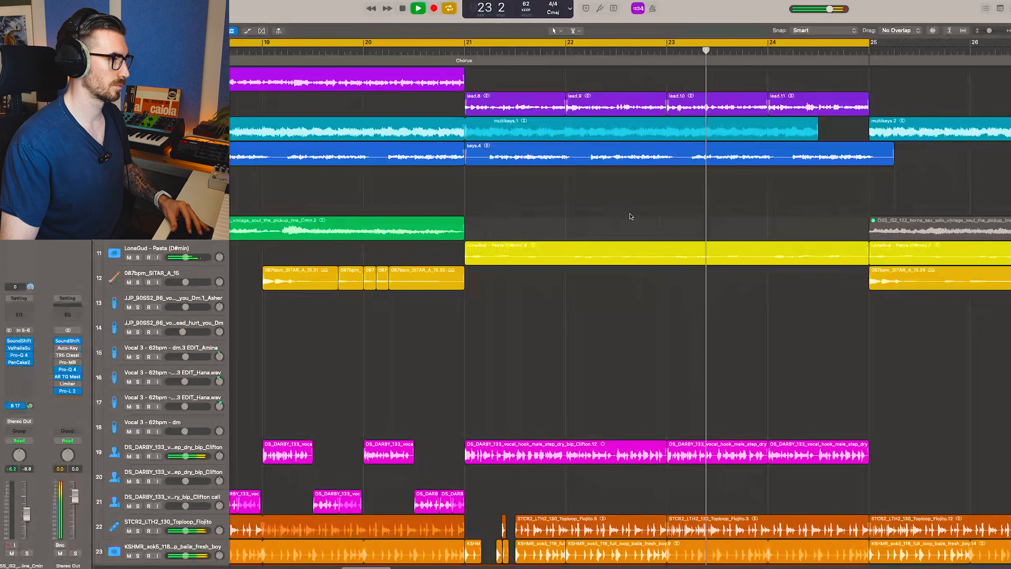
scroll(593, 220, "down", 1)
scroll(590, 220, "right", 3)
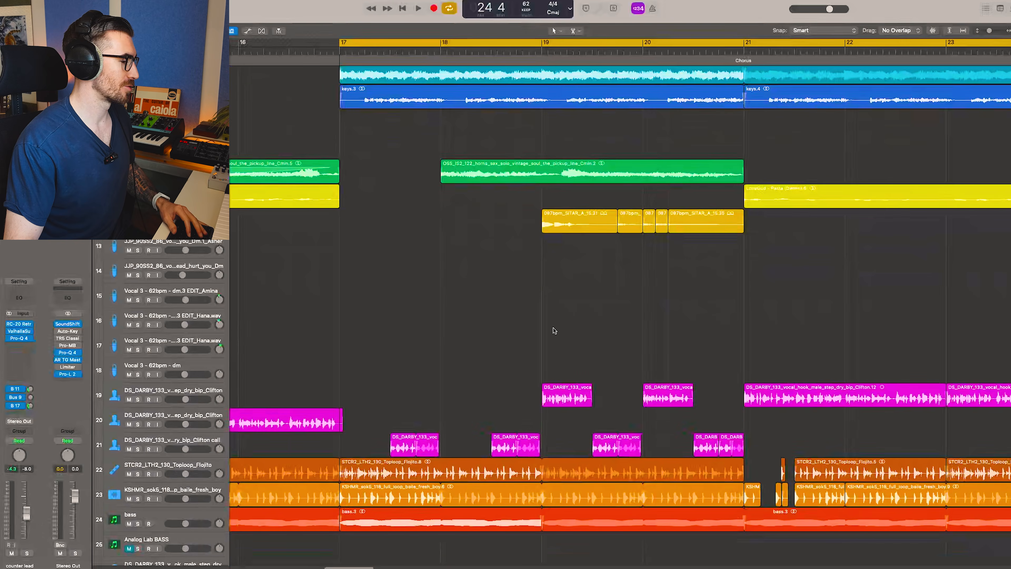
Step: Solo the vocal hook tracks 19 to 21 and both drum loops, and play the Chorus from bar 17
left_click_drag(400, 359, 693, 422)
left_click(483, 311)
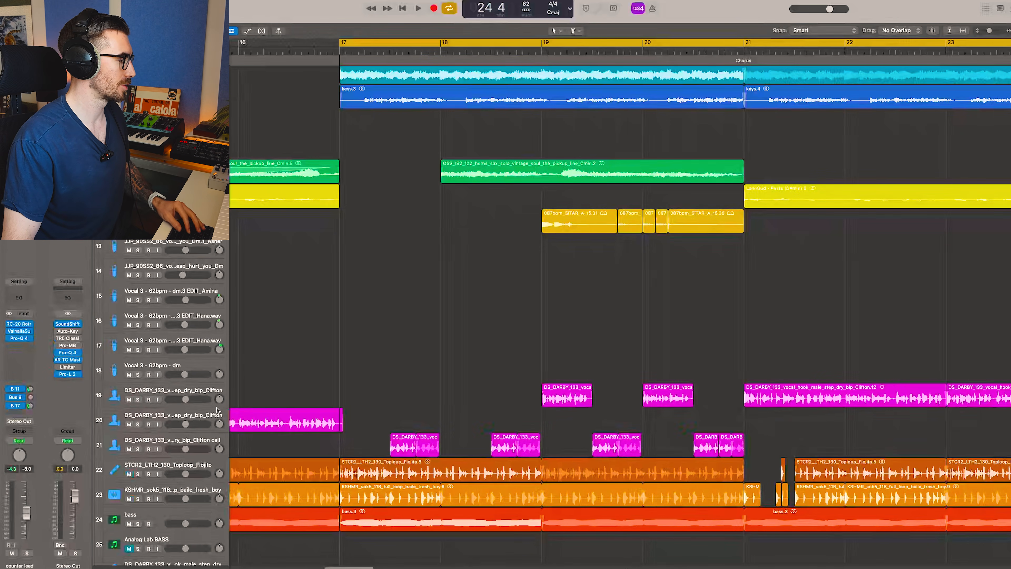
key("space")
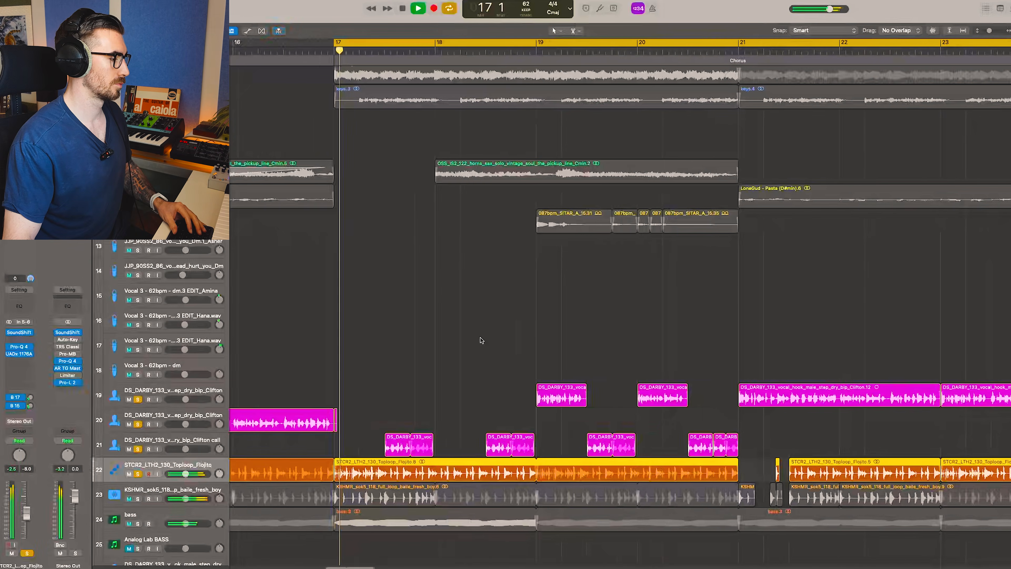
left_click(137, 499)
Step: Follow the soloed vocal hooks and both drum loops through the Chorus up to bar 22, examining how the call and response phrases alternate
scroll(403, 357, "right", 3)
scroll(407, 359, "up", 3)
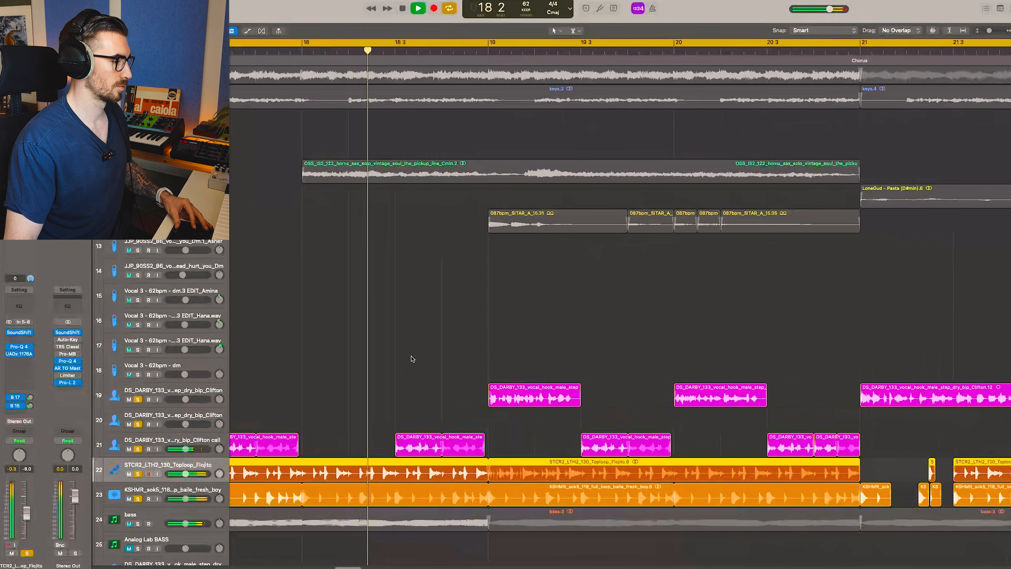
scroll(407, 357, "down", 2)
scroll(377, 323, "right", 3)
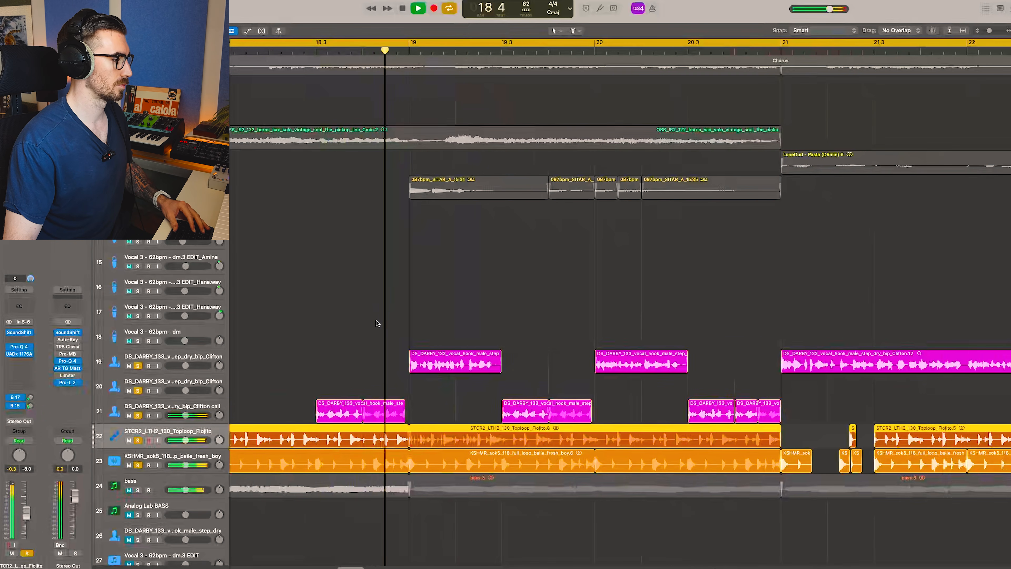
scroll(377, 323, "right", 1)
scroll(377, 323, "right", 2)
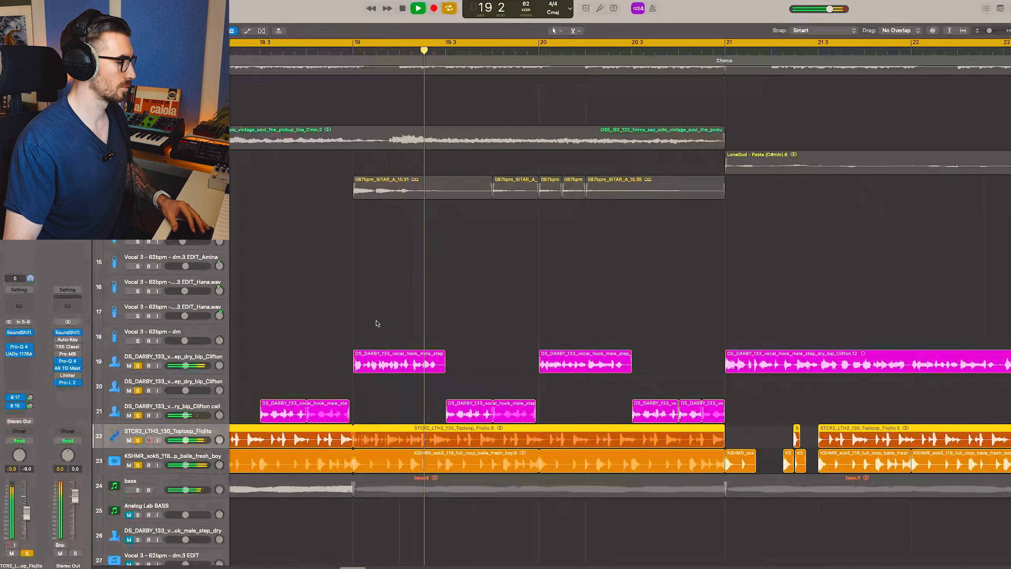
scroll(376, 321, "right", 2)
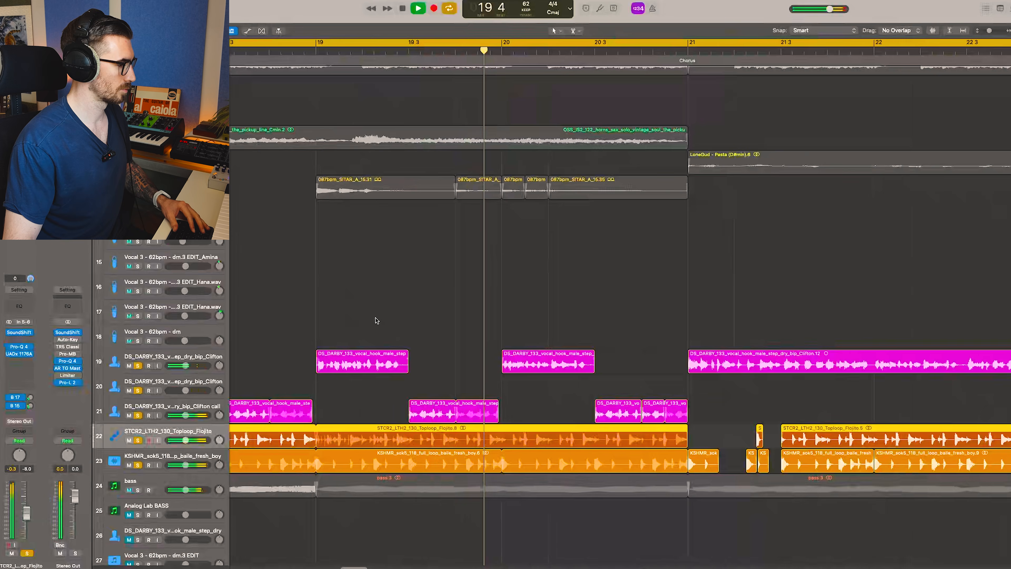
scroll(377, 321, "right", 4)
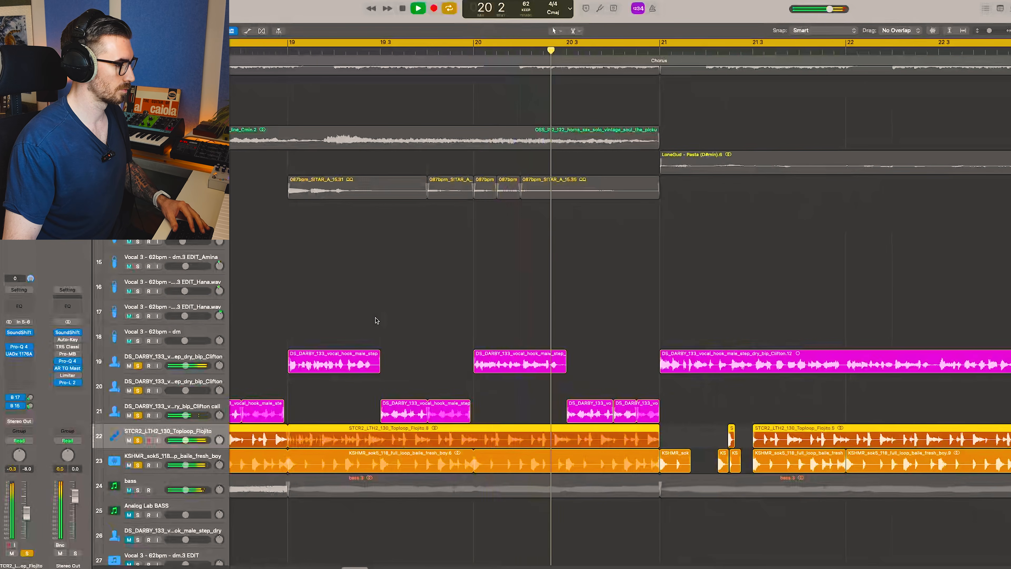
scroll(376, 320, "right", 6)
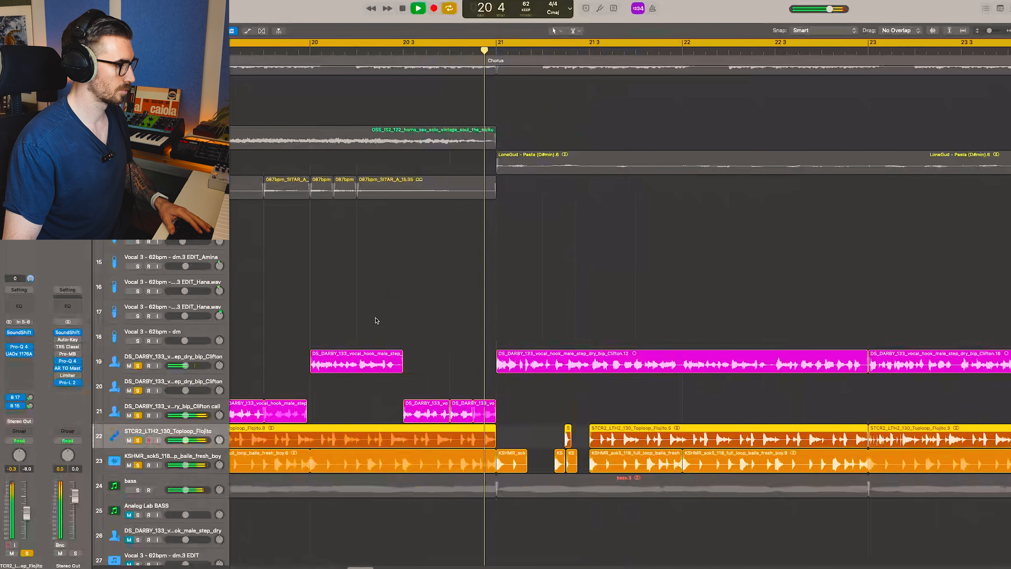
scroll(376, 321, "right", 4)
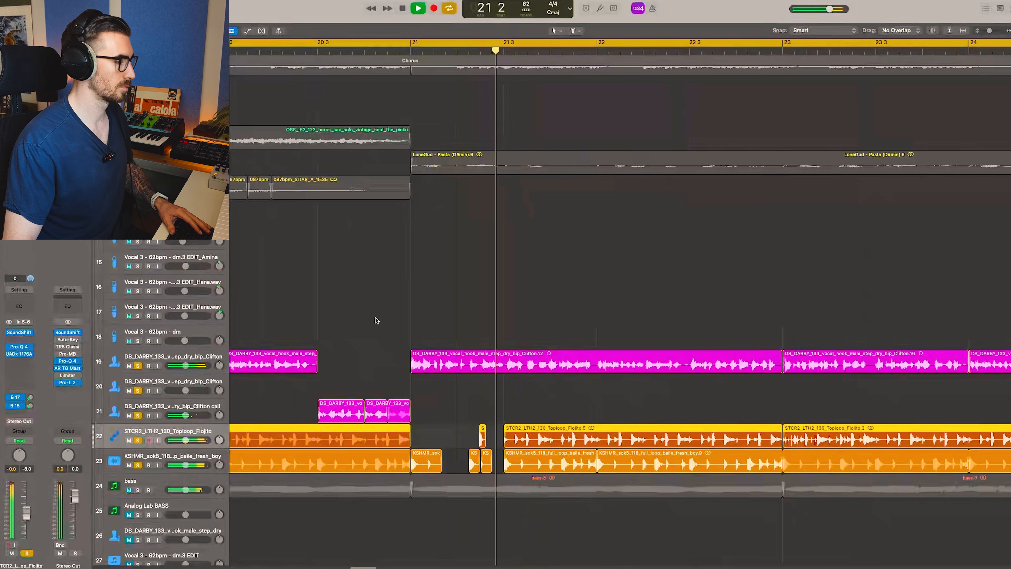
scroll(376, 321, "right", 4)
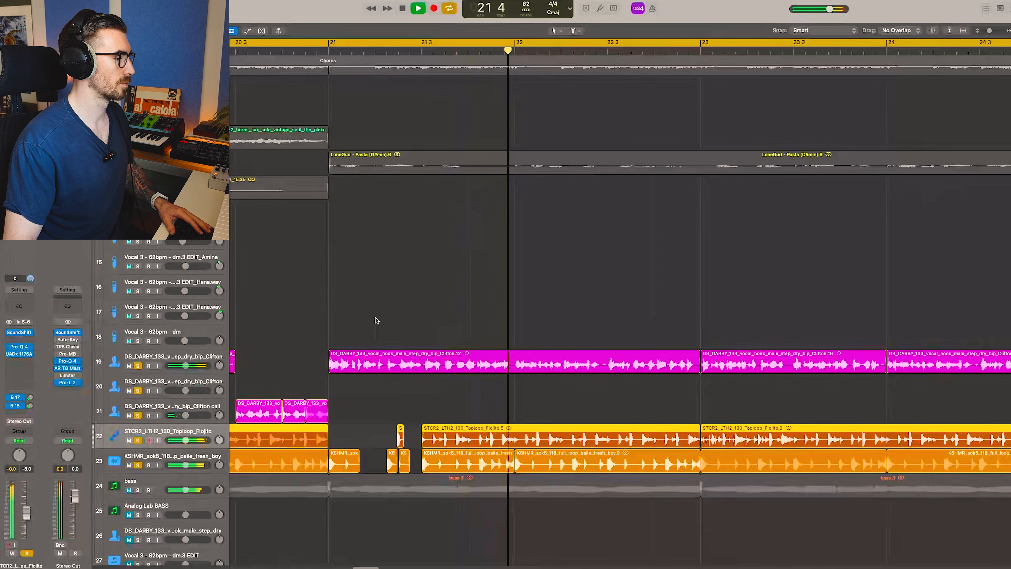
key("space")
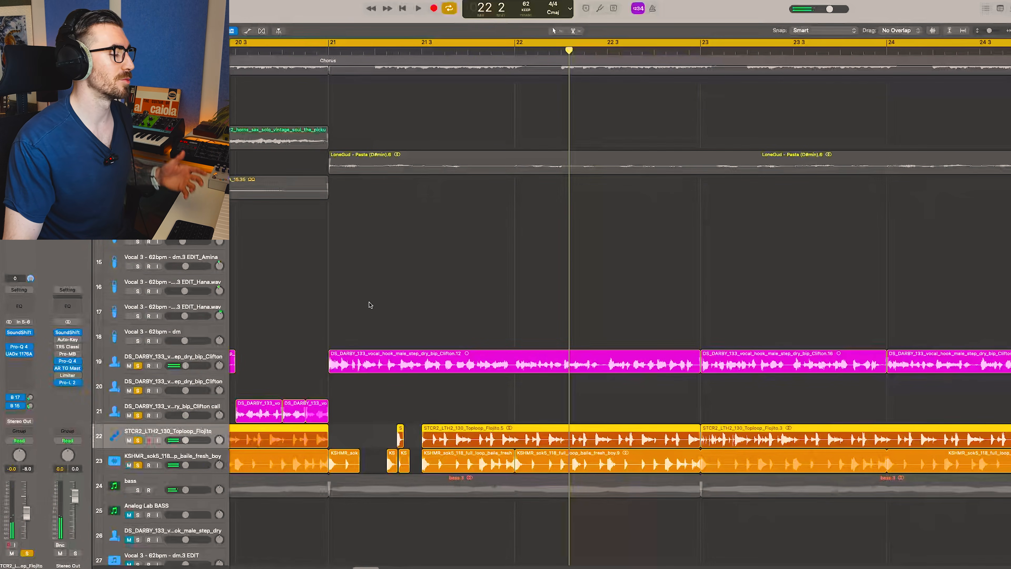
Step: Add the bass to the soloed vocal hooks and drum loops and play the Chorus from bar 20 past bar 21
scroll(370, 304, "down", 5)
left_click(387, 338)
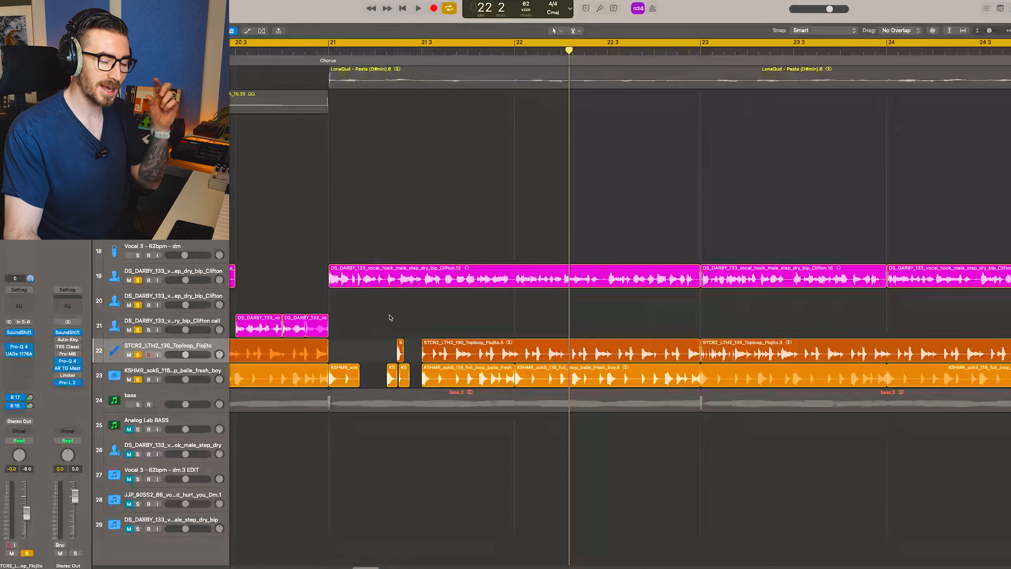
scroll(382, 333, "down", 1)
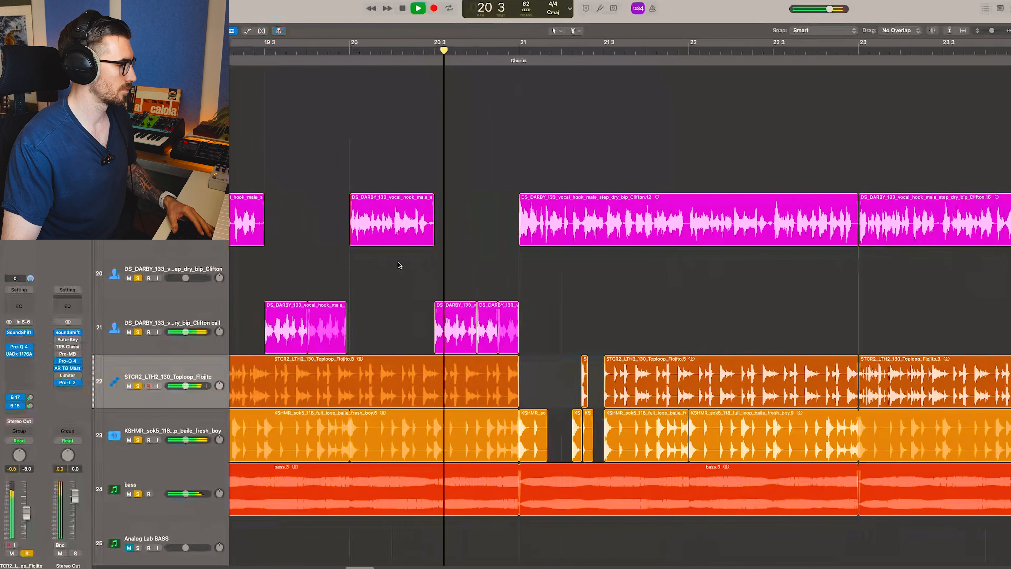
scroll(400, 266, "right", 1)
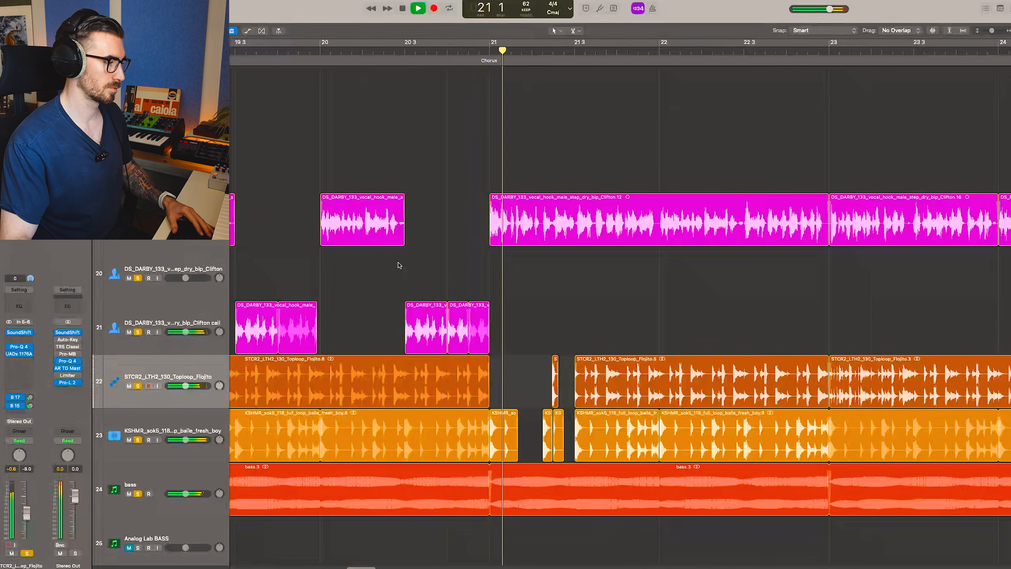
scroll(399, 265, "right", 1)
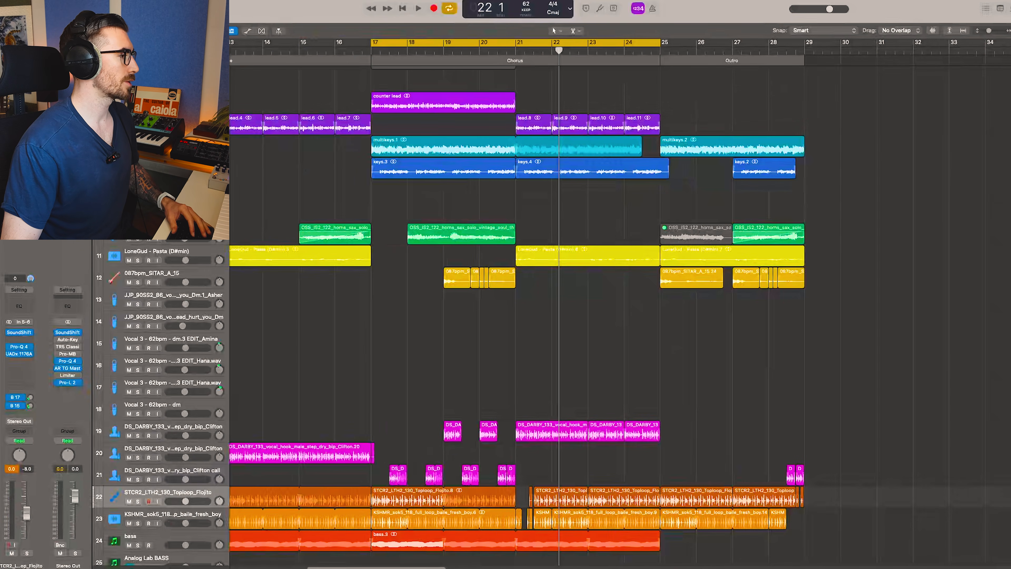
Step: Select the counter lead track and show the full MIDI pattern of the Analog Lab Runs counter lead region in the Piano Roll
left_click(179, 103)
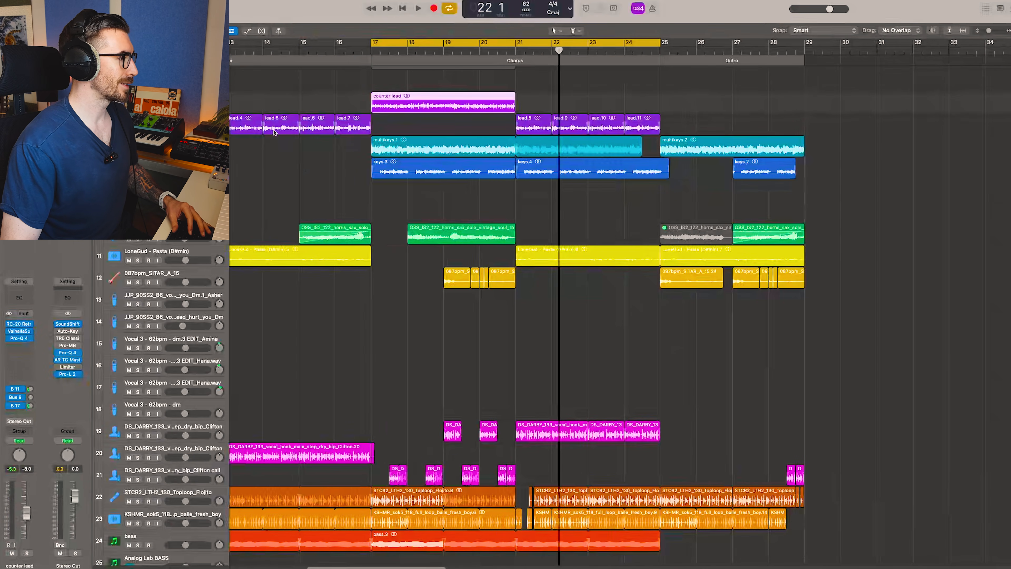
scroll(362, 153, "up", 3)
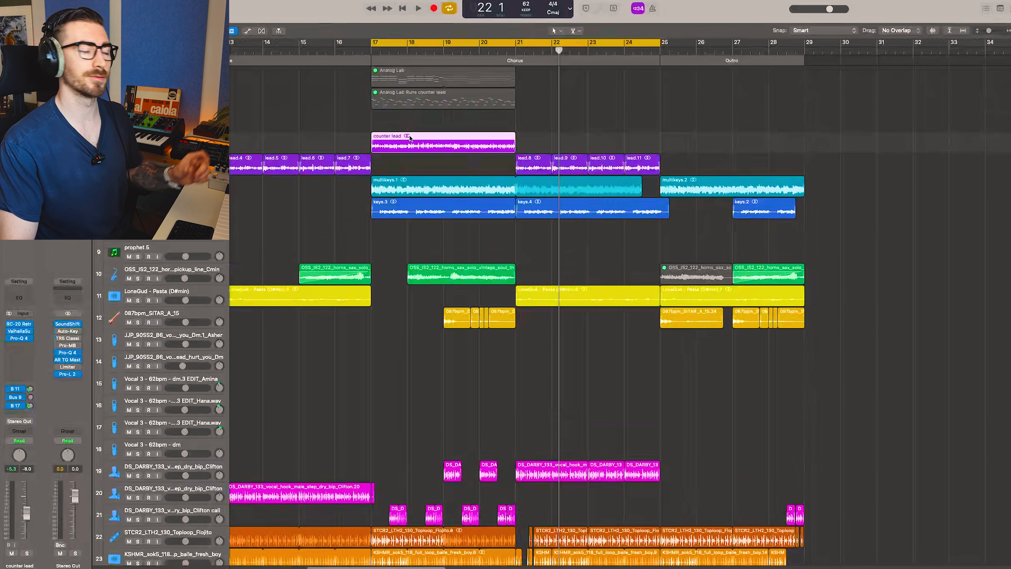
double_click(403, 109)
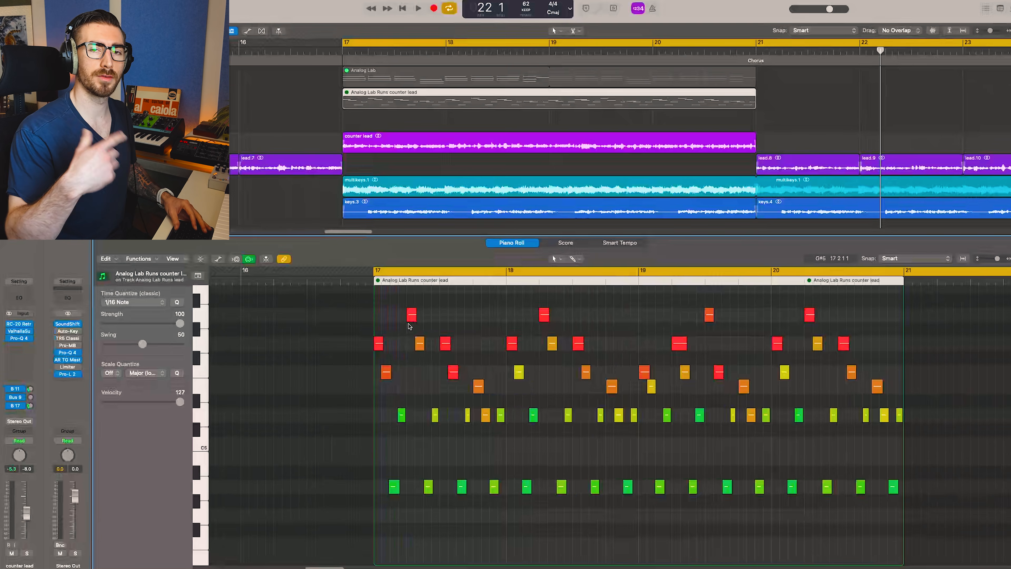
left_click(430, 367, "ctrl+alt")
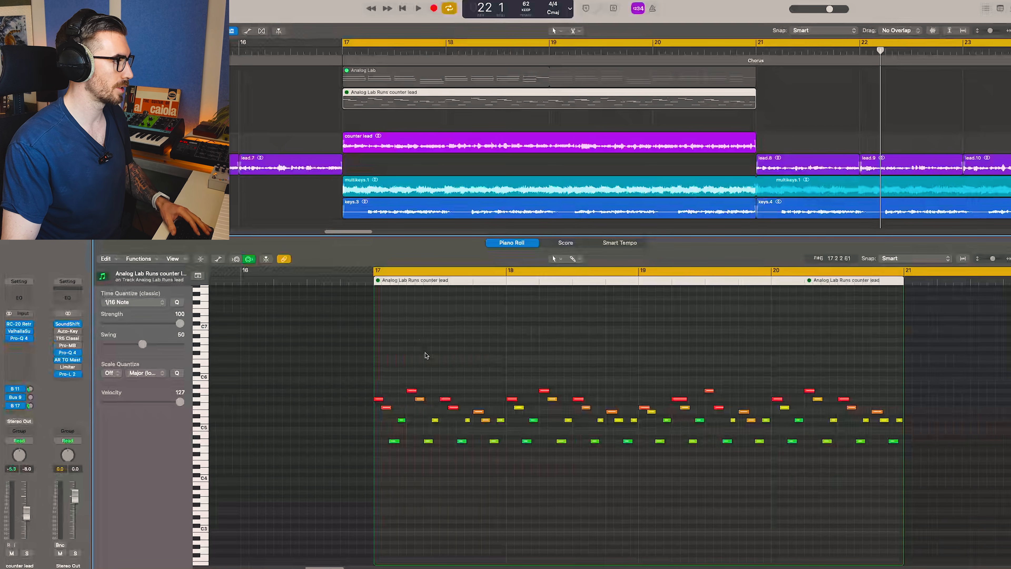
Step: Solo the counter lead and play it through the first half of the Chorus up to bar 21
key("ctrl+s")
key("space")
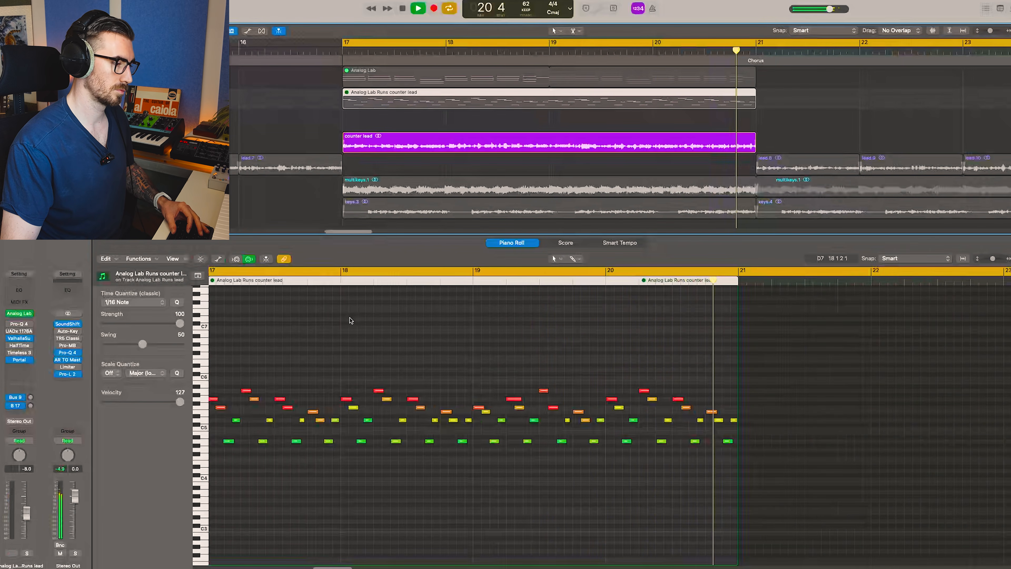
key("space")
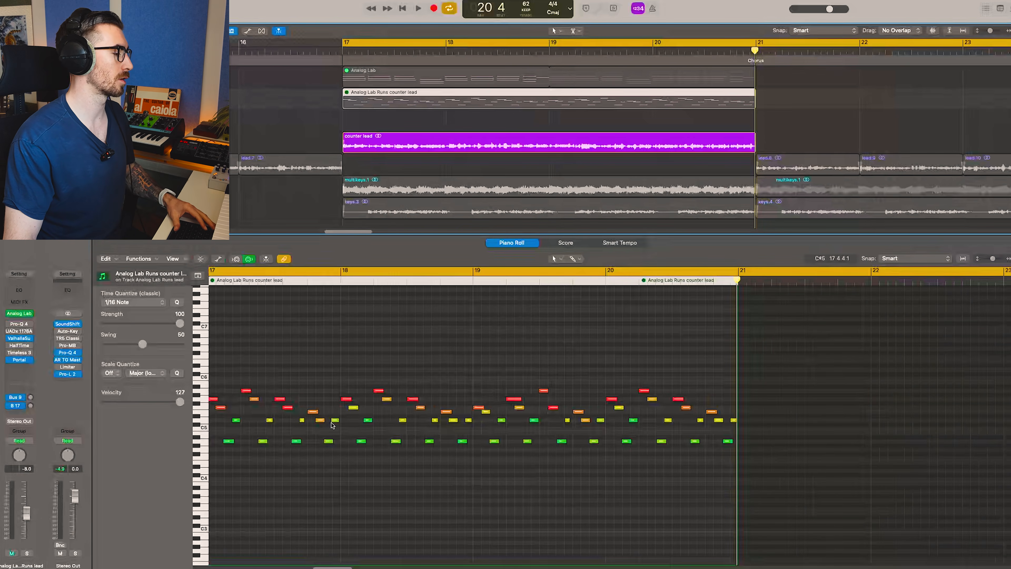
Step: Examine the counter lead's individual notes around bar 18 and turn off solo
scroll(332, 425, "up", 5)
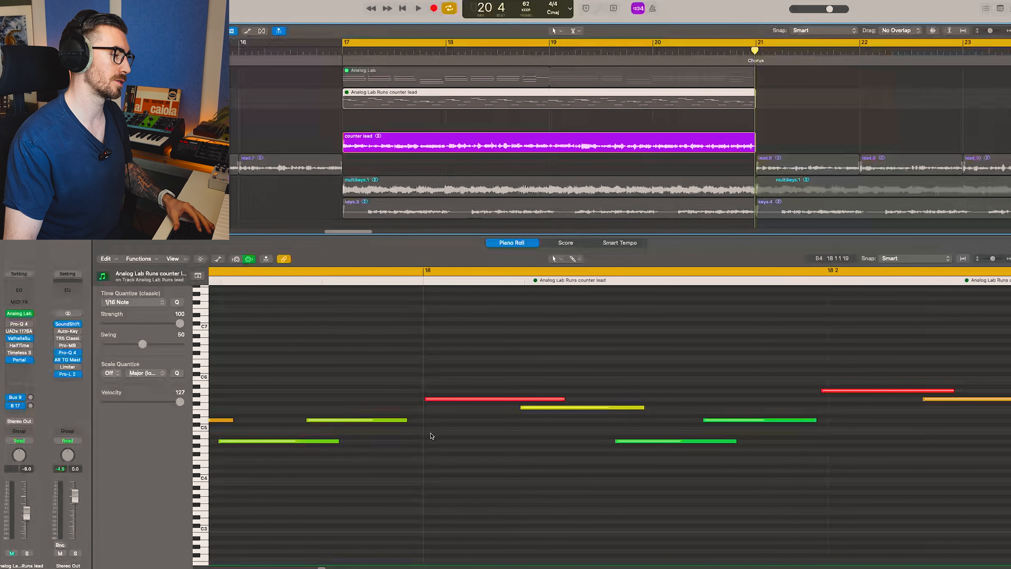
scroll(432, 435, "down", 5)
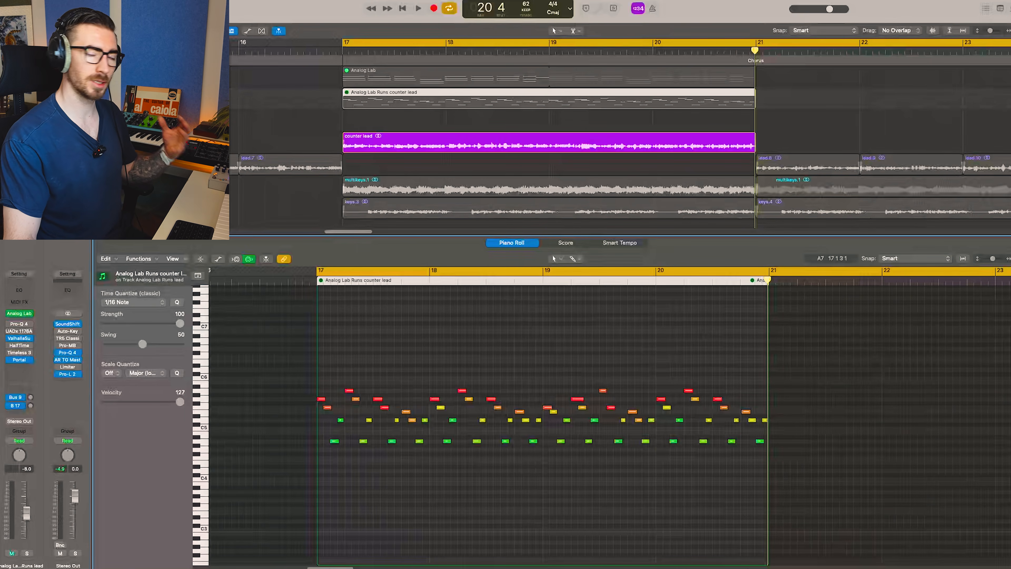
key("s")
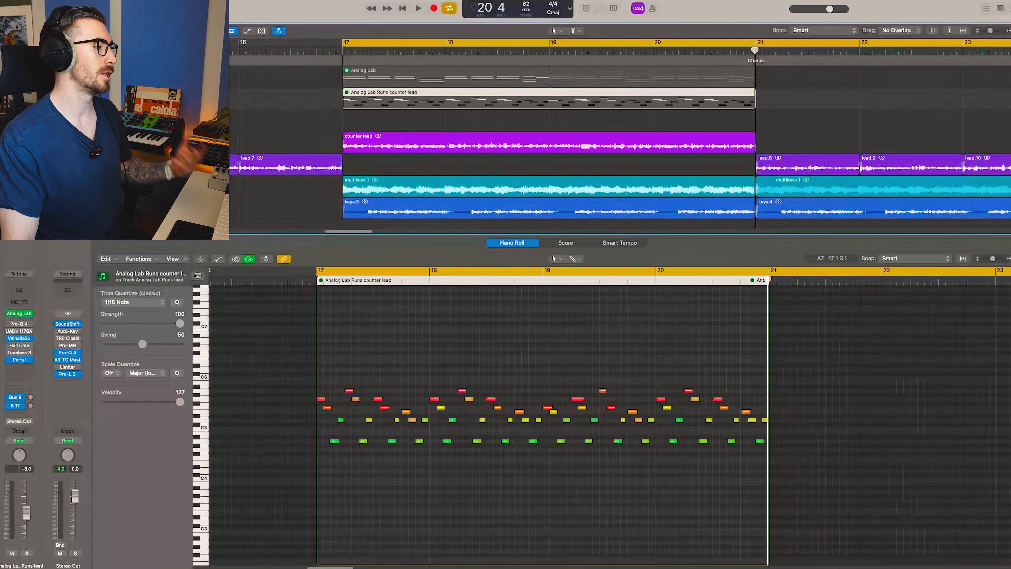
Step: Inspect the counter lead audio region, solo the multikeys track and show its Analog Lab MIDI chords in the Piano Roll
left_click(398, 137)
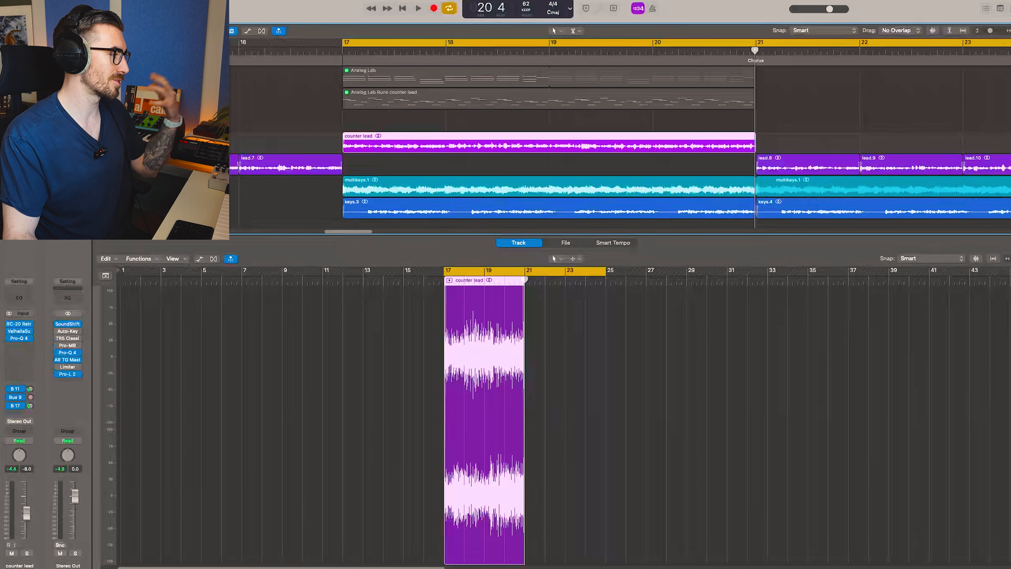
scroll(290, 177, "down", 2)
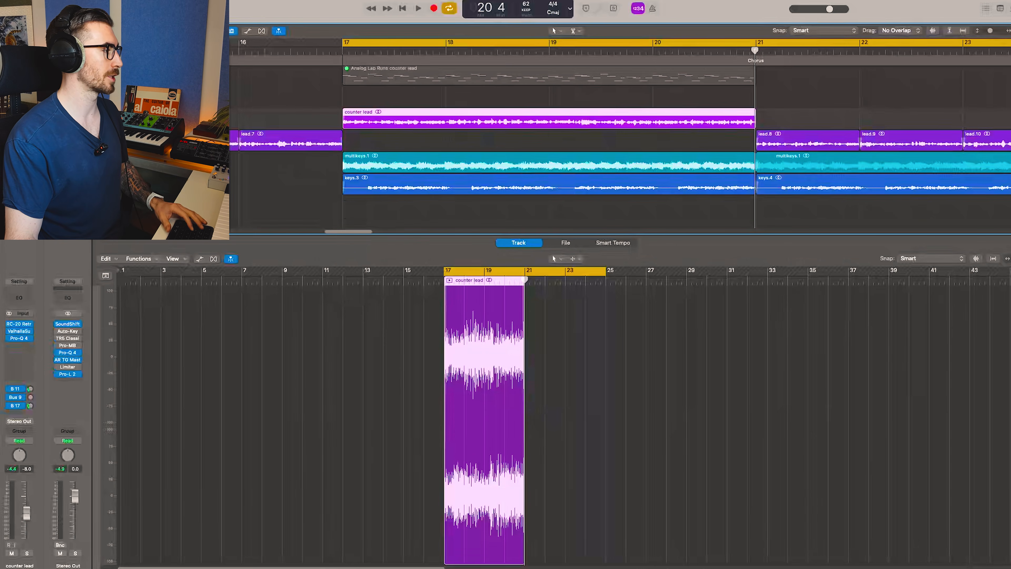
left_click(389, 165)
scroll(390, 120, "up", 2)
left_click(389, 79)
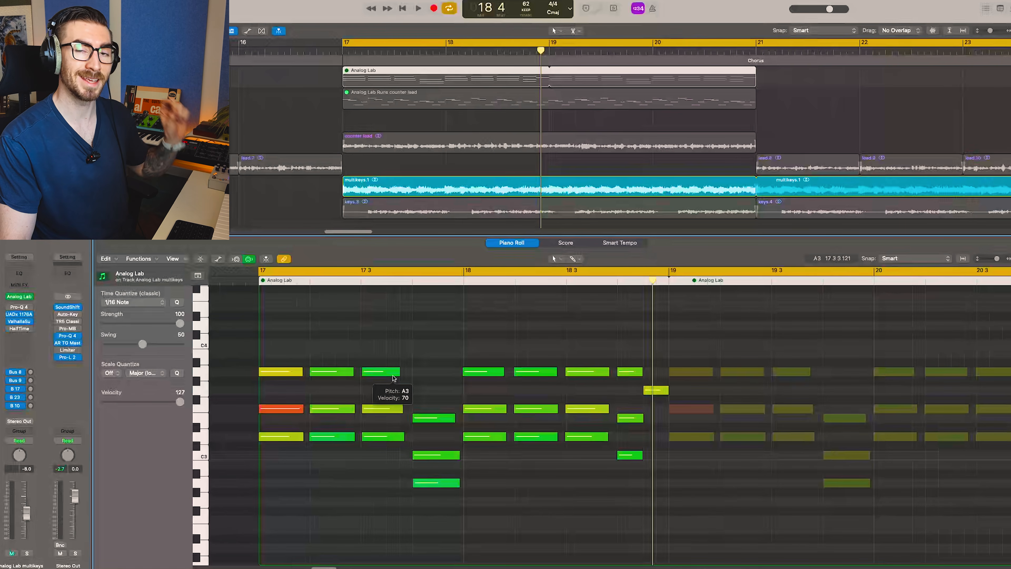
Step: Play the soloed multikeys up to bar 21, review the chords from bar 17, and close the Piano Roll
key("space")
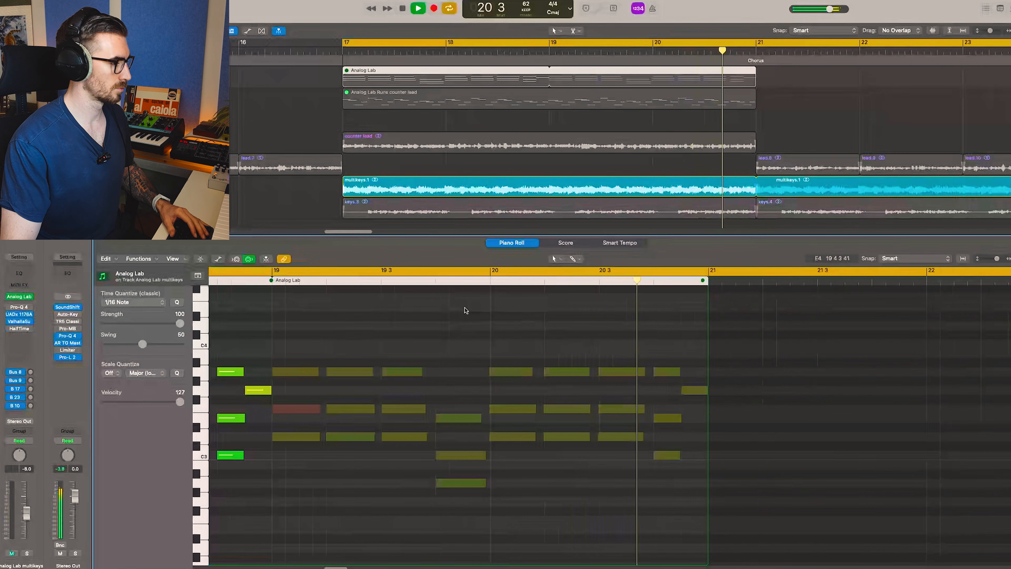
key("space")
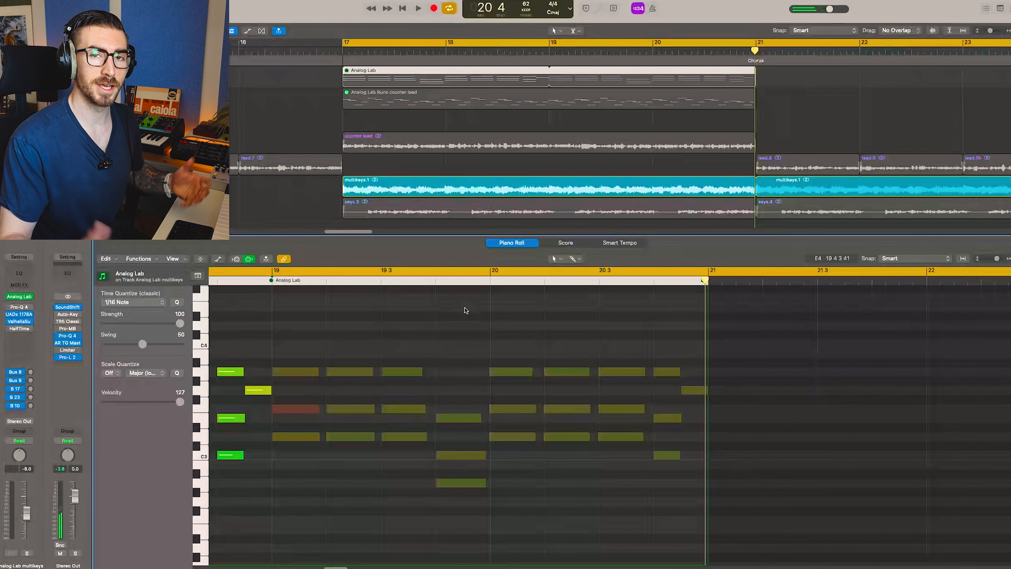
scroll(466, 310, "left", 10)
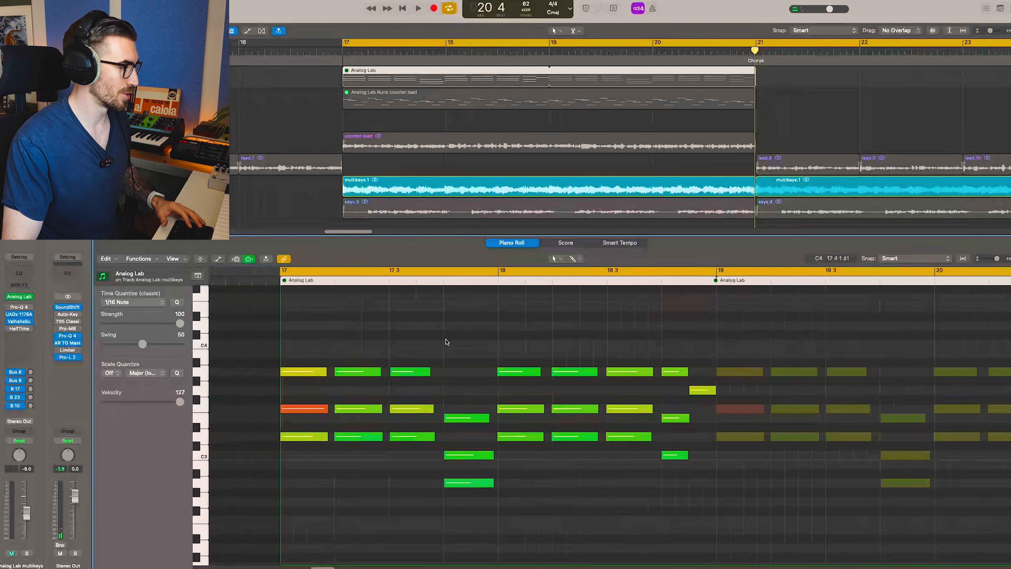
key("e")
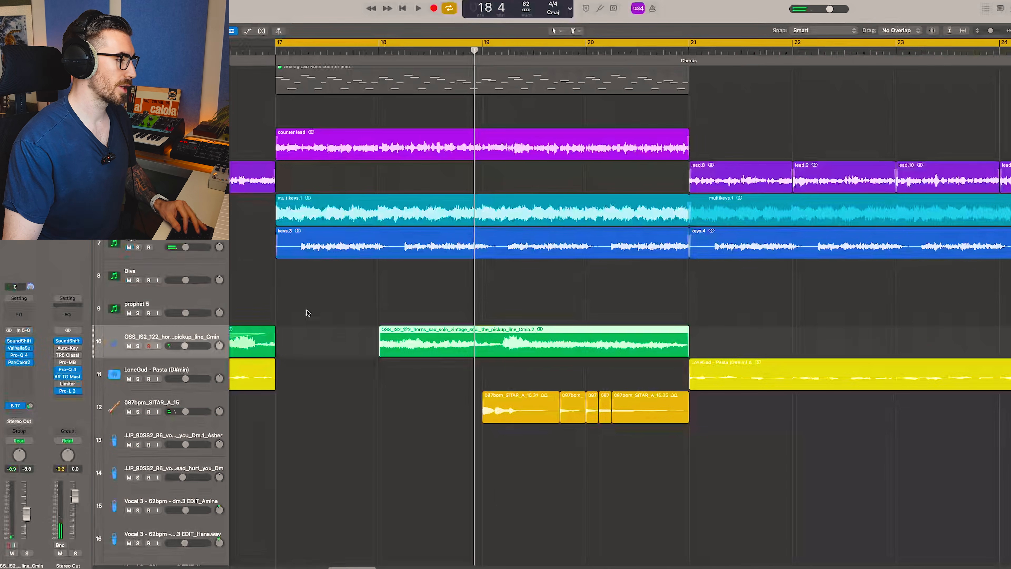
Step: Solo the sax track, turn off Cycle mode, and place the playhead just before its region at bar 18
key("s")
scroll(416, 313, "up", 4)
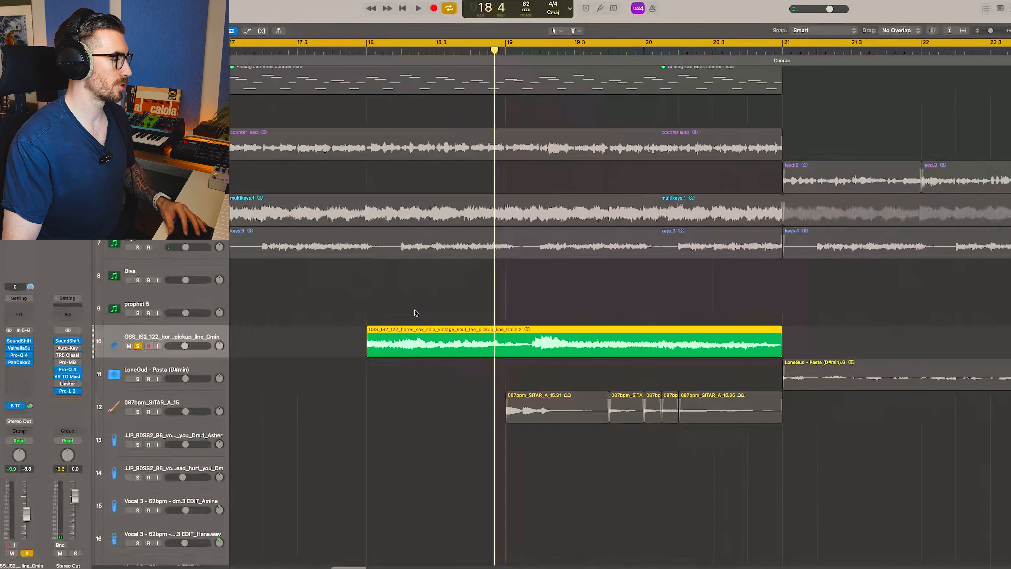
scroll(416, 313, "right", 3)
scroll(343, 285, "up", 4)
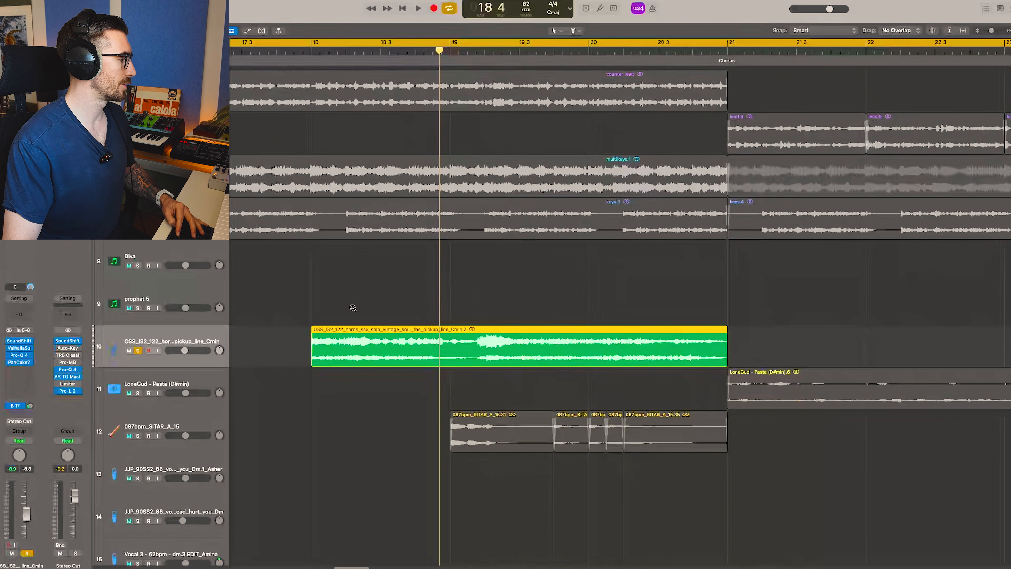
scroll(367, 356, "left", 3)
scroll(368, 356, "right", 3)
scroll(368, 356, "down", 1)
scroll(351, 341, "left", 5)
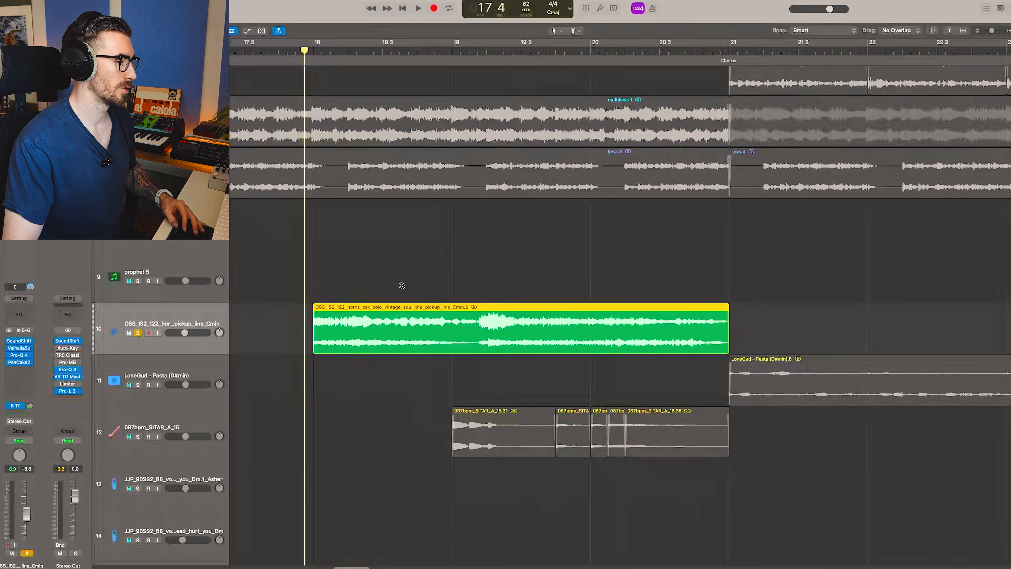
scroll(403, 286, "up", 4)
scroll(402, 286, "down", 2)
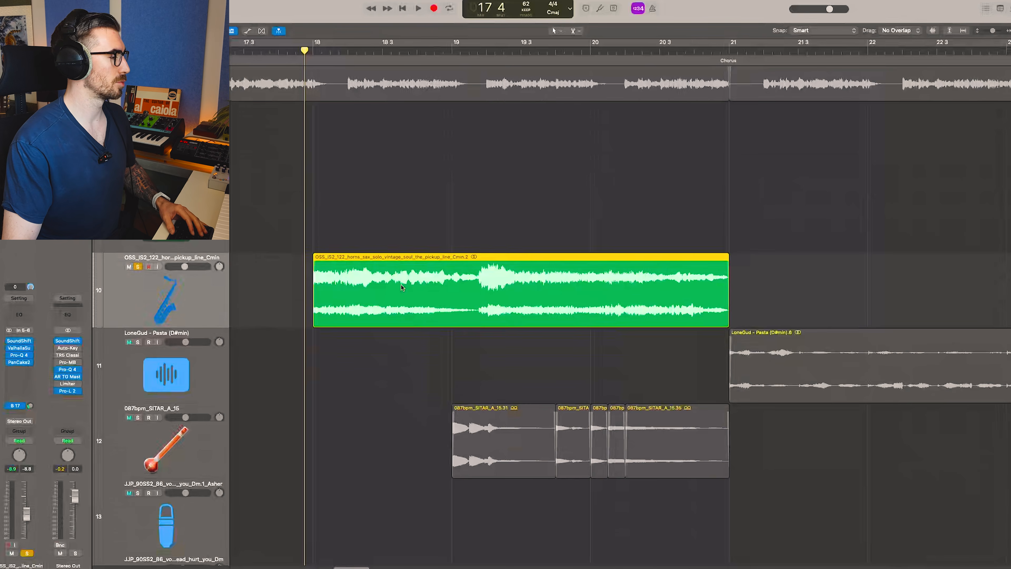
Step: Play the soloed sax region from just before bar 18 to nearly bar 21, following it alongside the sitar
key("space")
scroll(323, 293, "down", 3)
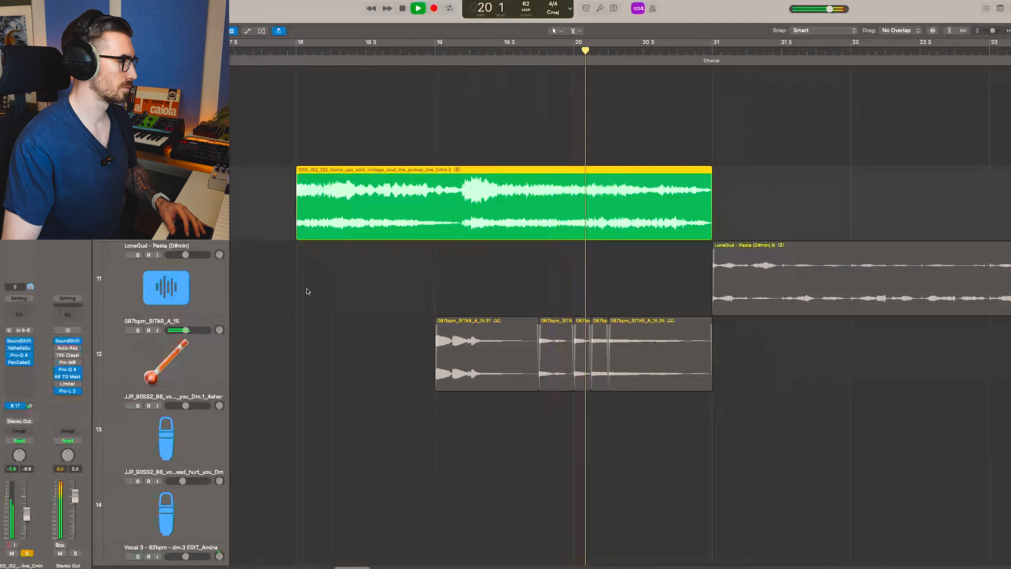
scroll(306, 291, "up", 2)
key("space")
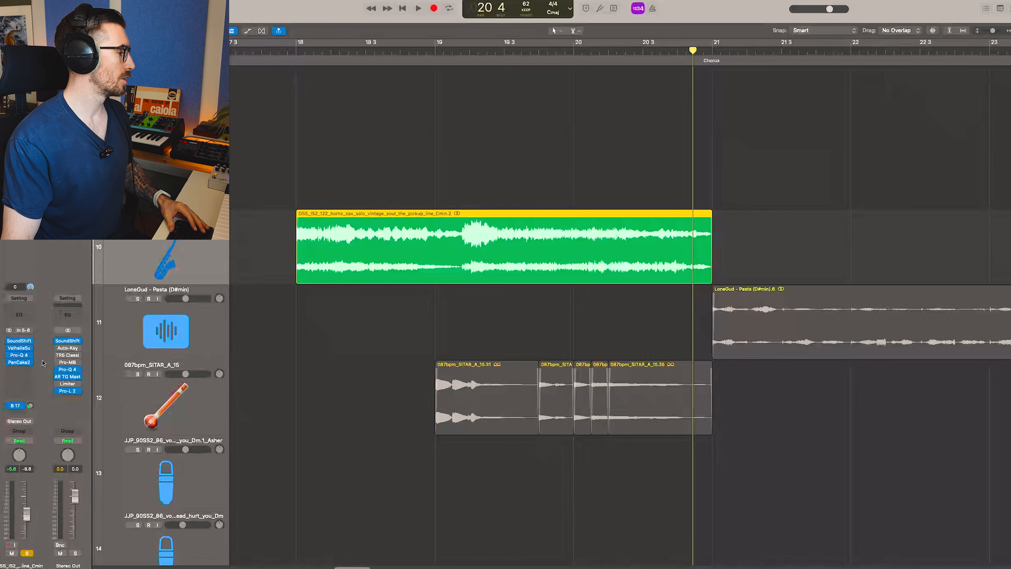
Step: Inspect the Pro-Q 4 EQ curve on the sax track and close the plugin window
left_click(19, 356)
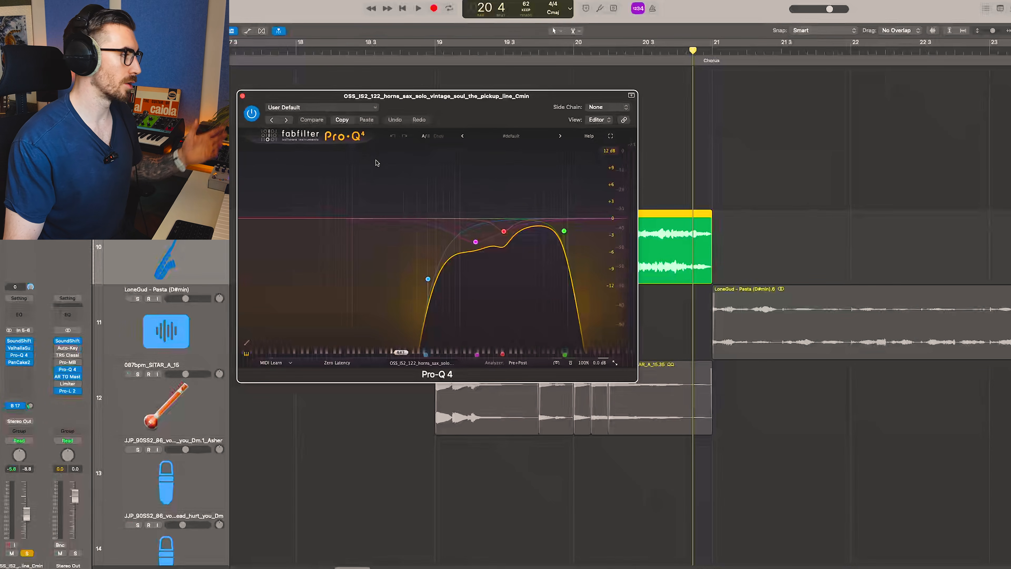
left_click(243, 96)
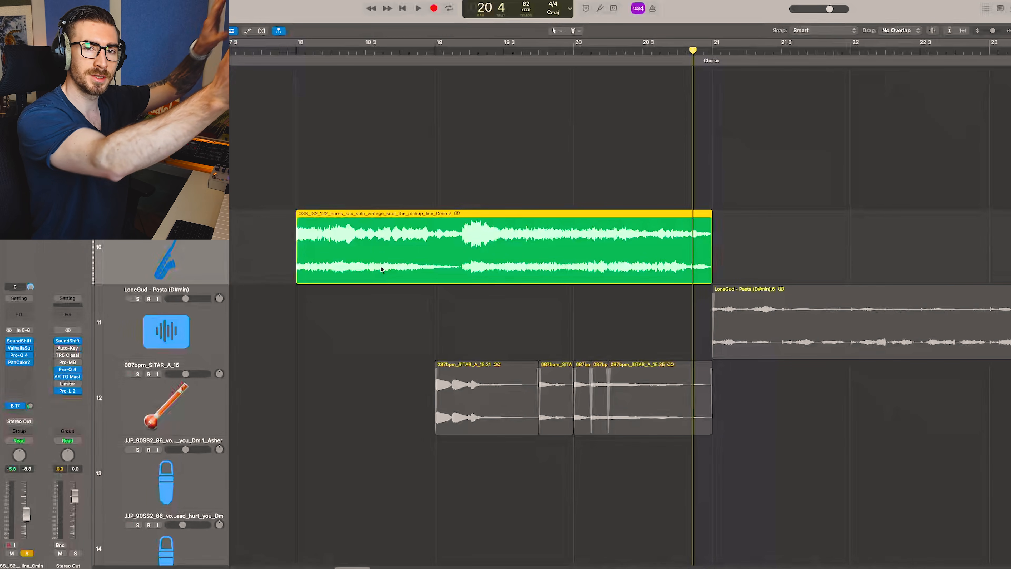
scroll(376, 296, "up", 1)
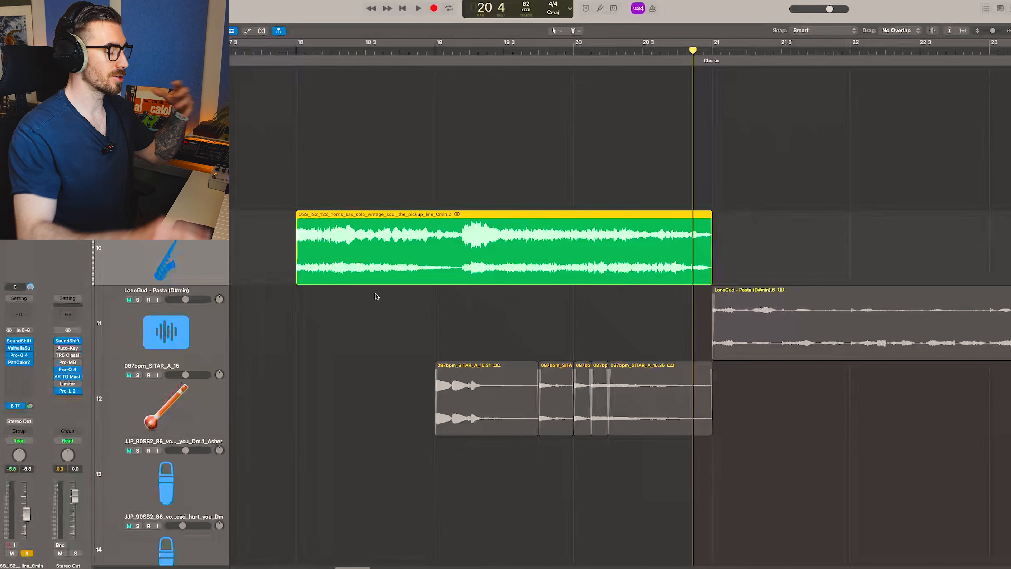
scroll(367, 204, "up", 3)
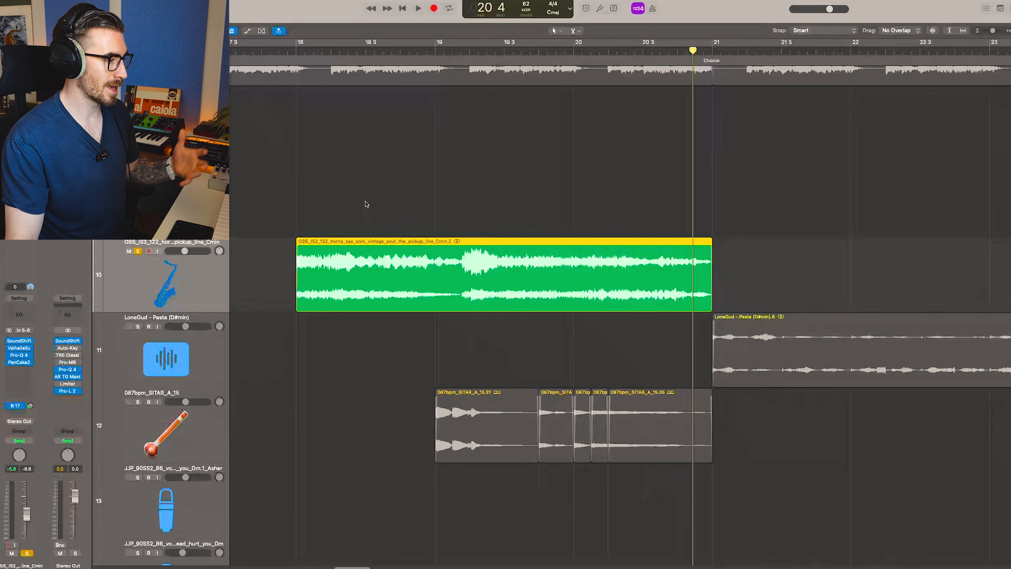
Step: Unsolo the sax track and play the full mix through the chorus into the outro with Cycle mode on
key("s")
scroll(306, 218, "down", 3)
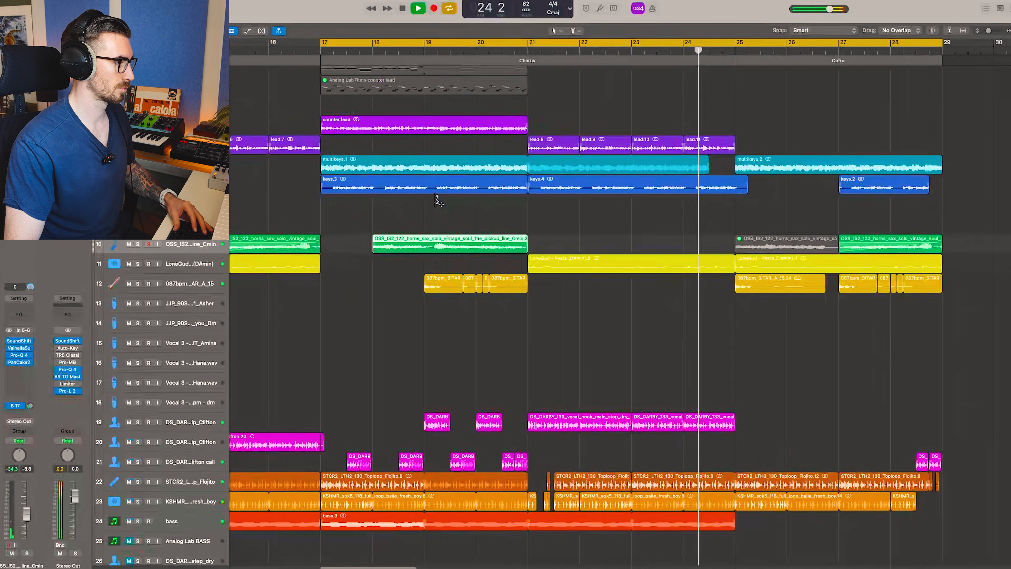
scroll(437, 200, "right", 10)
scroll(661, 245, "up", 5)
scroll(659, 243, "up", 3)
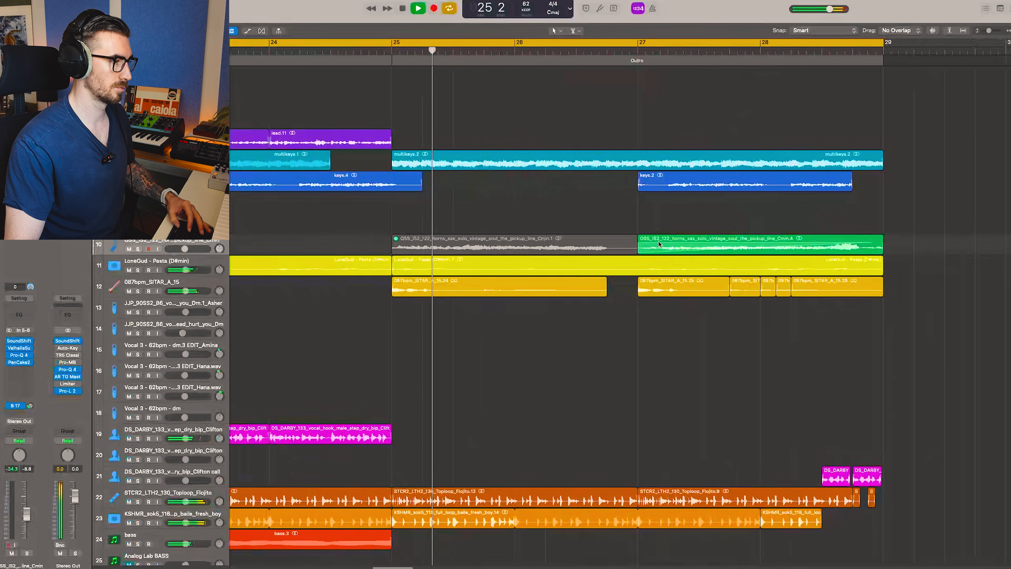
Step: Follow the outro playback from bar 25 past bar 27, examining the sax regions alongside the multikeys, keys and sitar
scroll(658, 243, "down", 2)
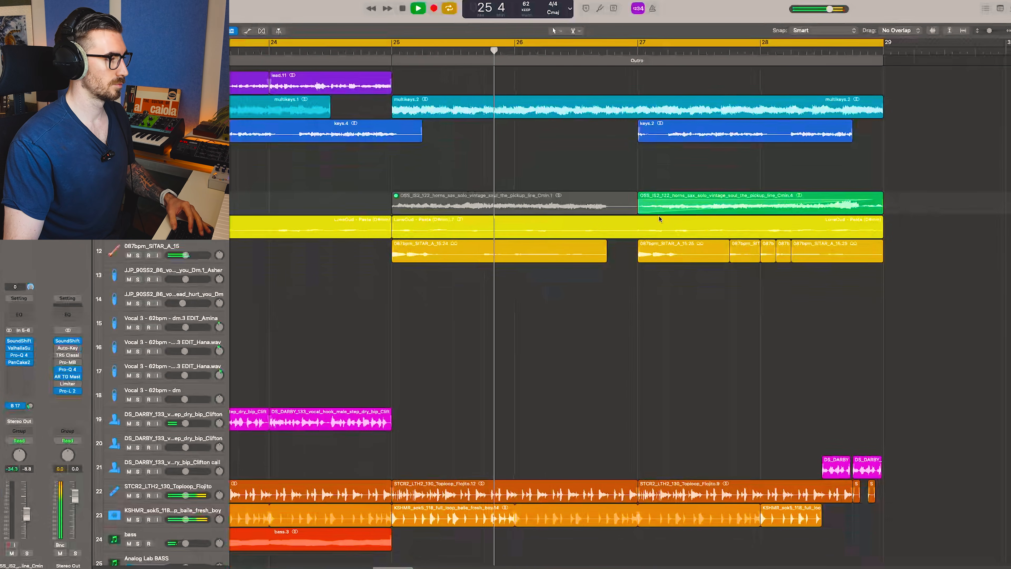
scroll(645, 211, "right", 3)
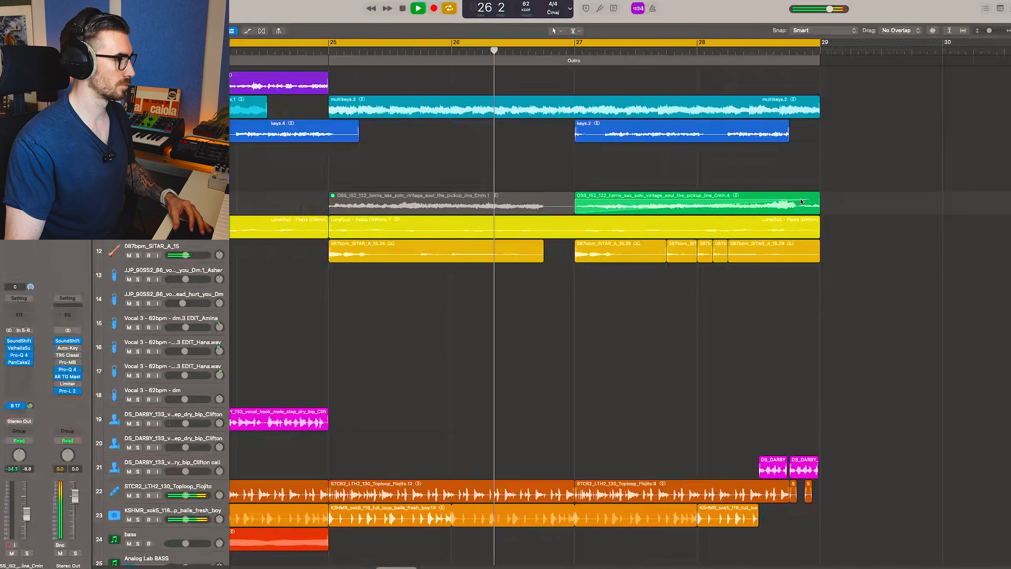
scroll(853, 204, "up", 3)
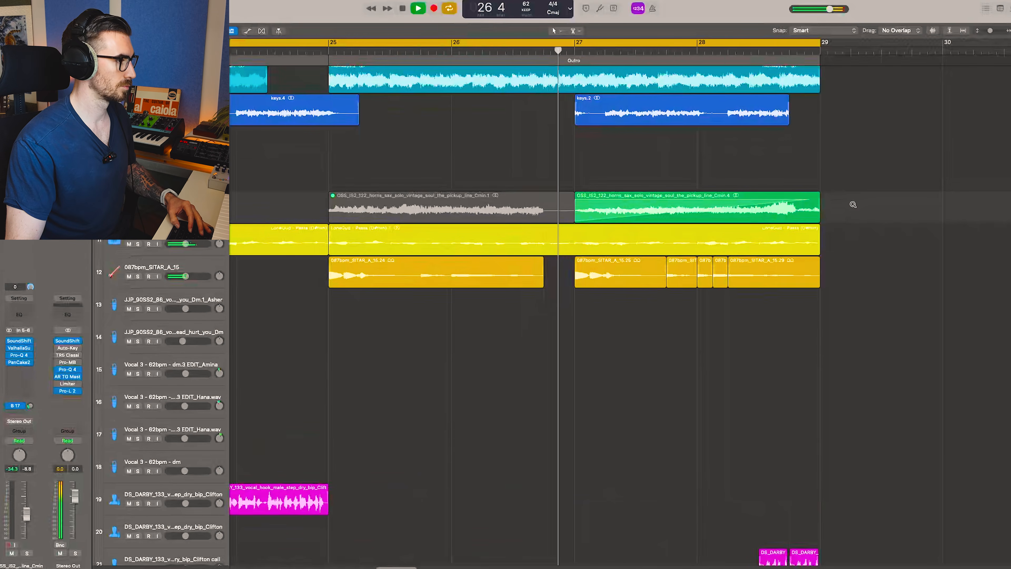
scroll(853, 204, "down", 3)
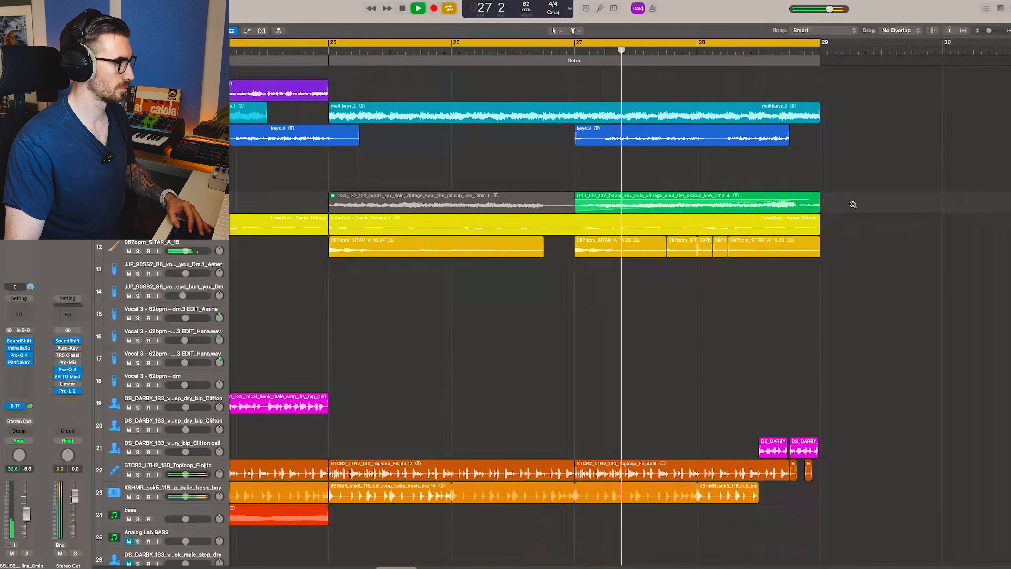
Step: Extend the cycle range back to bar 1 so it covers the whole arrangement from intro to outro
scroll(607, 227, "down", 3)
scroll(607, 226, "down", 6)
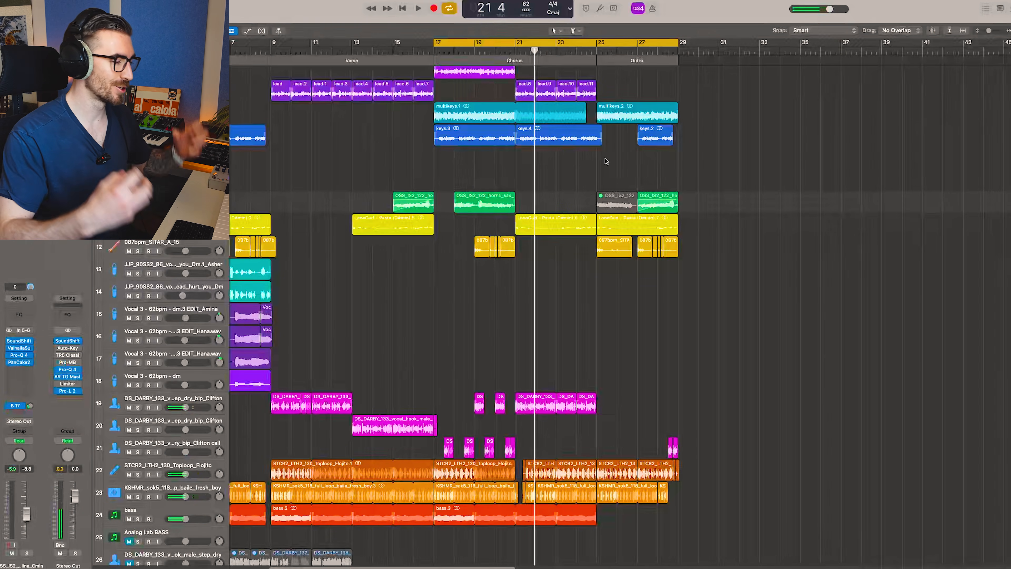
scroll(558, 143, "left", 5)
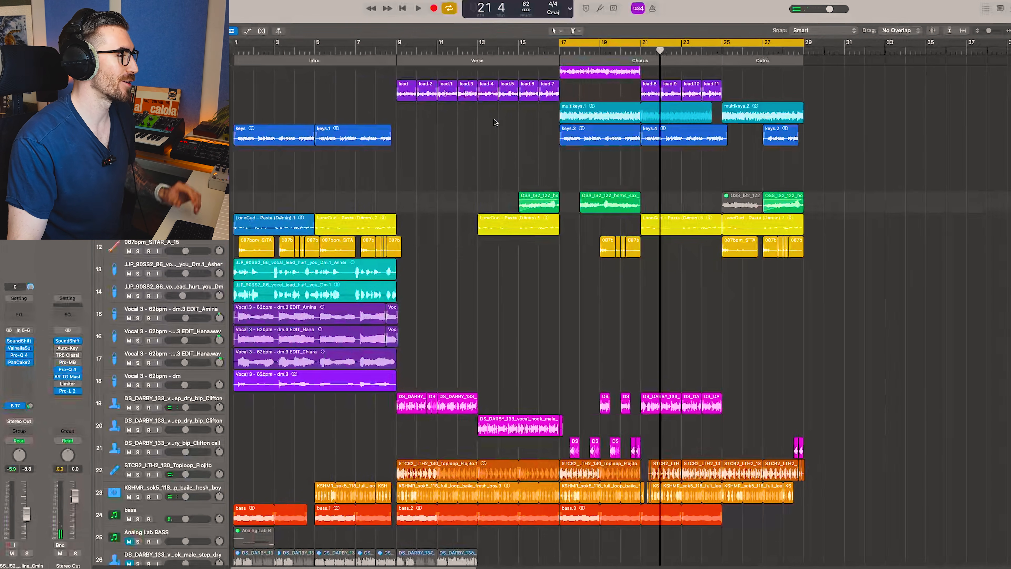
left_click_drag(562, 42, 234, 42)
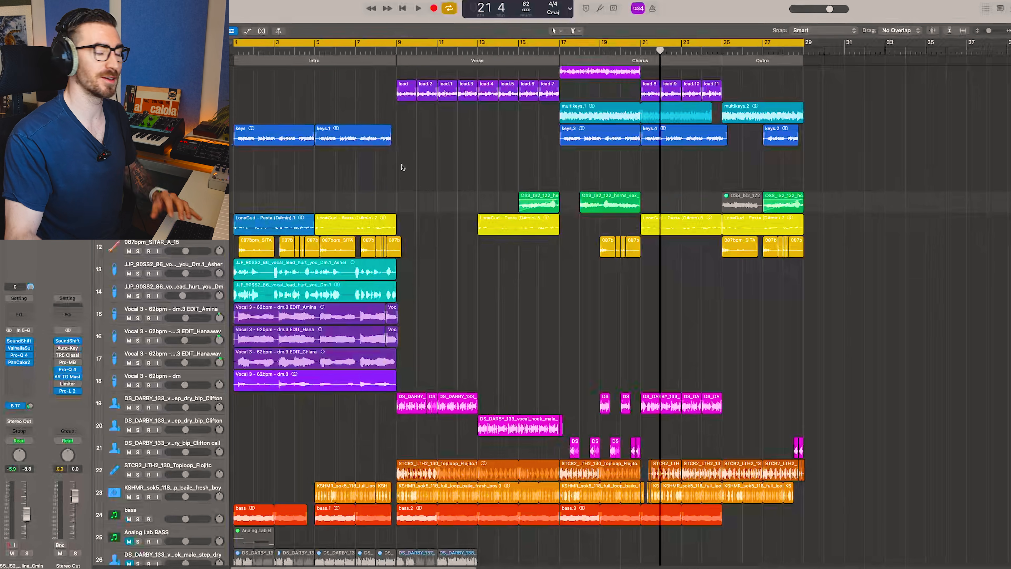